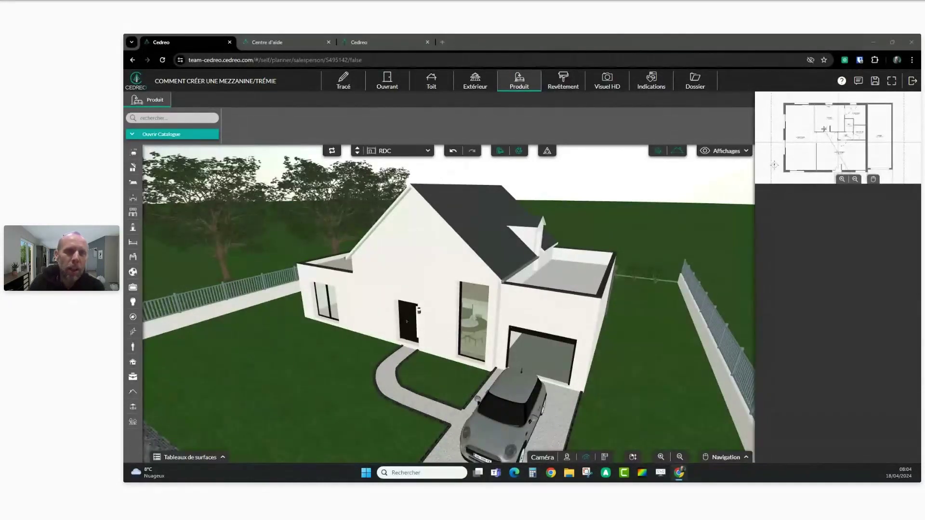
Inspect the properties of a kitchen partition and exterior wall on RDC, plus the partition between Chambre and SDB on Etage 1.
{"action": "left_click", "coordinate": [891, 80]}
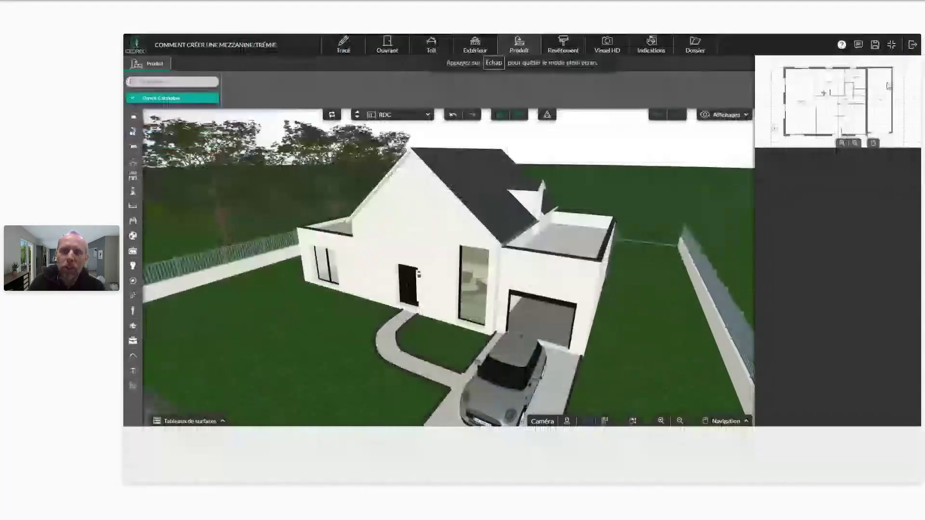
{"action": "left_click", "coordinate": [342, 47]}
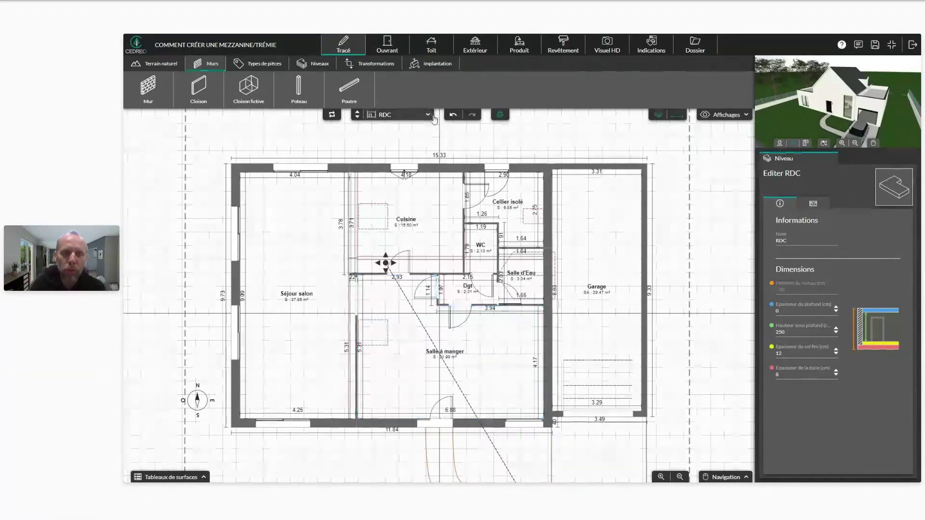
{"action": "left_click", "coordinate": [434, 276]}
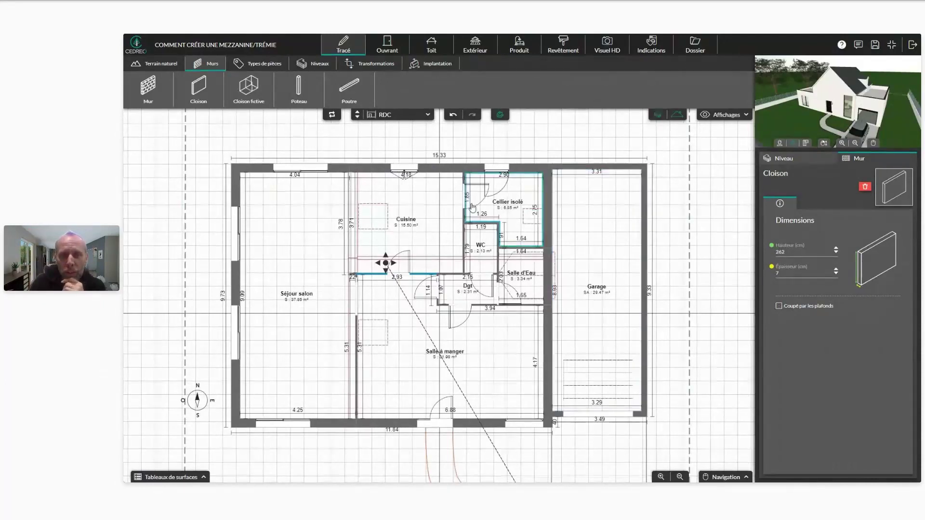
{"action": "left_click", "coordinate": [440, 168]}
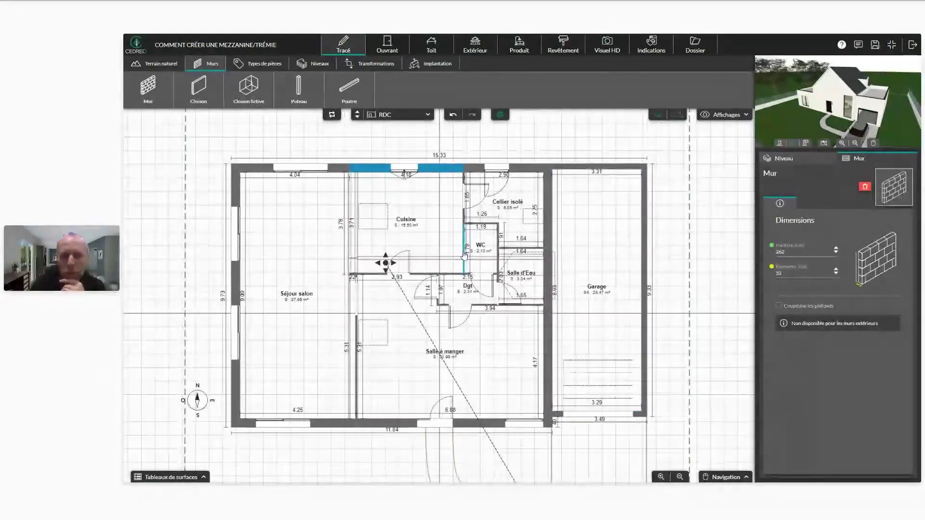
{"action": "left_click", "coordinate": [357, 114]}
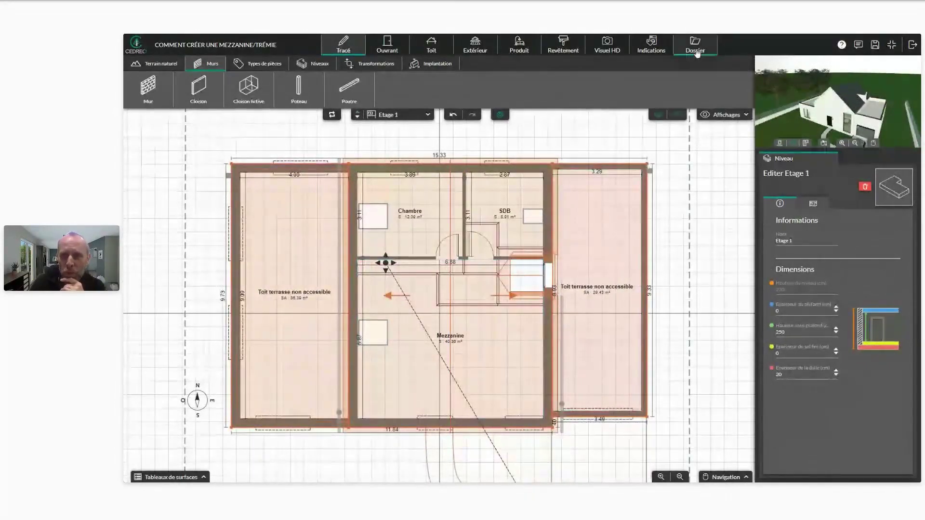
{"action": "left_click", "coordinate": [464, 204]}
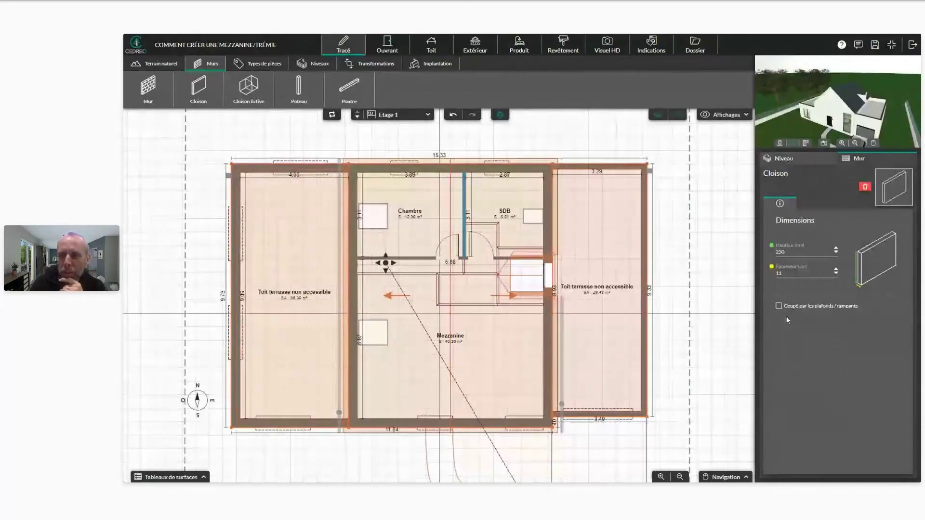
Open the section plan "Faux plafond et murs coupés" from the project's Dossier.
{"action": "left_click", "coordinate": [696, 46]}
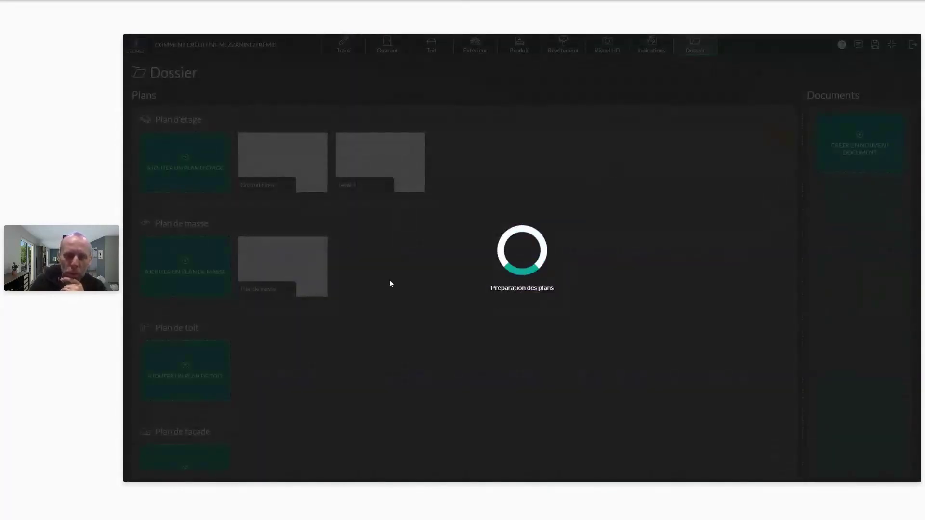
{"action": "scroll", "coordinate": [314, 343], "scroll_direction": "down", "scroll_amount": 3}
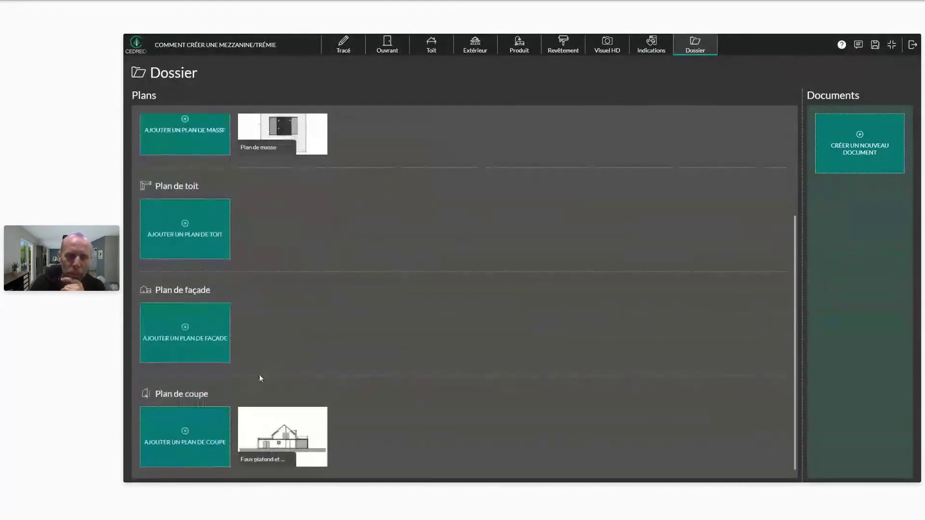
{"action": "left_click", "coordinate": [276, 440]}
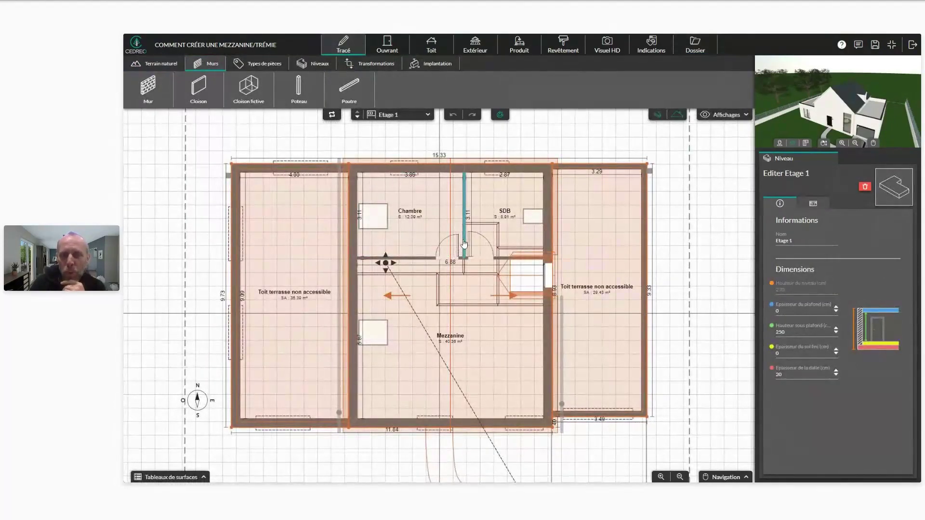
Enable "Coupé par les plafonds / rampants" for the partition between Chambre and SDB on Etage 1, without applying it to other walls.
{"action": "left_click", "coordinate": [463, 243]}
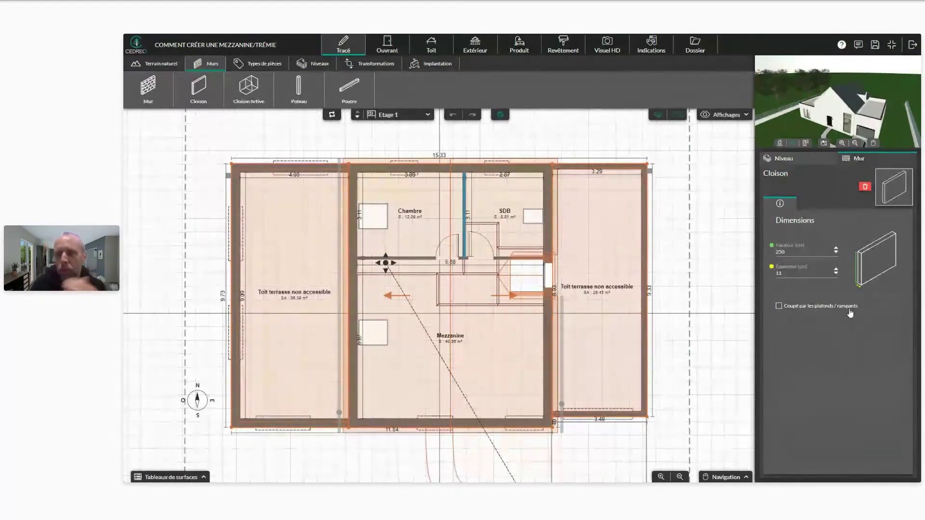
{"action": "left_click", "coordinate": [779, 306]}
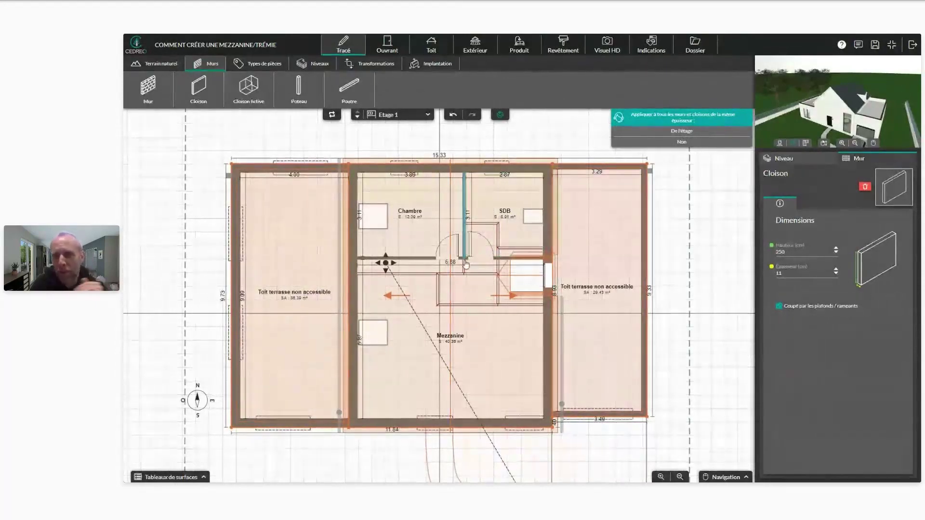
{"action": "left_click", "coordinate": [688, 143]}
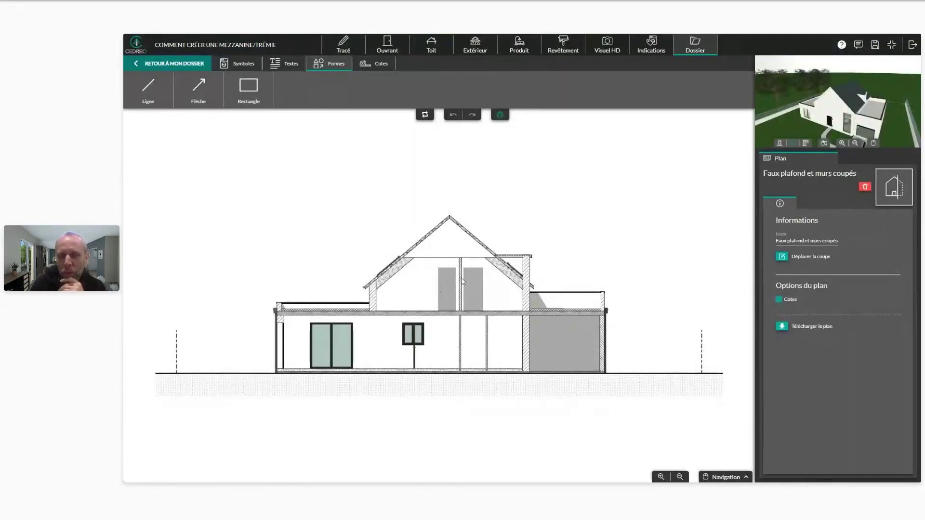
Return to the RDC floor plan and review the garage's room options, including Plafond and Surface annexe.
{"action": "left_click", "coordinate": [340, 51]}
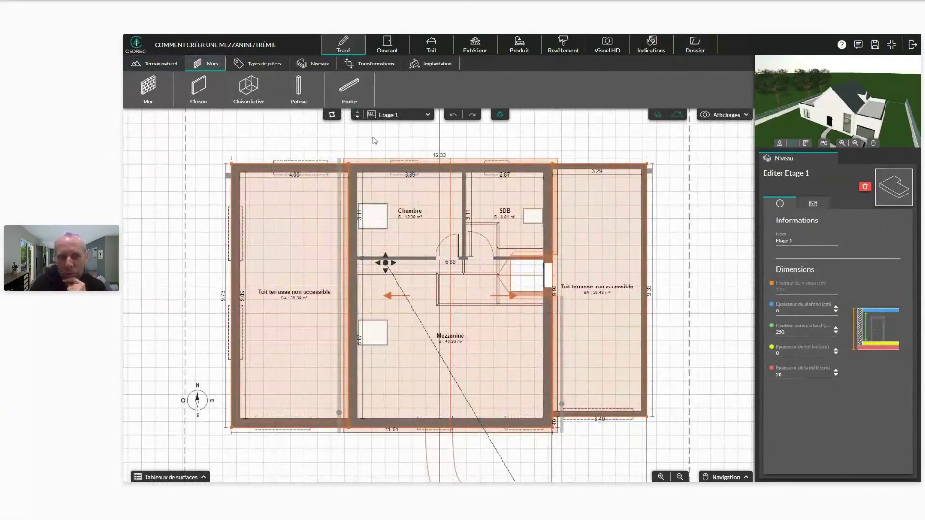
{"action": "left_click", "coordinate": [358, 117]}
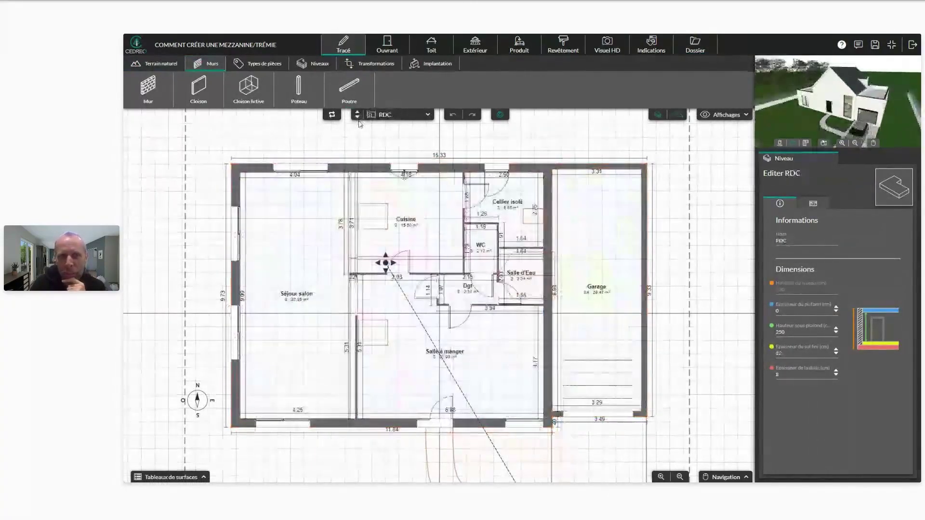
{"action": "left_click", "coordinate": [575, 315]}
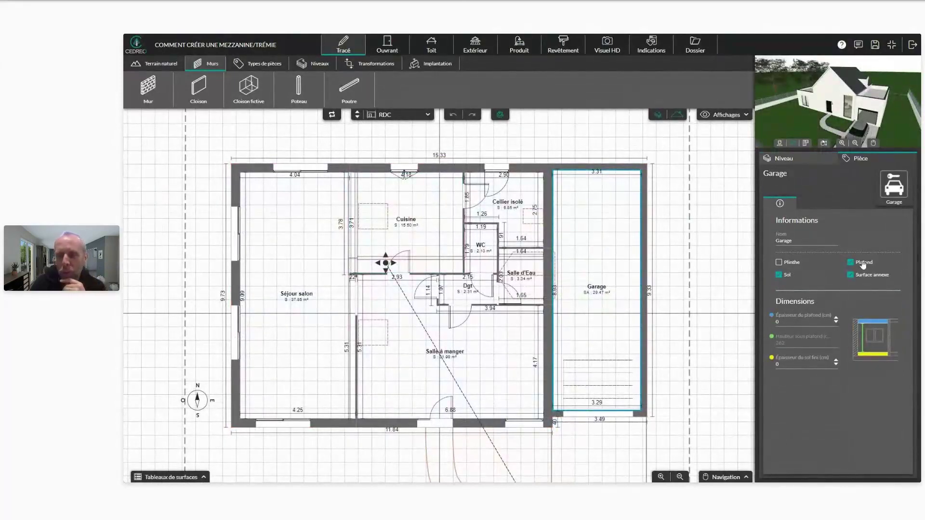
{"action": "left_click", "coordinate": [852, 277]}
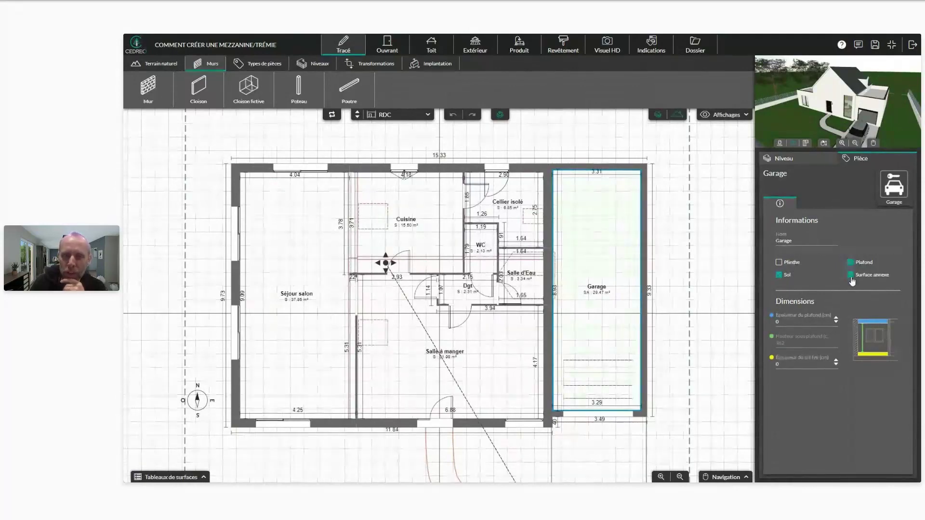
Browse the openings catalogue for "À rotation" roof windows with Etage 1 displayed.
{"action": "left_click", "coordinate": [356, 114]}
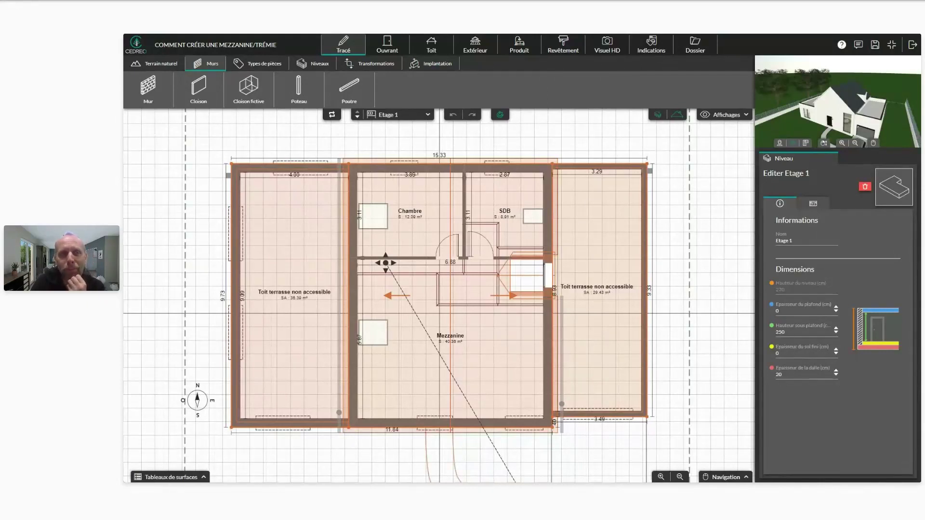
{"action": "left_click", "coordinate": [390, 48]}
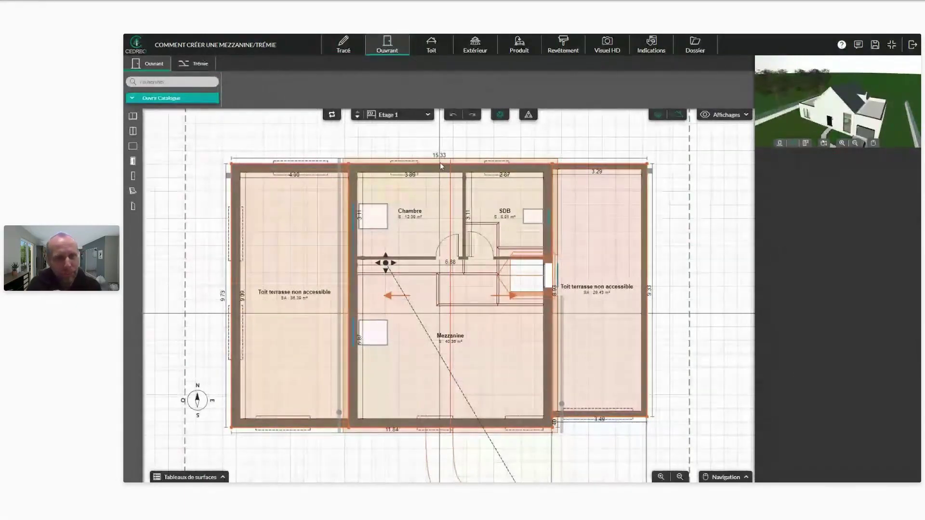
{"action": "left_click", "coordinate": [143, 97]}
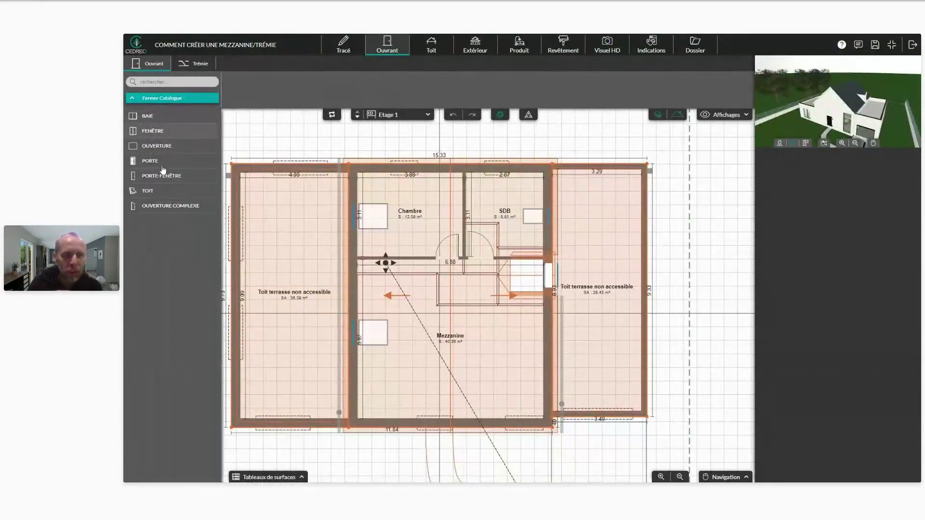
{"action": "left_click", "coordinate": [158, 194]}
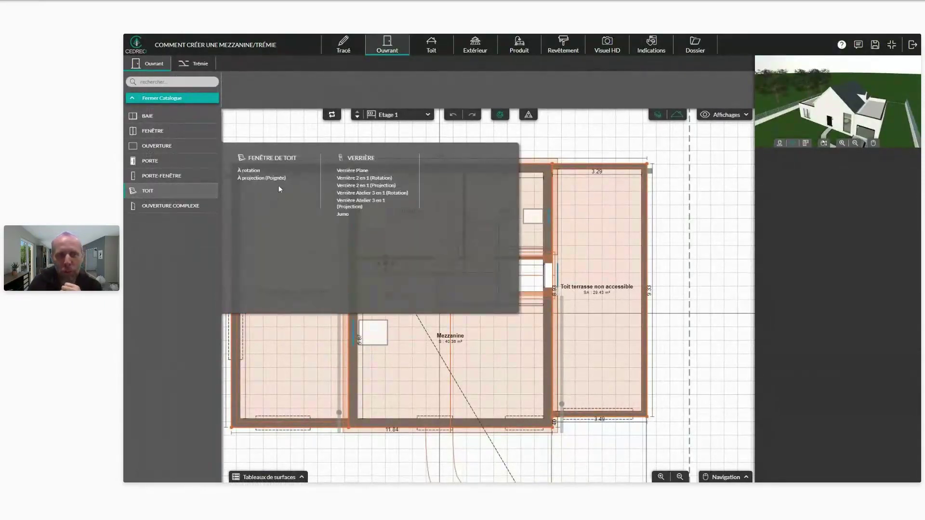
{"action": "left_click", "coordinate": [263, 171]}
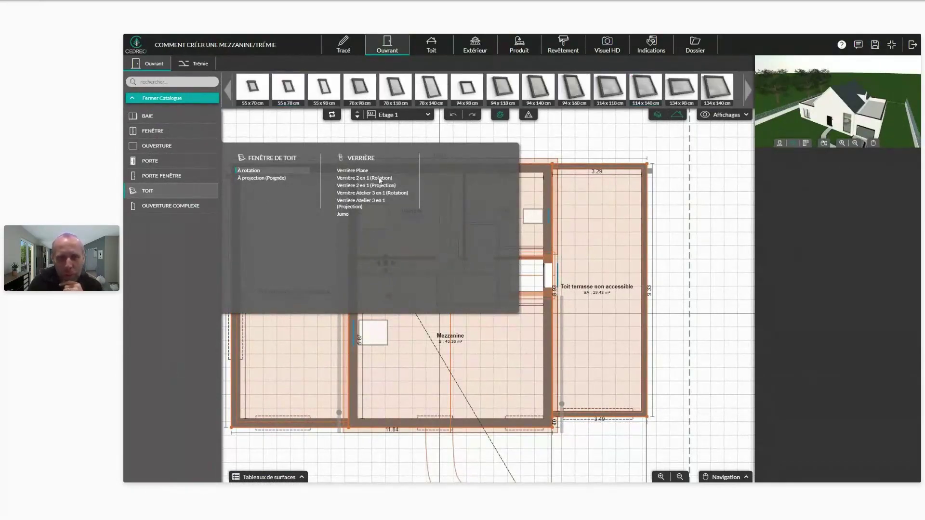
Examine the mezzanine's 94 x 140 cm roof window in the 3D preview, temporarily hiding the roof to see the interior.
{"action": "left_click", "coordinate": [387, 343]}
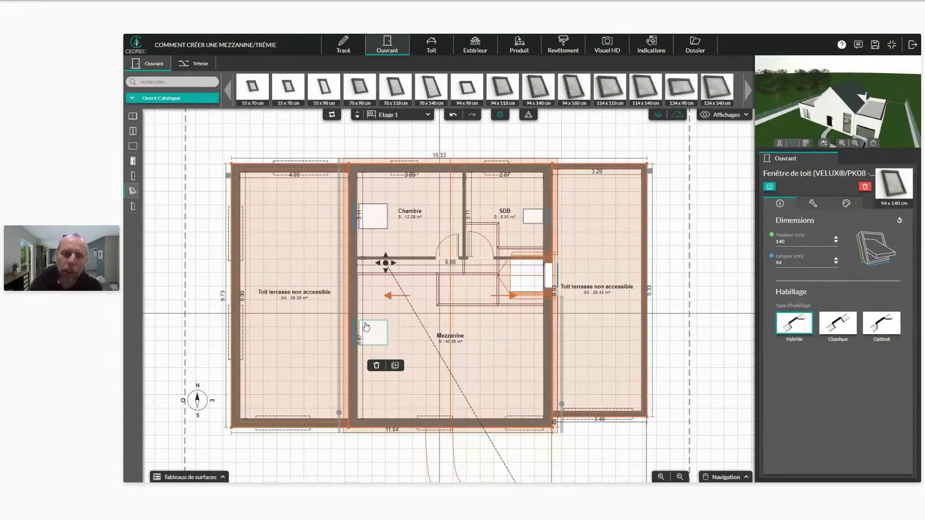
{"action": "scroll", "coordinate": [818, 126], "scroll_direction": "up", "scroll_amount": 5}
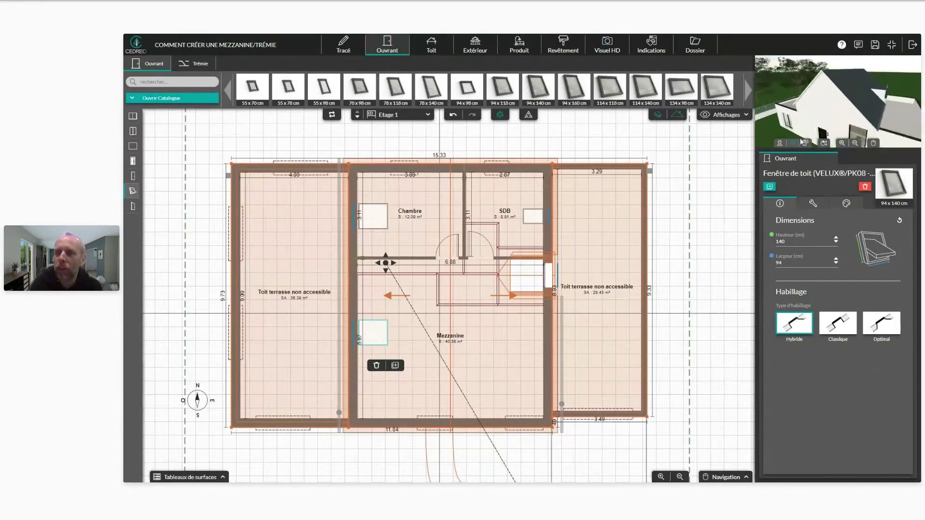
{"action": "left_click", "coordinate": [677, 115]}
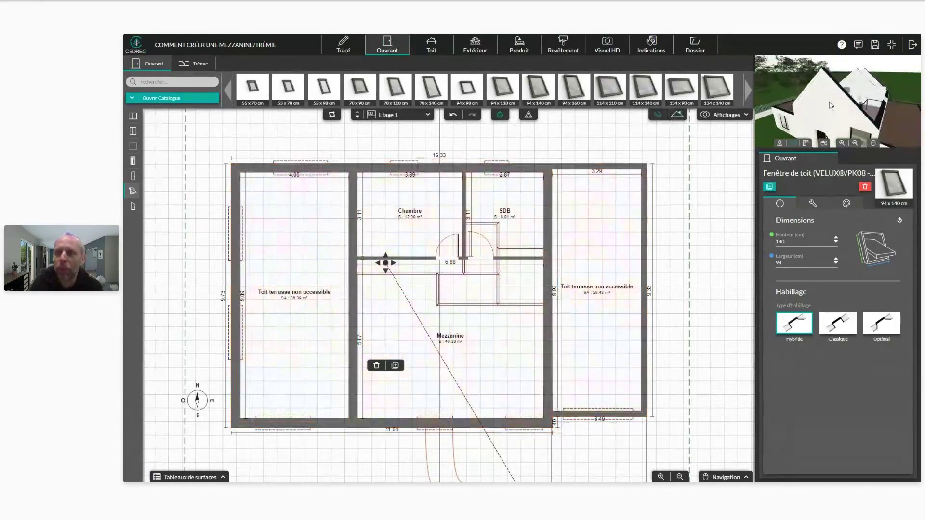
{"action": "left_click_drag", "start_coordinate": [840, 99], "coordinate": [822, 115]}
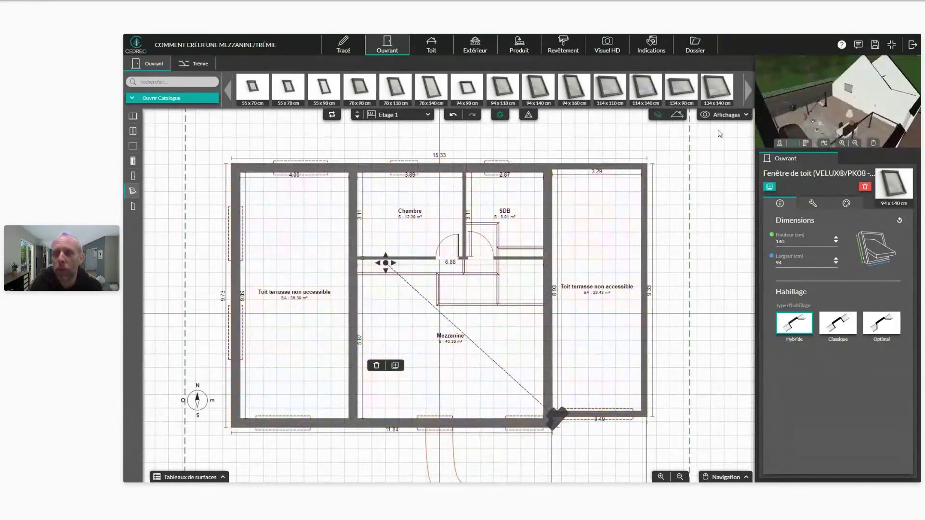
{"action": "left_click", "coordinate": [677, 115]}
{"action": "scroll", "coordinate": [803, 111], "scroll_direction": "up", "scroll_amount": 3}
{"action": "scroll", "coordinate": [800, 116], "scroll_direction": "up", "scroll_amount": 2}
{"action": "right_click_drag", "start_coordinate": [829, 118], "coordinate": [849, 137]}
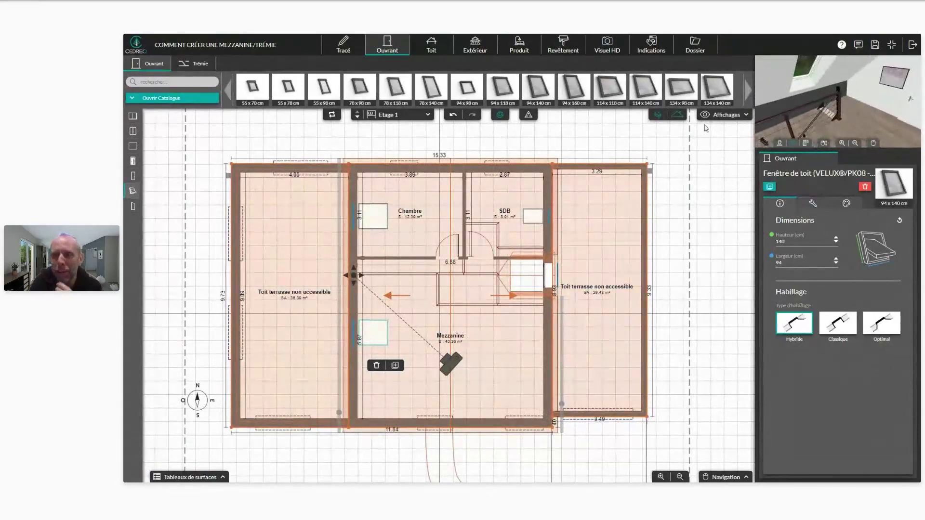
Compare the Hybride, Classique and Optimal trims on the mezzanine roof window from inside the room, leaving the trim type at Optimal.
{"action": "left_click", "coordinate": [781, 144]}
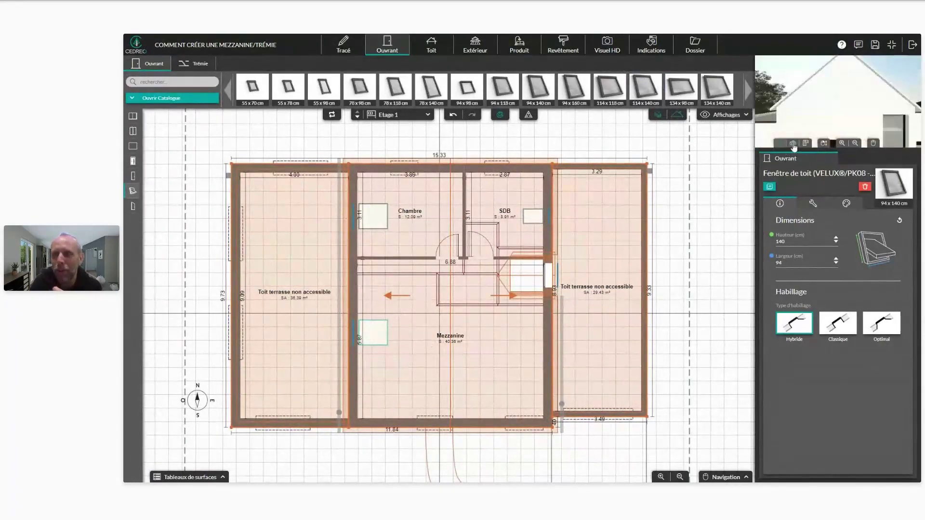
{"action": "scroll", "coordinate": [852, 114], "scroll_direction": "up", "scroll_amount": 5}
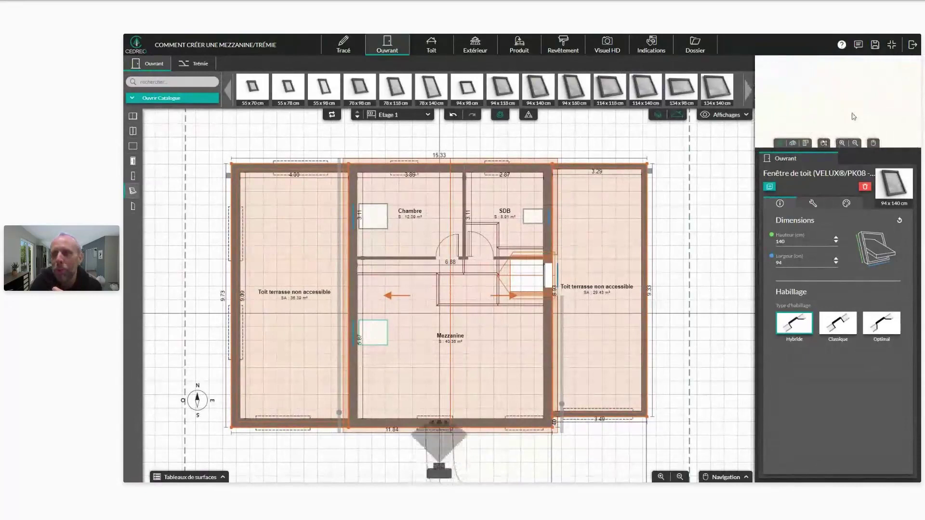
{"action": "left_click_drag", "start_coordinate": [809, 105], "coordinate": [815, 117]}
{"action": "mouse_move", "coordinate": [795, 112]}
{"action": "right_mouse_down"}
{"action": "mouse_move", "coordinate": [832, 134]}
{"action": "mouse_move", "coordinate": [827, 127]}
{"action": "right_mouse_up"}
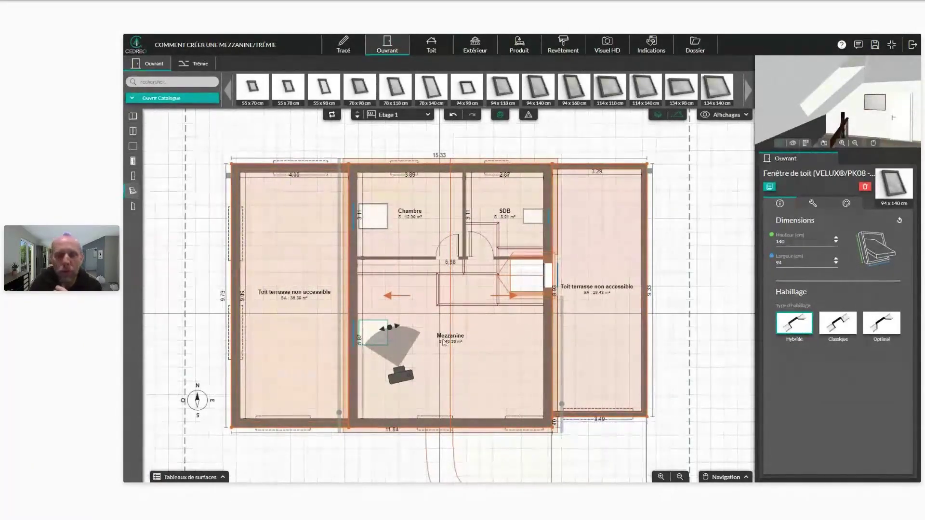
{"action": "left_click", "coordinate": [837, 324]}
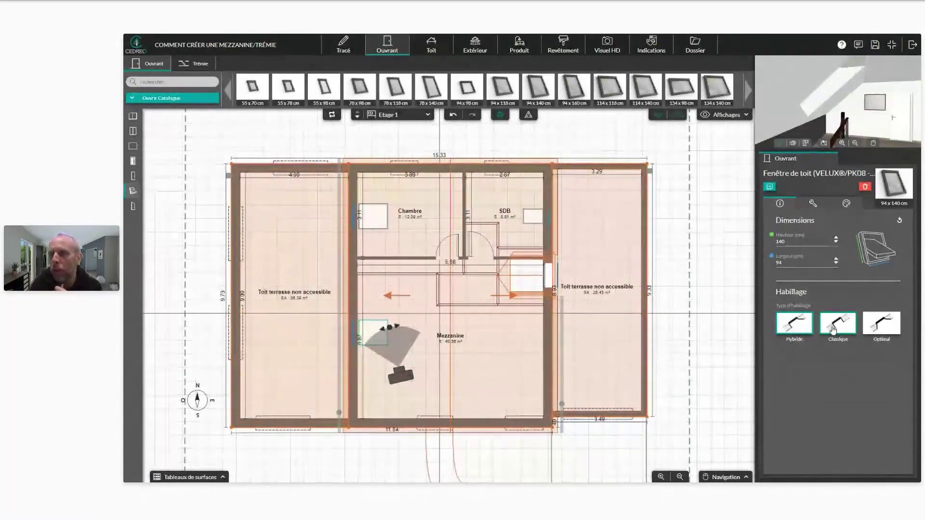
{"action": "left_click", "coordinate": [879, 324]}
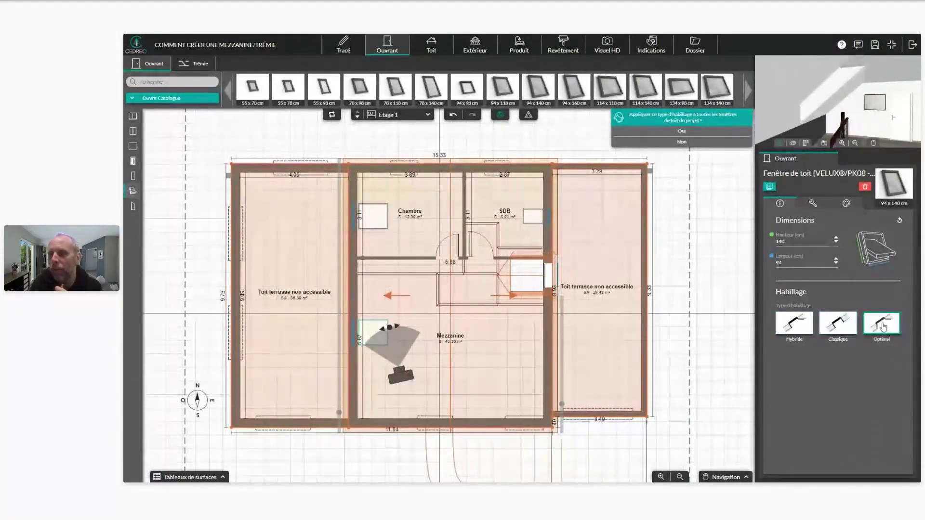
{"action": "left_click_drag", "start_coordinate": [871, 118], "coordinate": [757, 116]}
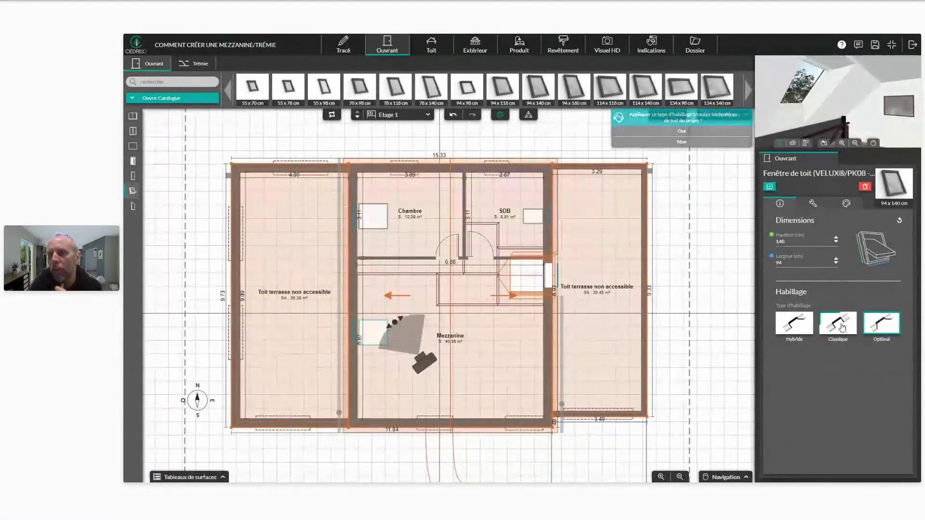
{"action": "left_click", "coordinate": [807, 327]}
{"action": "left_click", "coordinate": [838, 324]}
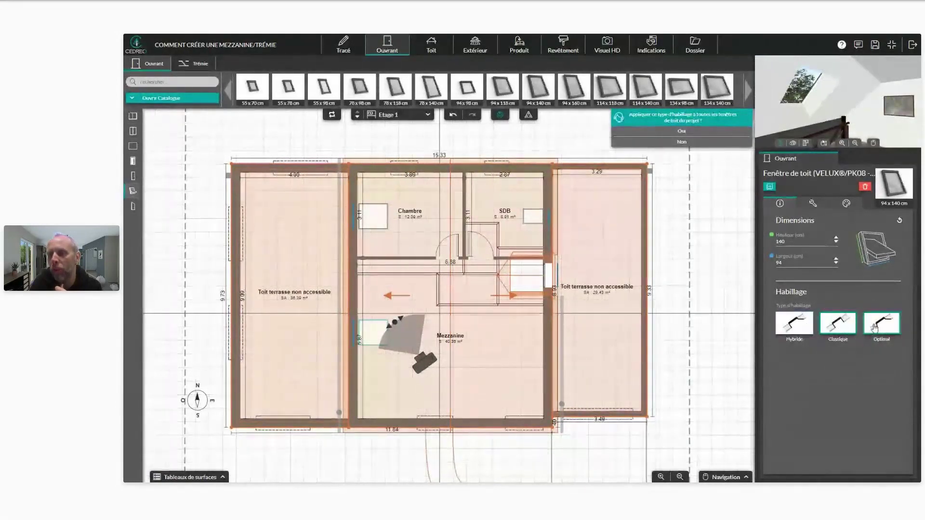
{"action": "left_click", "coordinate": [874, 328]}
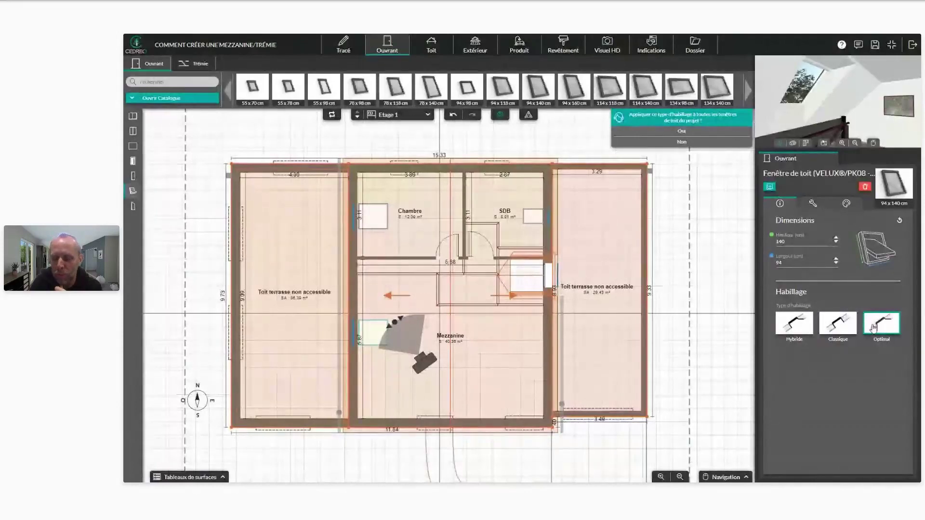
Move the "Faux plafond et murs coupés" section cut south through the mezzanine's roof window and stairwell, then examine the attic in section.
{"action": "left_click", "coordinate": [695, 47]}
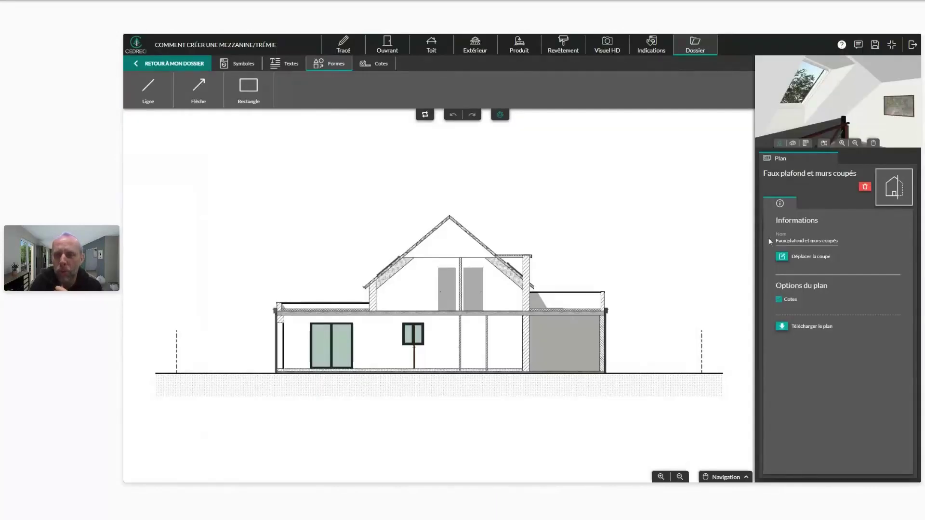
{"action": "left_click", "coordinate": [782, 259]}
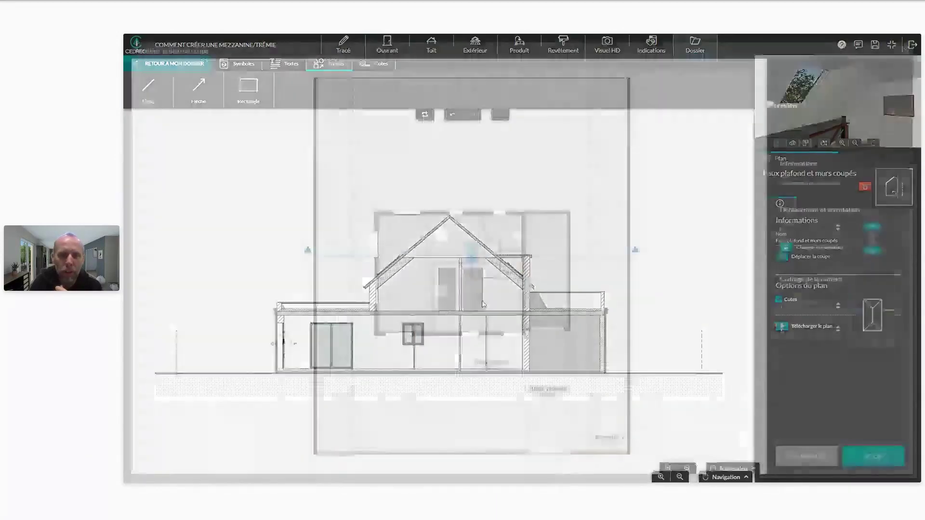
{"action": "left_click_drag", "start_coordinate": [477, 263], "coordinate": [467, 299]}
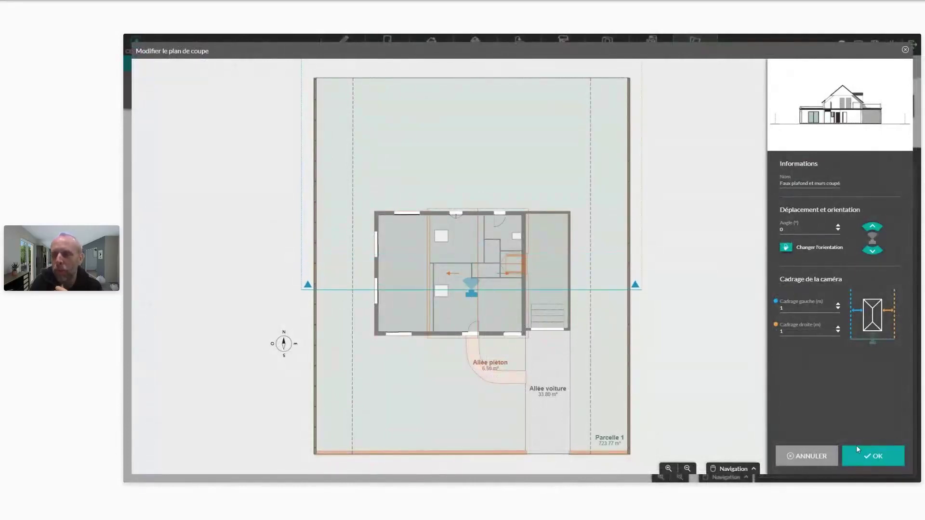
{"action": "left_click", "coordinate": [876, 459]}
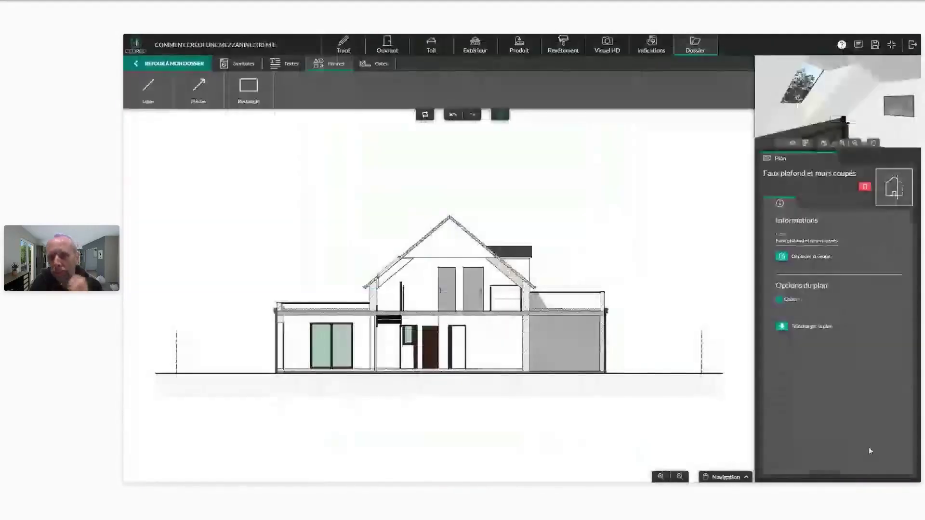
{"action": "scroll", "coordinate": [363, 273], "scroll_direction": "up", "scroll_amount": 3}
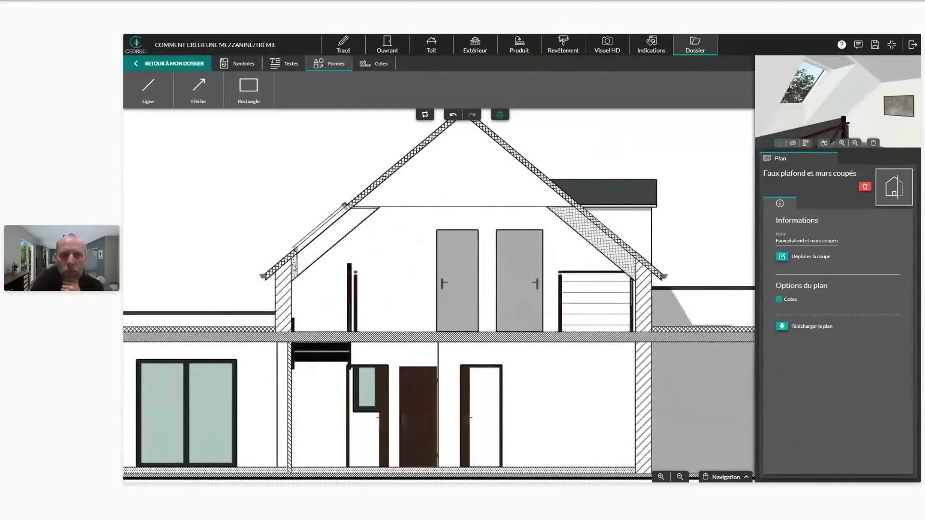
Set the trim type of the mezzanine's 94 x 140 cm roof window to Hybride, without applying it to the project's other roof windows.
{"action": "left_click", "coordinate": [394, 52]}
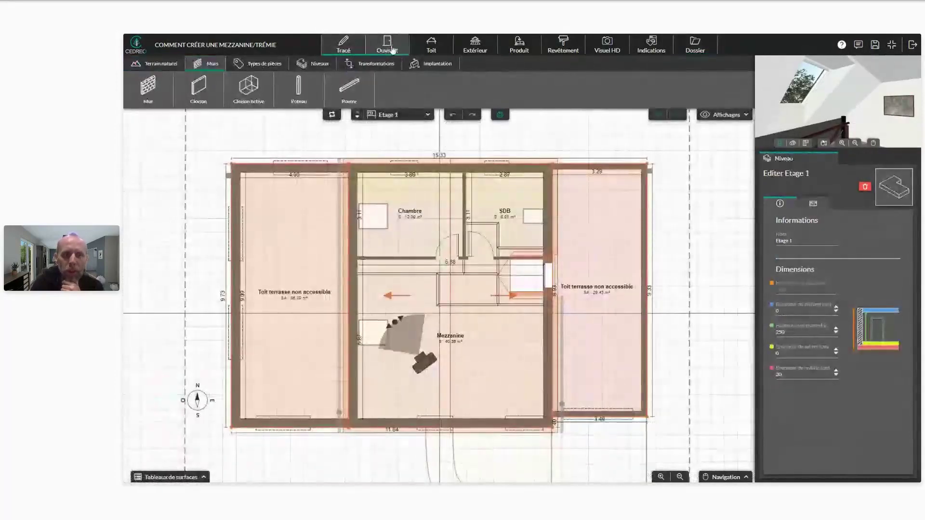
{"action": "left_click", "coordinate": [393, 50]}
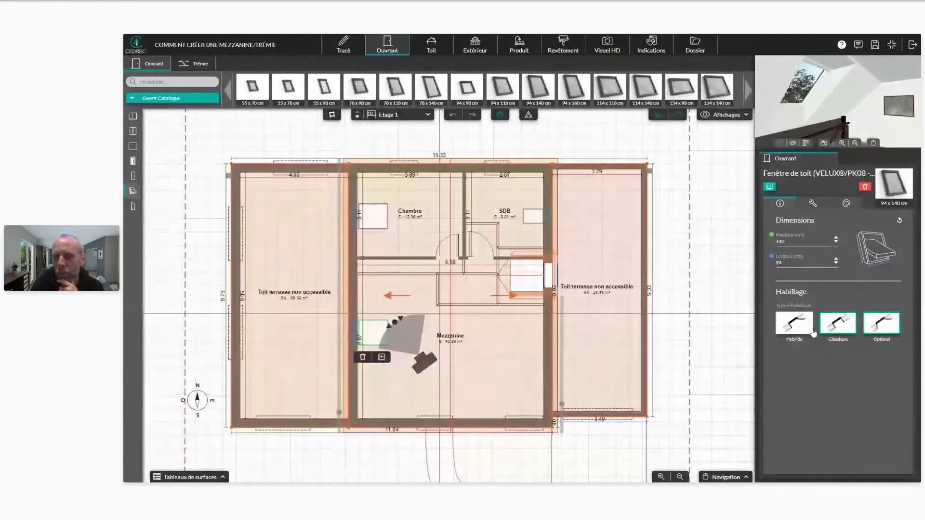
{"action": "left_click", "coordinate": [794, 324]}
{"action": "left_click", "coordinate": [682, 141]}
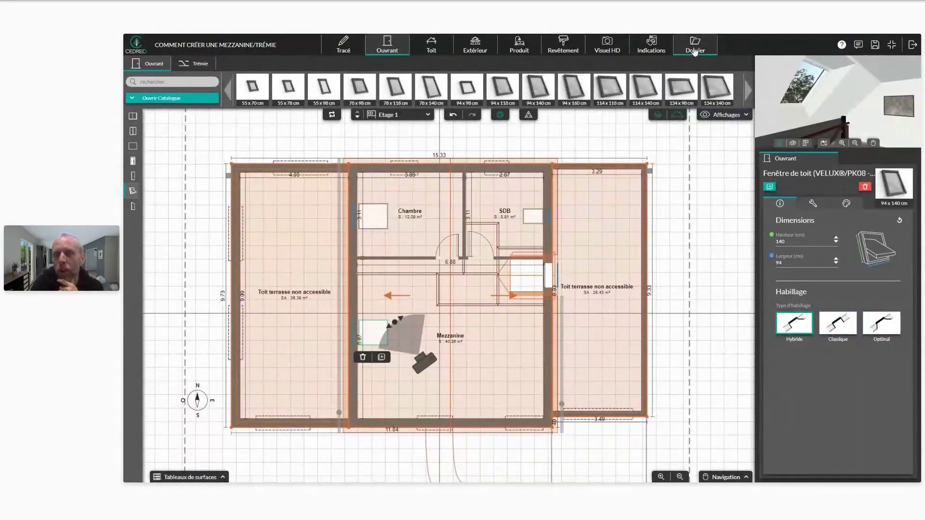
Examine the Hybride roof window trim in the "Faux plafond et murs coupés" section.
{"action": "left_click", "coordinate": [694, 49]}
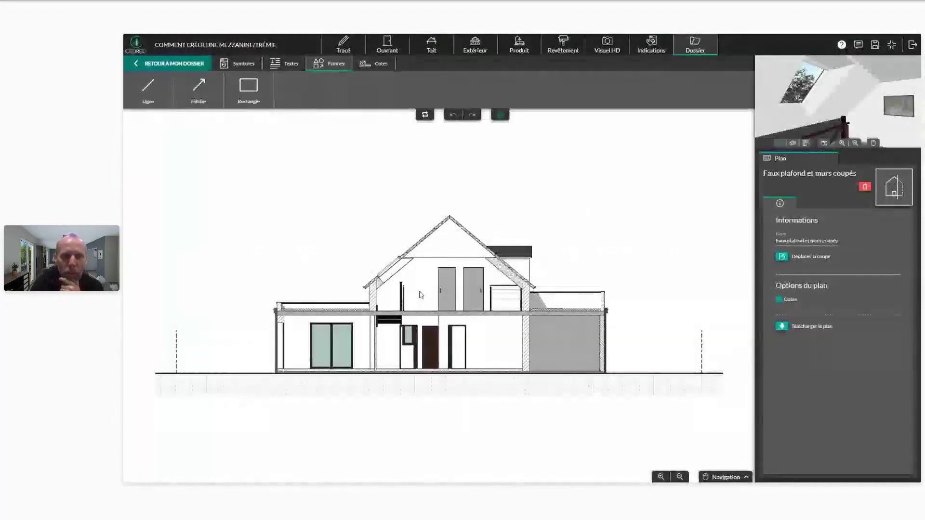
{"action": "scroll", "coordinate": [421, 295], "scroll_direction": "up", "scroll_amount": 2}
{"action": "scroll", "coordinate": [417, 289], "scroll_direction": "up", "scroll_amount": 3}
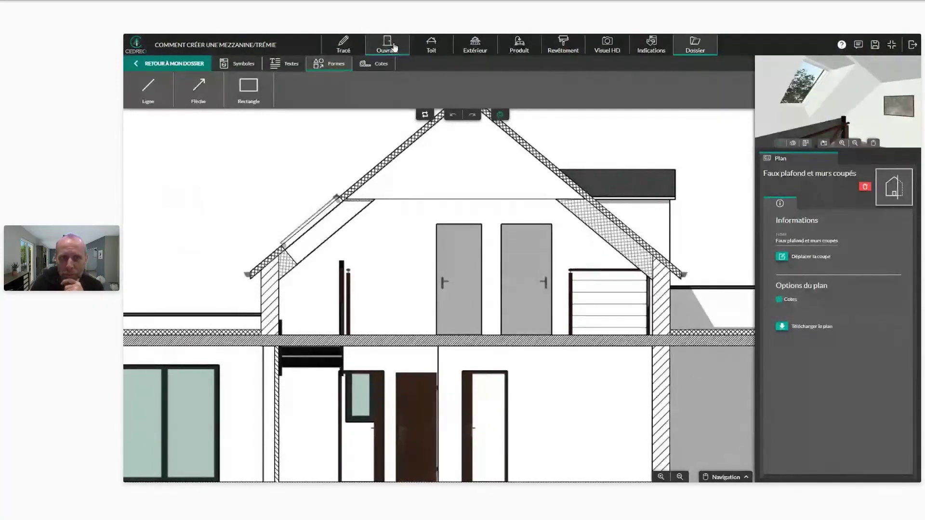
Review the parameters of the two-slope roof above the mezzanine on Etage 1, including its angle and thicknesses.
{"action": "left_click", "coordinate": [360, 48]}
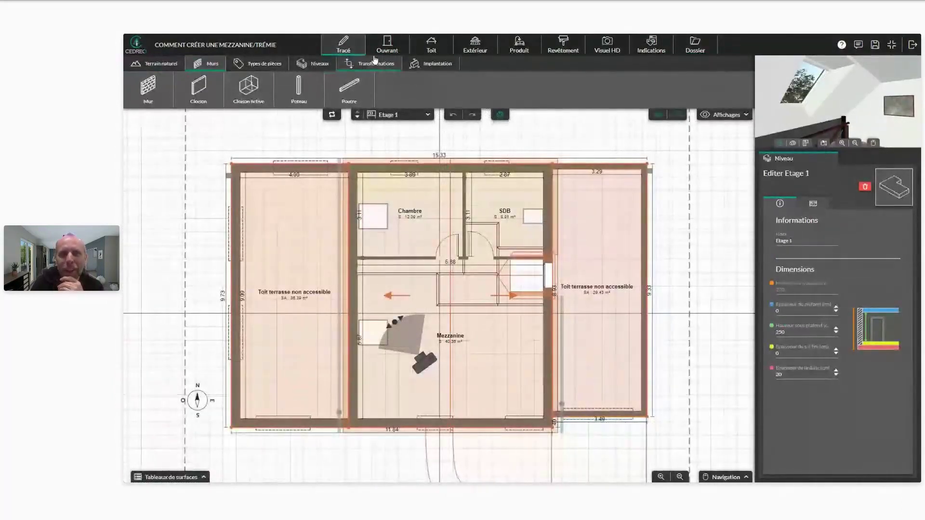
{"action": "left_click", "coordinate": [431, 46]}
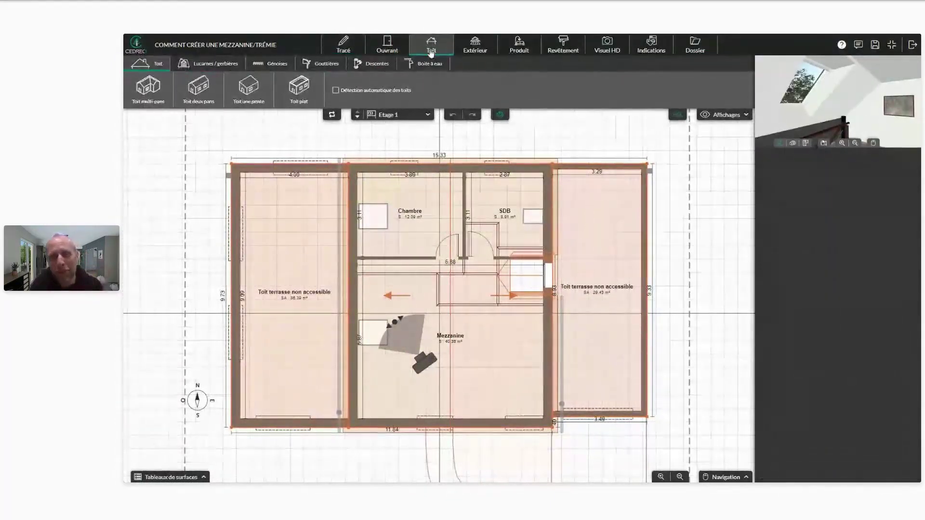
{"action": "left_click", "coordinate": [482, 343]}
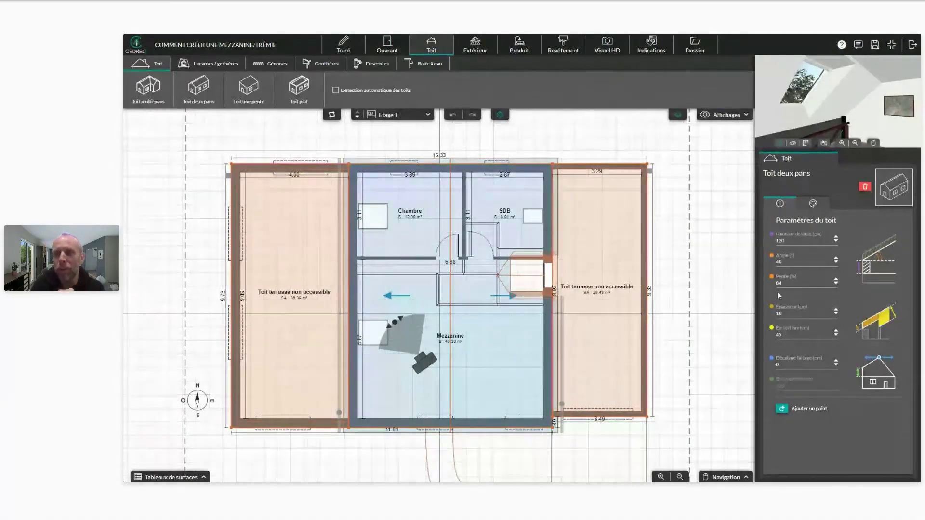
Measure the insulation thickness beneath the east roof slope in the section with a free dimension, without placing it.
{"action": "left_click", "coordinate": [697, 46]}
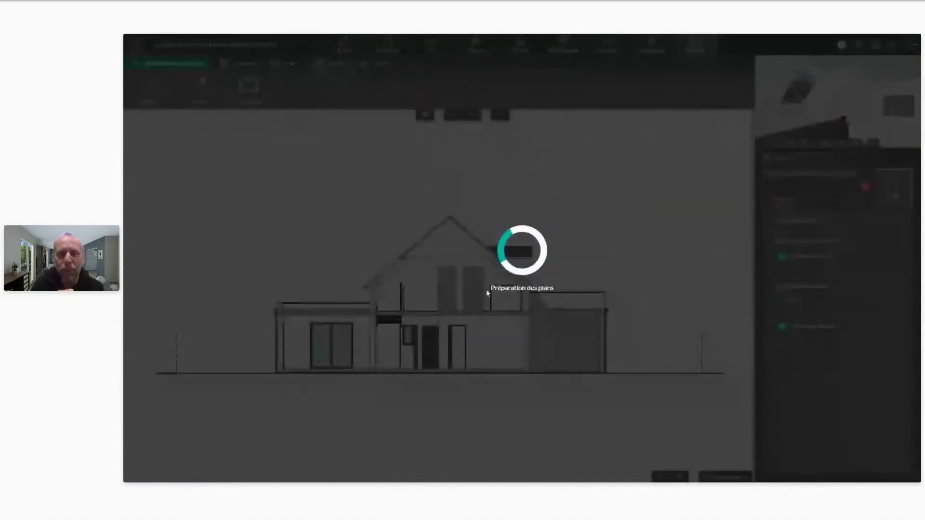
{"action": "scroll", "coordinate": [510, 288], "scroll_direction": "up", "scroll_amount": 5}
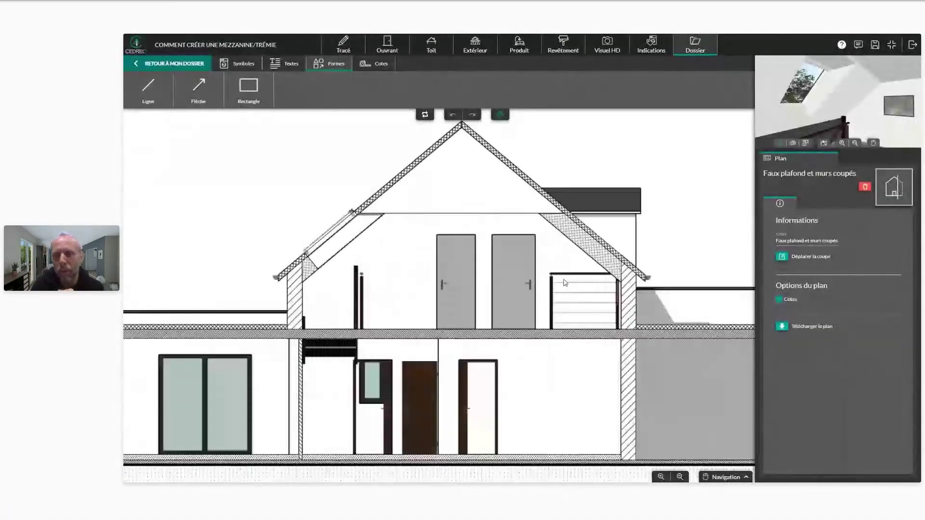
{"action": "left_click_drag", "start_coordinate": [635, 246], "coordinate": [497, 292]}
{"action": "left_click", "coordinate": [374, 64]}
{"action": "left_click", "coordinate": [148, 88]}
{"action": "left_click", "coordinate": [464, 291]}
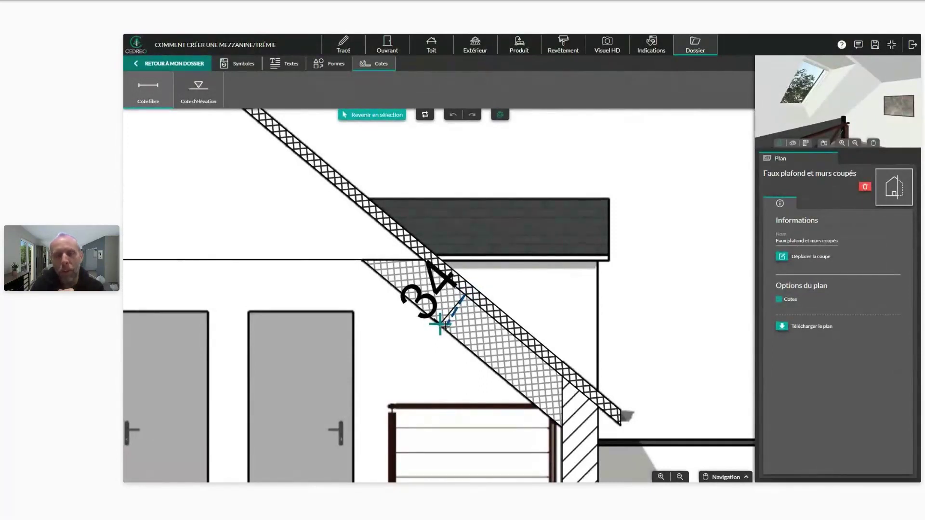
{"action": "key", "text": "Escape"}
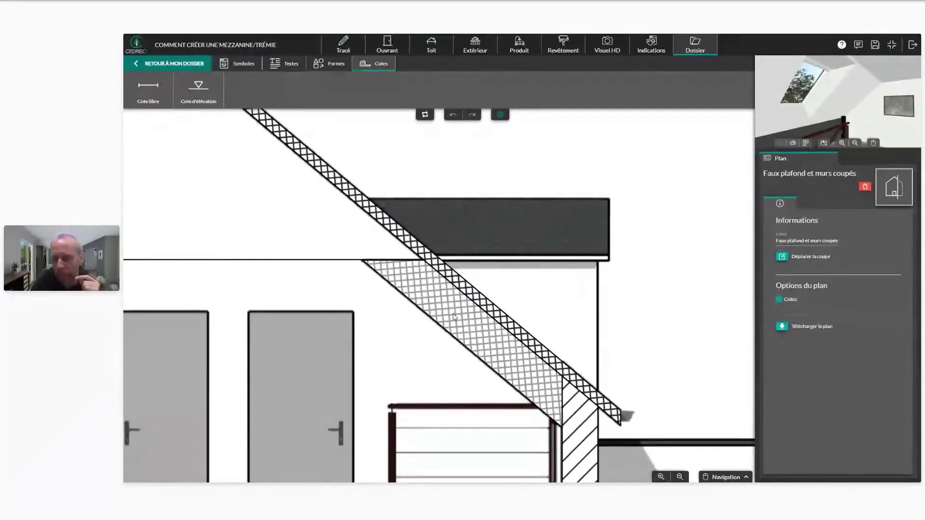
Draw a 7 cm partition along the mezzanine's west side, from the Chambre partition to the south wall, about 0.66 m from the exterior wall.
{"action": "left_click", "coordinate": [351, 45]}
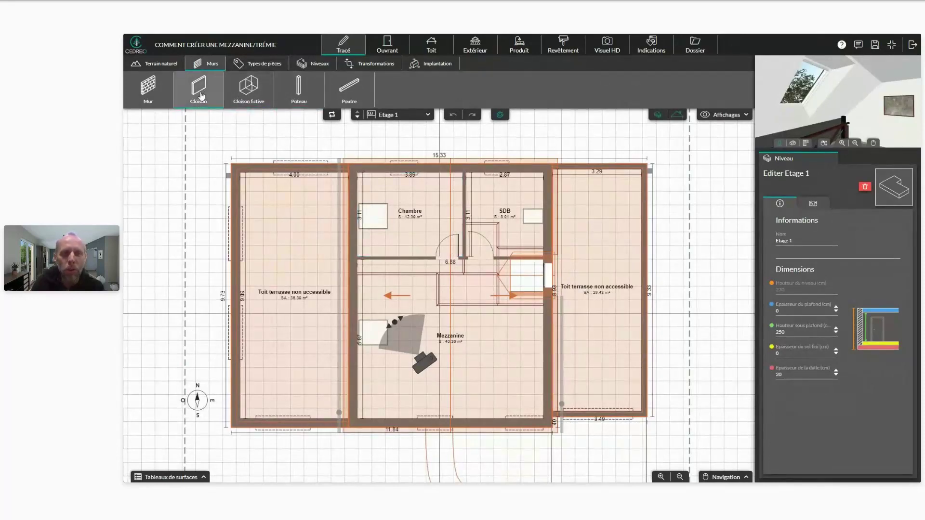
{"action": "left_click", "coordinate": [199, 89]}
{"action": "left_click", "coordinate": [375, 259]}
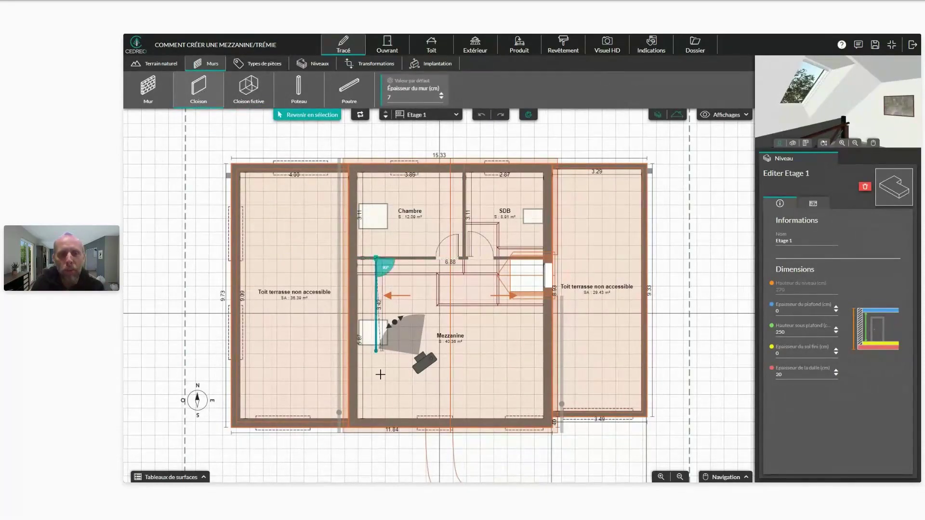
{"action": "double_click", "coordinate": [378, 419]}
{"action": "left_click", "coordinate": [376, 303]}
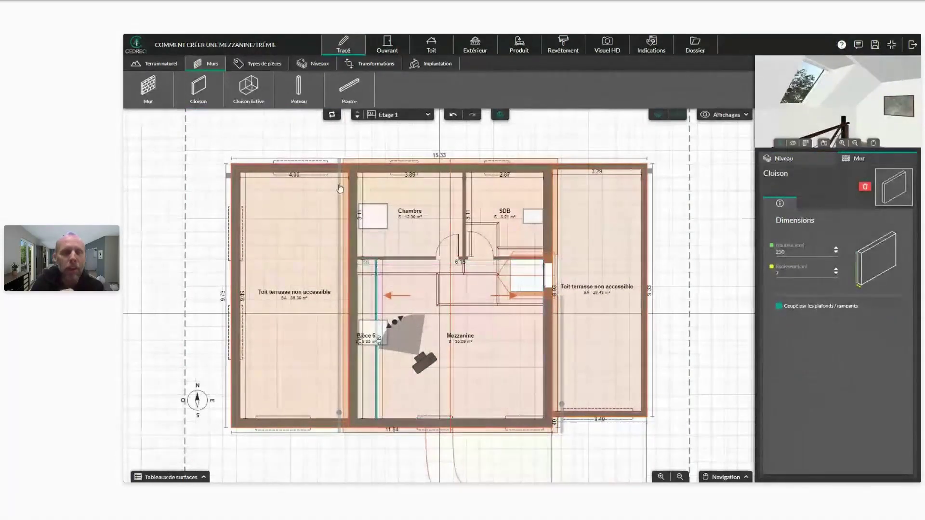
Assign the Combles perdus room type to the narrow strip west of the new partition and check it in the section.
{"action": "left_click", "coordinate": [267, 66]}
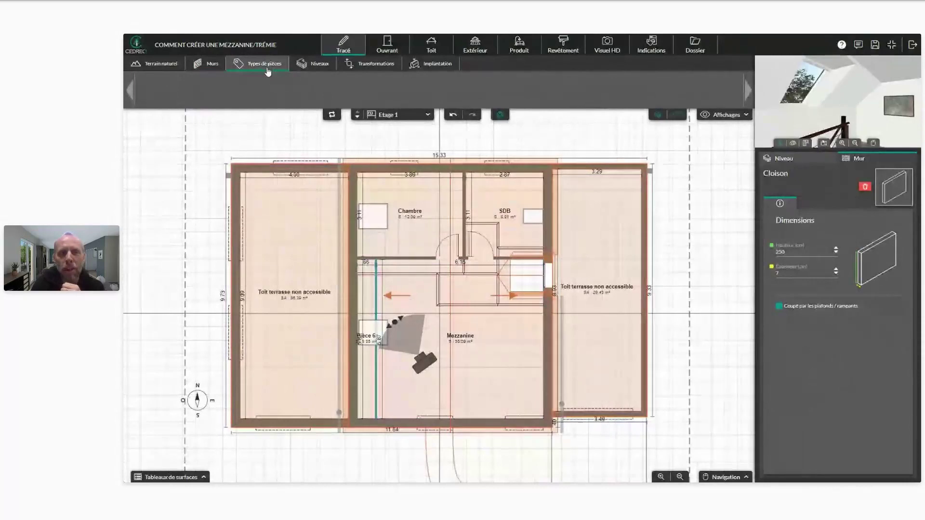
{"action": "left_click", "coordinate": [305, 96]}
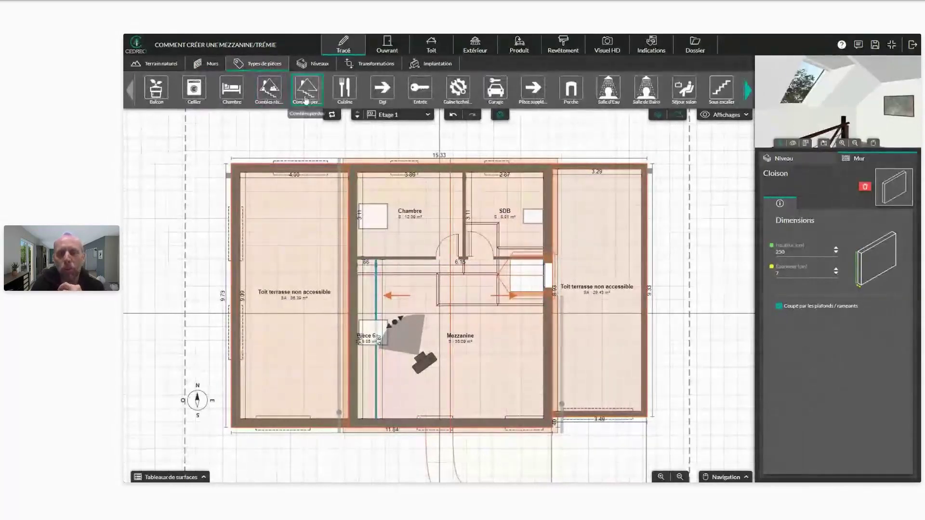
{"action": "left_click", "coordinate": [368, 301]}
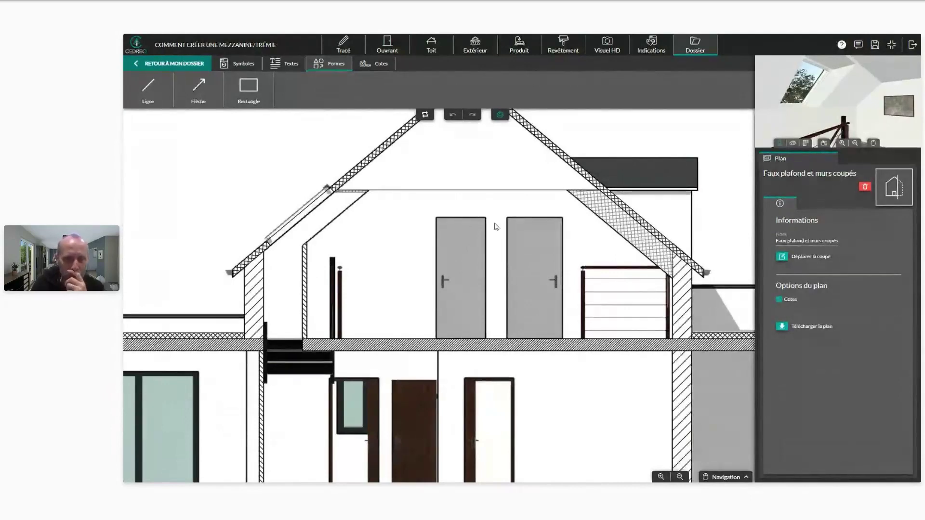
Draw a second partition along the mezzanine's east side down to the south wall, about 1.09 m from the exterior wall.
{"action": "left_click", "coordinate": [359, 51]}
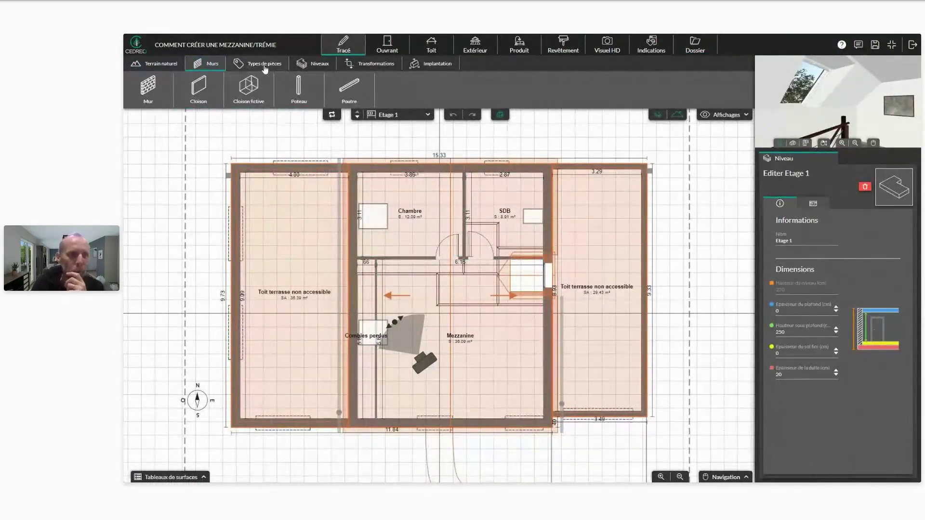
{"action": "left_click", "coordinate": [198, 88]}
{"action": "left_click", "coordinate": [513, 261]}
{"action": "double_click", "coordinate": [516, 424]}
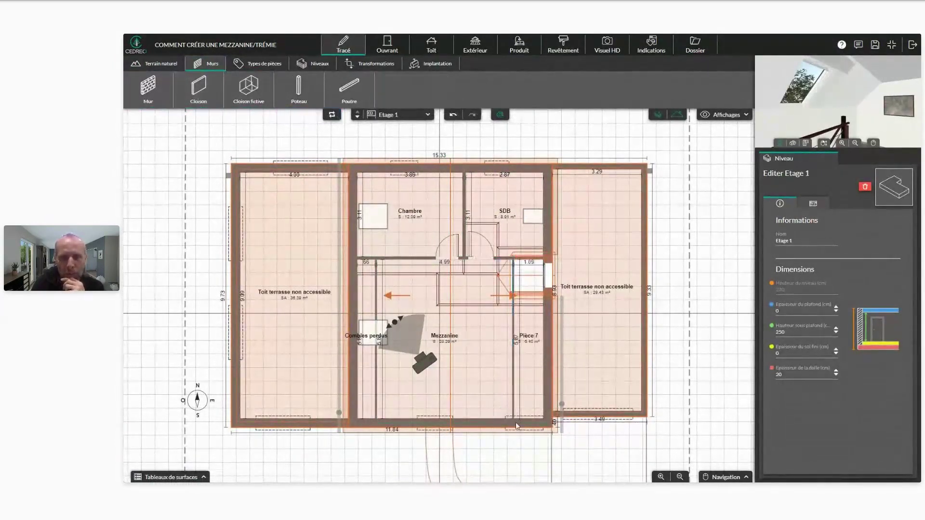
{"action": "left_click", "coordinate": [515, 422]}
Assign the Combles perdus room type to the strip east of the second partition and examine the result in the section.
{"action": "left_click", "coordinate": [257, 63]}
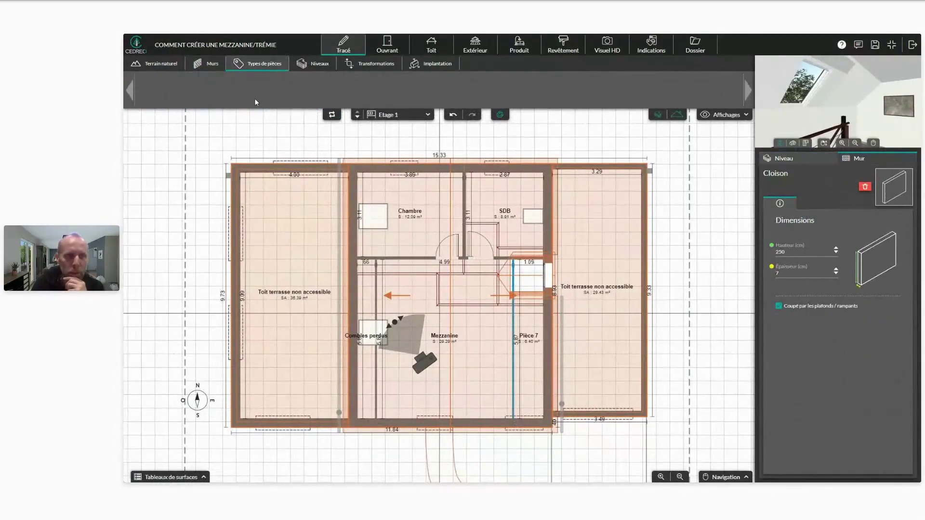
{"action": "left_click", "coordinate": [307, 89]}
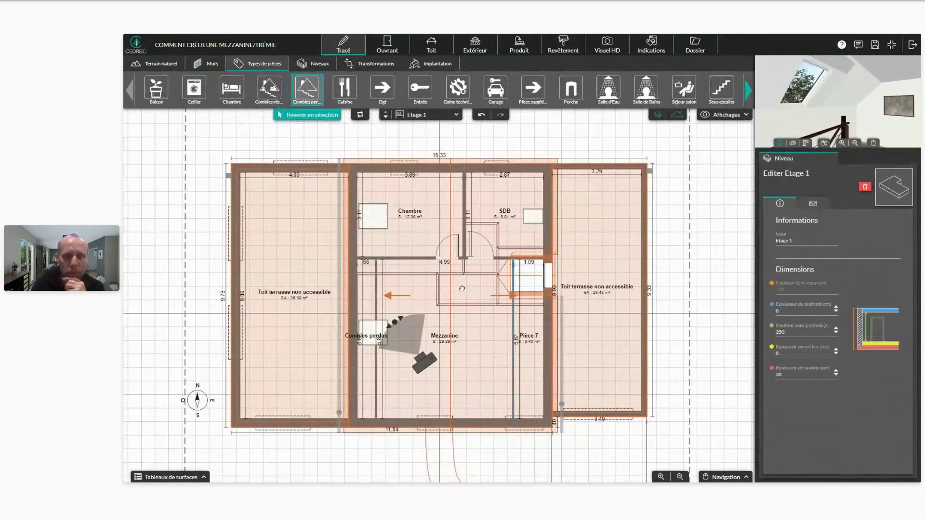
{"action": "left_click", "coordinate": [532, 338]}
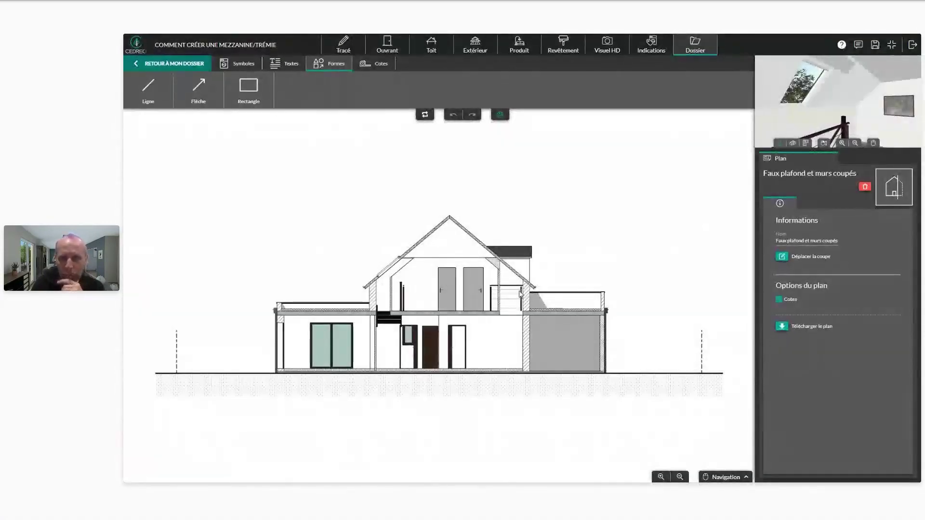
{"action": "scroll", "coordinate": [521, 294], "scroll_direction": "up", "scroll_amount": 5}
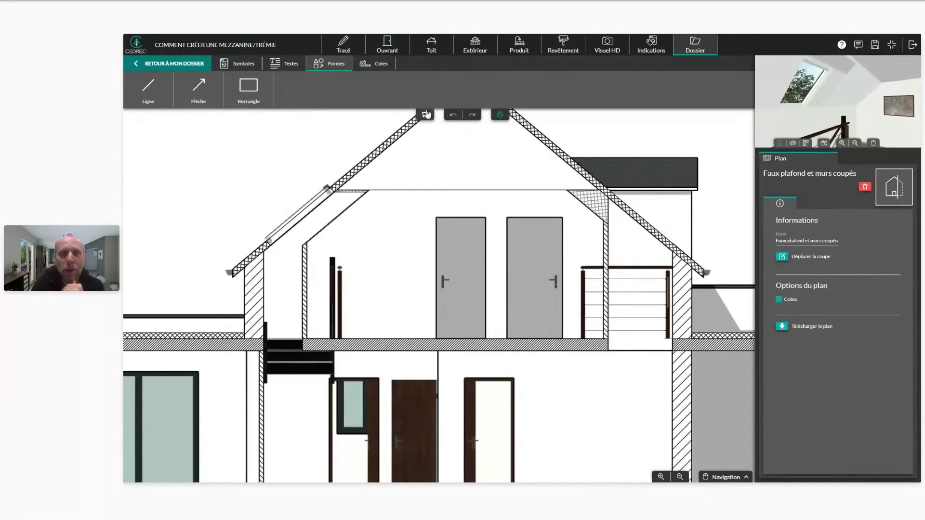
Rename the east Combles perdus room on Etage 1 as "Passage gaine".
{"action": "left_click", "coordinate": [350, 44]}
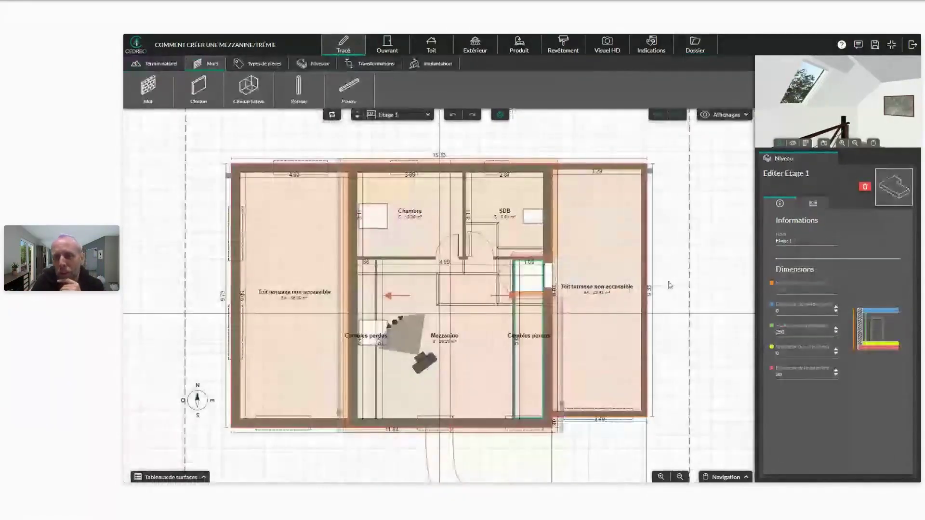
{"action": "left_click", "coordinate": [538, 352]}
{"action": "double_click", "coordinate": [813, 242]}
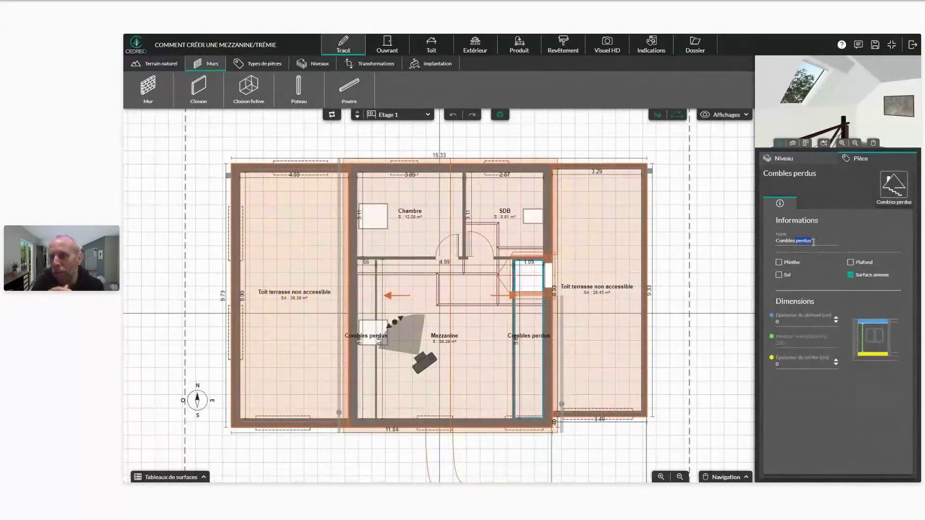
{"action": "key", "text": "ctrl+a"}
{"action": "type", "text": "Passa"}
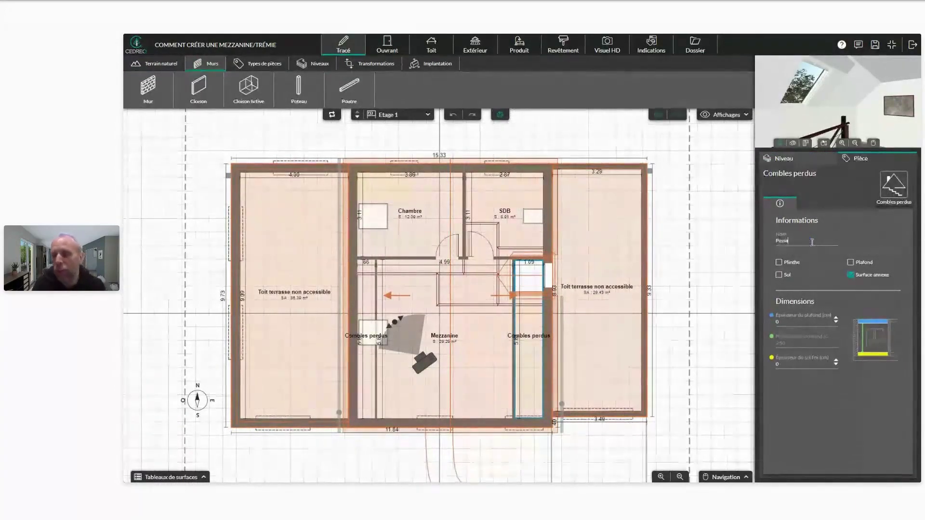
{"action": "type", "text": "ge gaine t"}
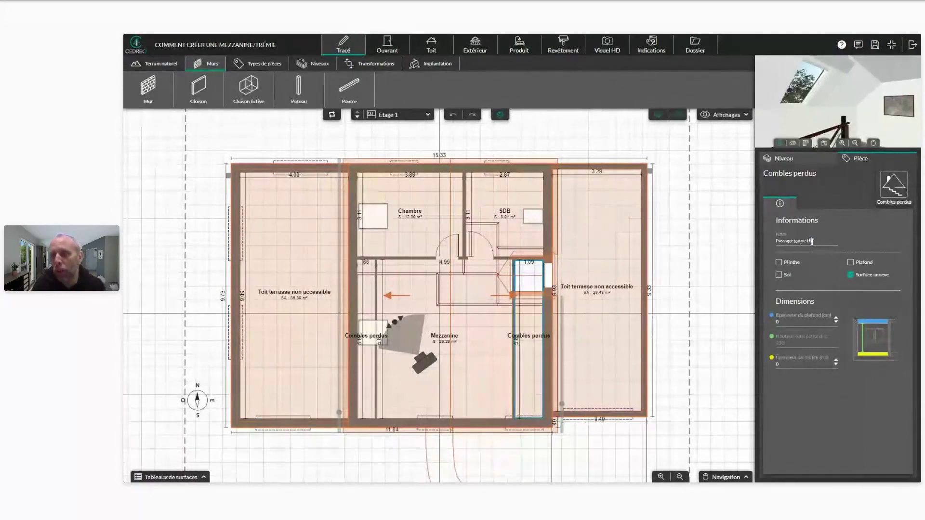
{"action": "key", "text": "BackSpace"}
{"action": "type", "text": "y"}
{"action": "key", "text": "BackSpace"}
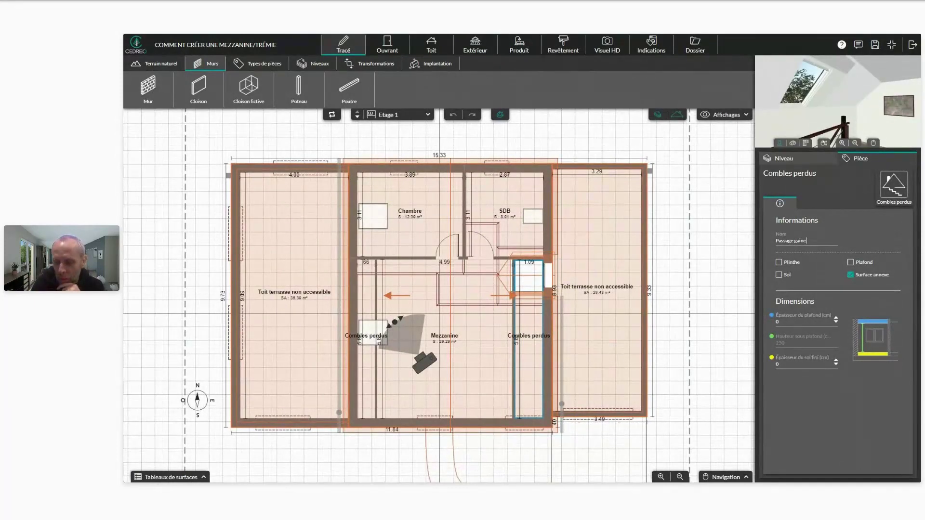
{"action": "key", "text": "Return"}
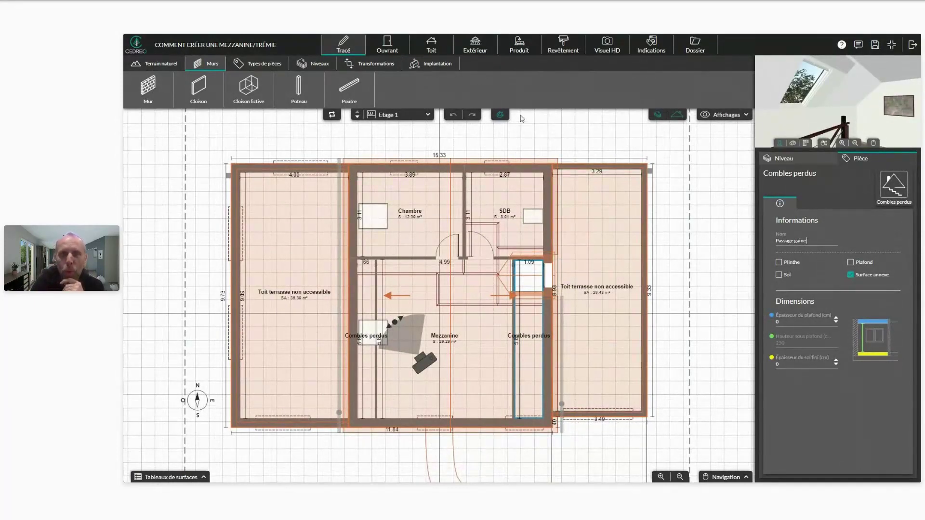
Set the Mezzanine's ceiling thickness to 17 cm and check the effect in the Faux plafond et murs coupés section.
{"action": "left_click", "coordinate": [695, 44]}
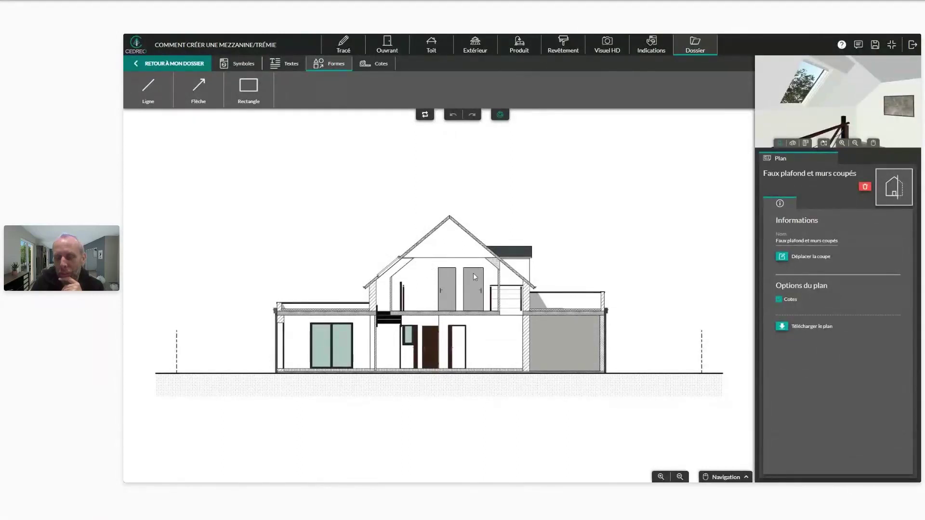
{"action": "left_click", "coordinate": [348, 54]}
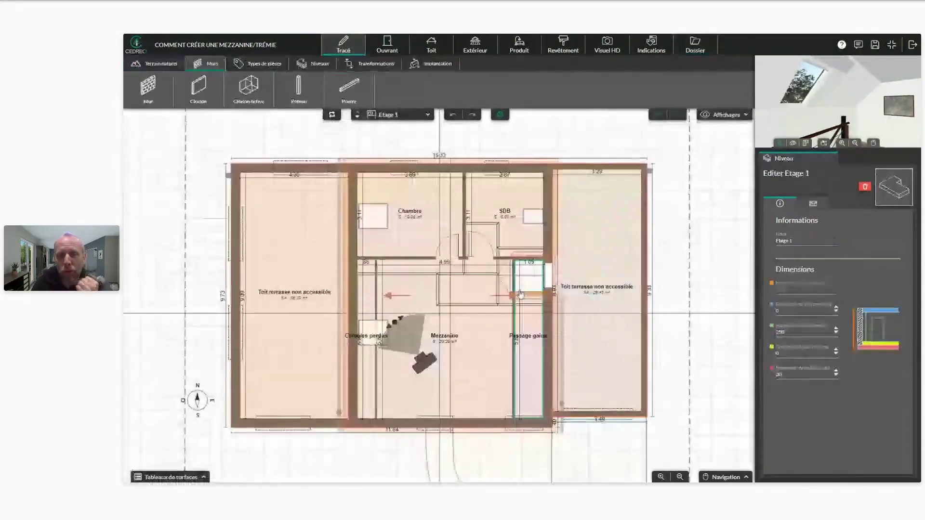
{"action": "left_click", "coordinate": [470, 352]}
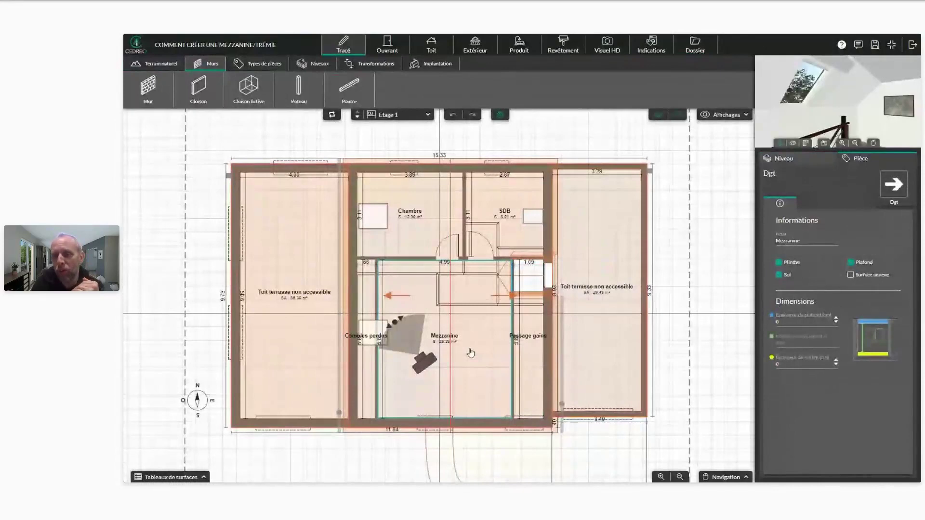
{"action": "left_click", "coordinate": [836, 318]}
{"action": "left_click", "coordinate": [837, 318]}
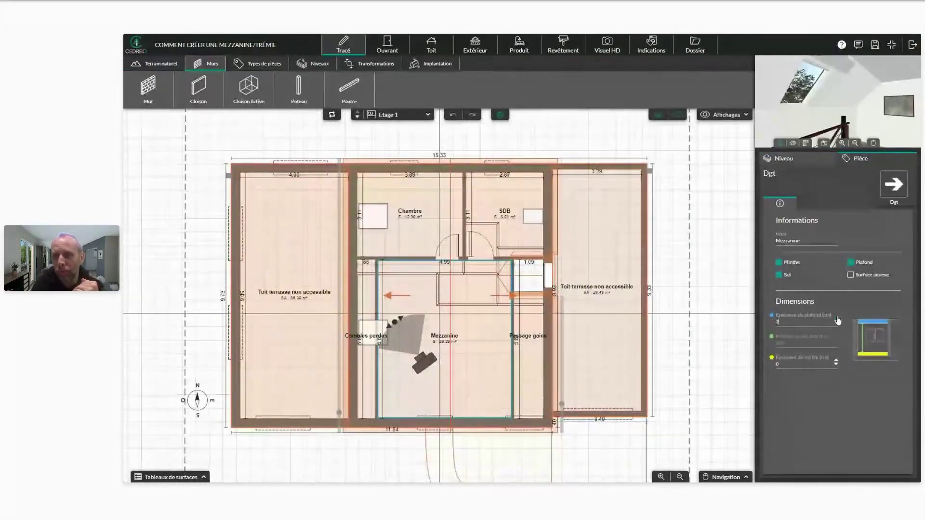
{"action": "left_click", "coordinate": [837, 318]}
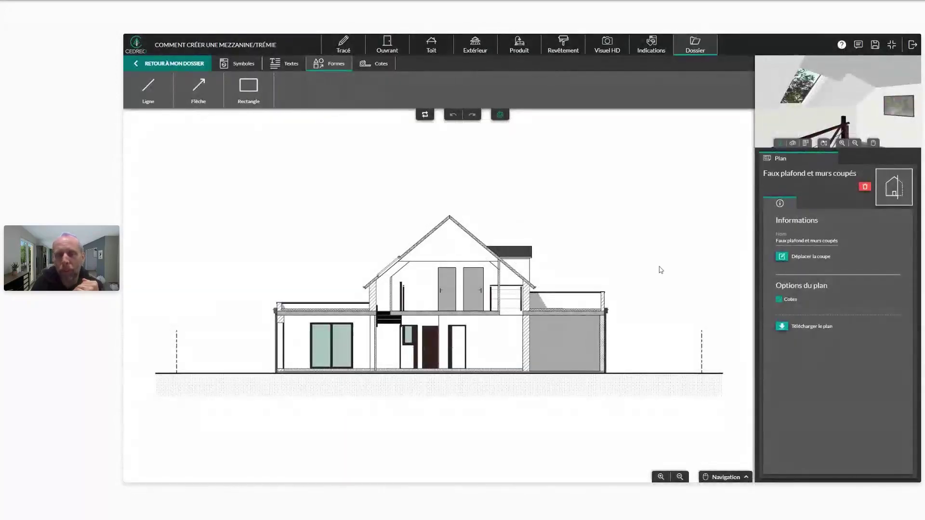
{"action": "scroll", "coordinate": [473, 284], "scroll_direction": "up", "scroll_amount": 2}
{"action": "scroll", "coordinate": [475, 287], "scroll_direction": "up", "scroll_amount": 1}
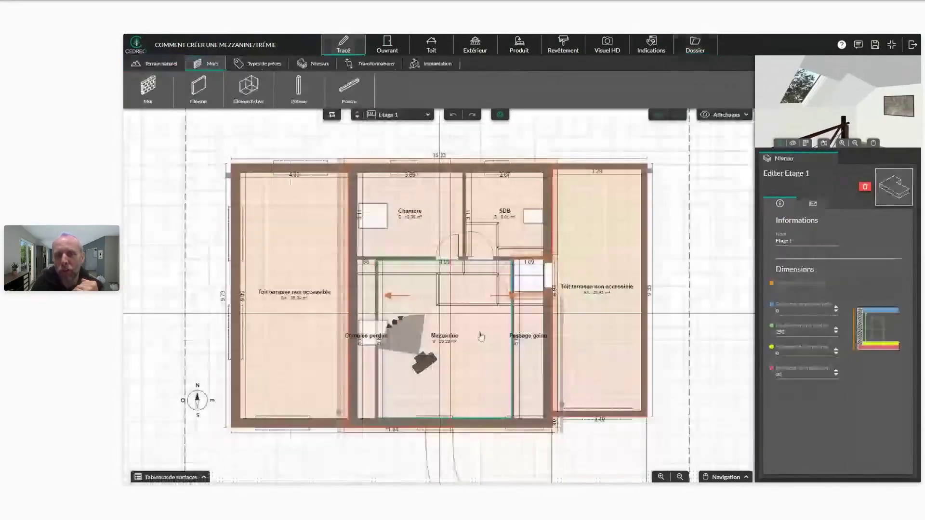
{"action": "left_click", "coordinate": [481, 334]}
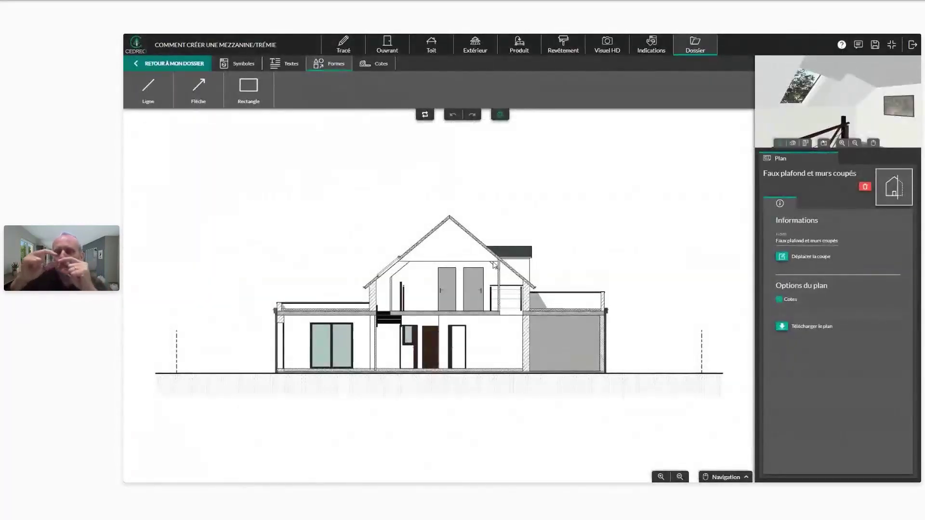
Draw a horizontal line between the roof slopes just above the mezzanine ceiling in the section, and delete it.
{"action": "left_click", "coordinate": [148, 87]}
{"action": "left_click", "coordinate": [403, 256]}
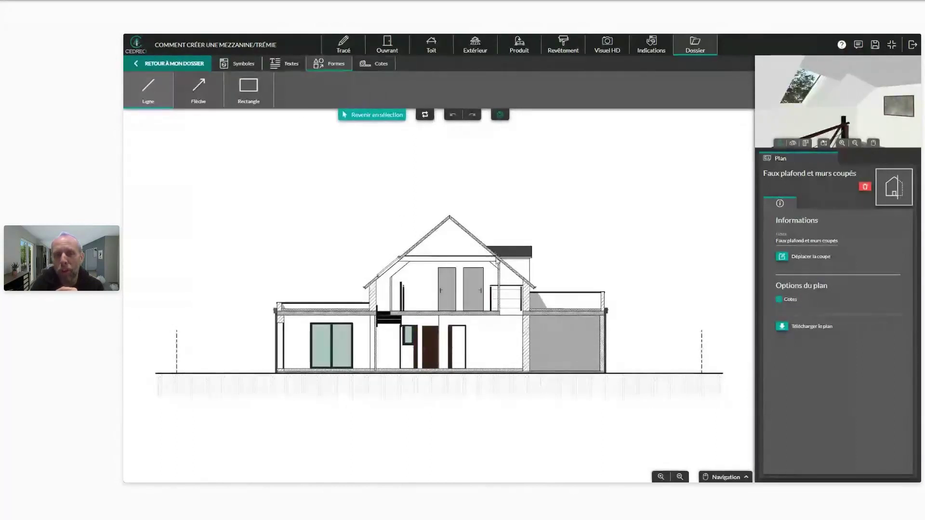
{"action": "left_click", "coordinate": [496, 256]}
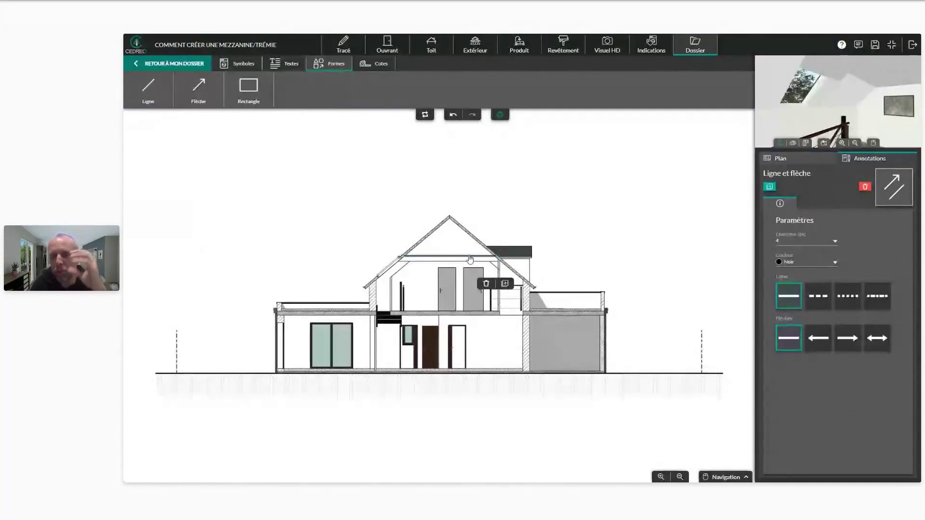
{"action": "scroll", "coordinate": [464, 263], "scroll_direction": "up", "scroll_amount": 2}
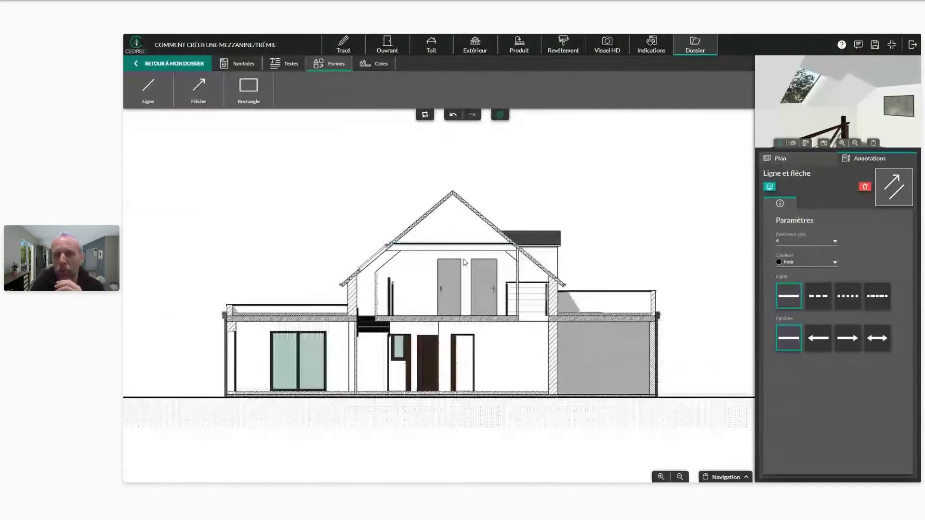
{"action": "scroll", "coordinate": [430, 233], "scroll_direction": "up", "scroll_amount": 2}
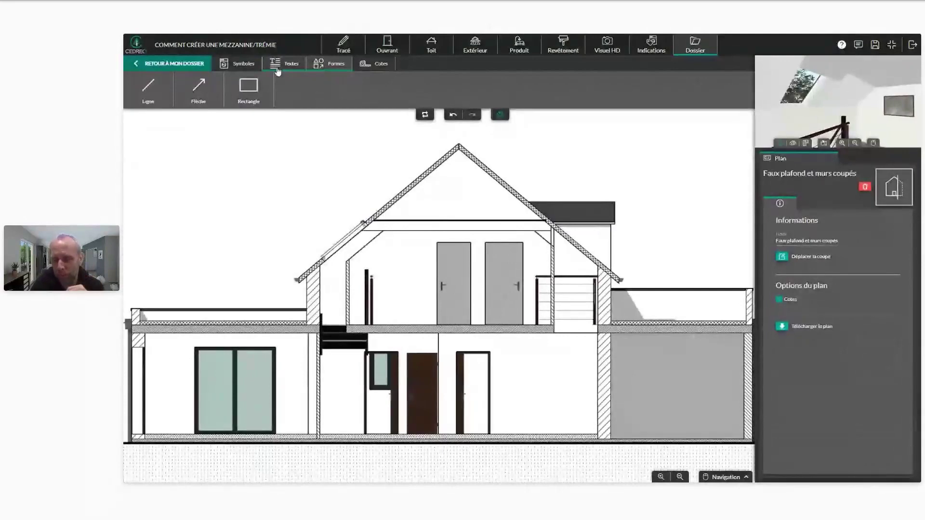
{"action": "left_click", "coordinate": [446, 222]}
{"action": "key", "text": "Delete"}
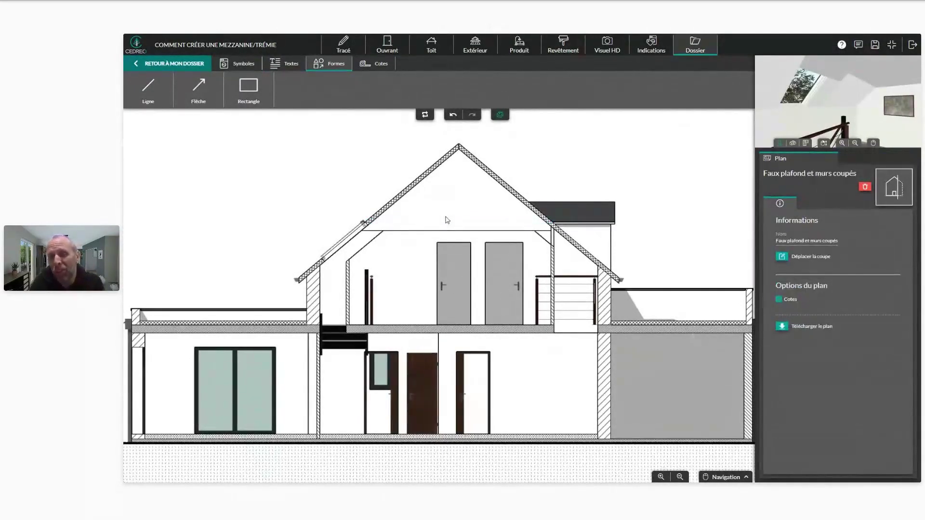
Reset the Mezzanine's ceiling thickness to 0 cm on Etage 1.
{"action": "left_click", "coordinate": [348, 46]}
{"action": "left_click", "coordinate": [447, 314]}
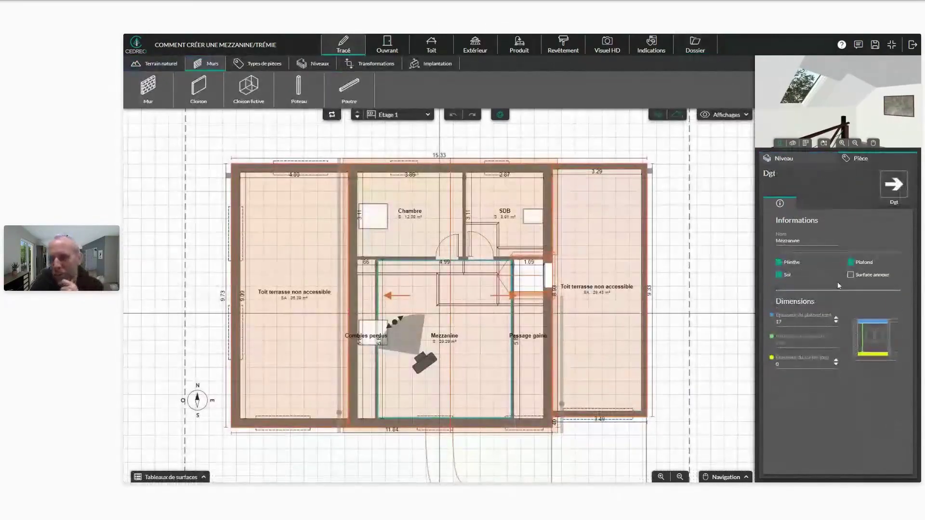
{"action": "left_click", "coordinate": [800, 323]}
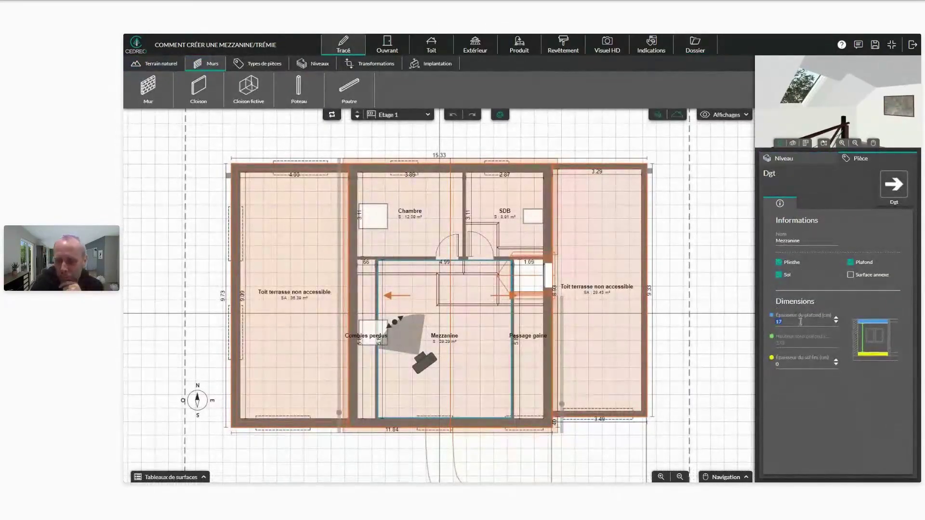
{"action": "type", "text": "0"}
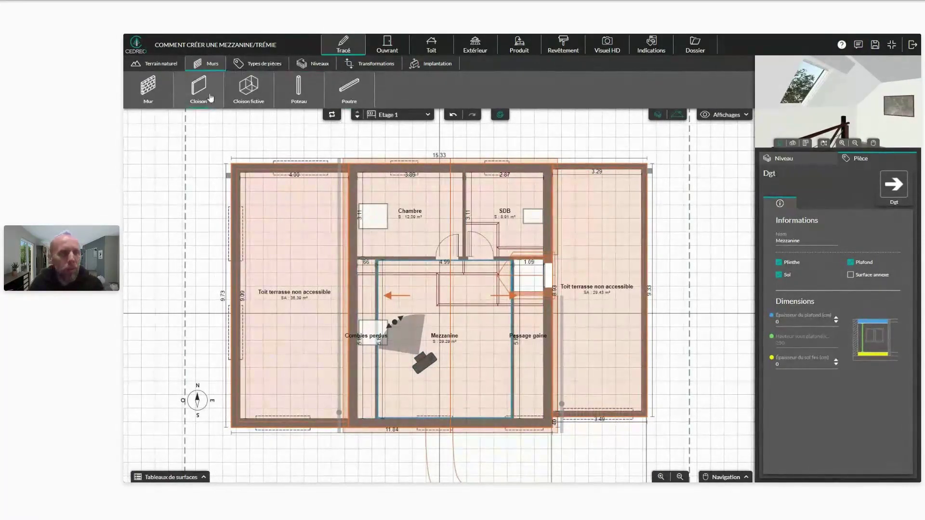
Delete the two partitions along the east and west sides of the Mezzanine.
{"action": "left_click", "coordinate": [512, 396]}
{"action": "key", "text": "Delete"}
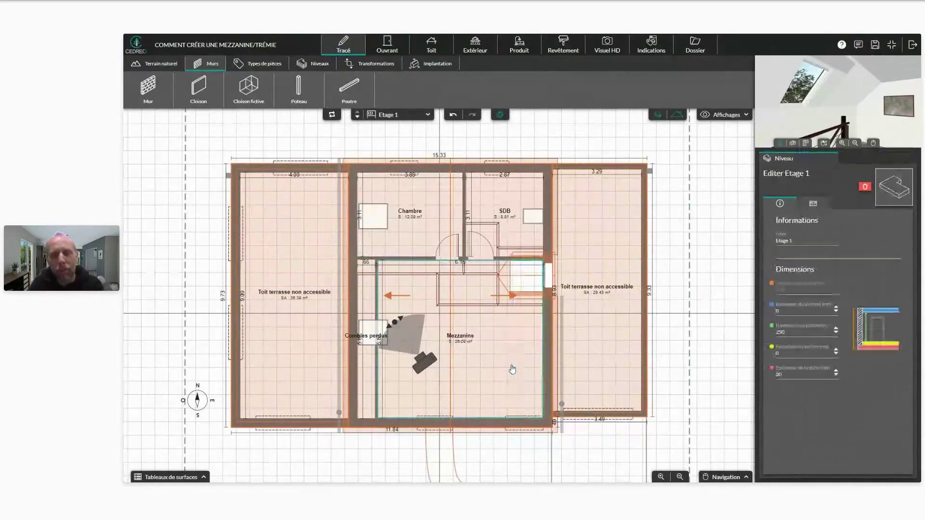
{"action": "left_click", "coordinate": [375, 368]}
{"action": "key", "text": "Delete"}
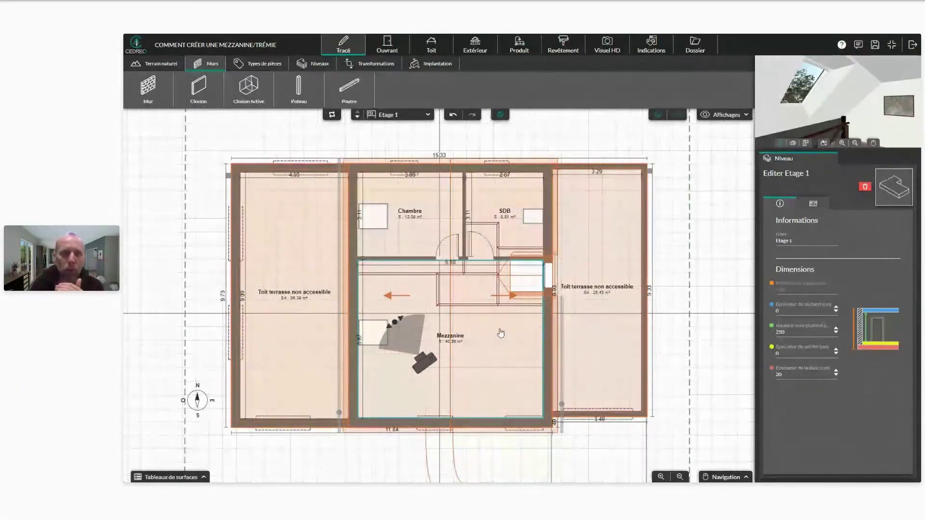
Show the roofs on the plan and walk the 3D camera through the Mezzanine towards the dormer's glazed opening.
{"action": "left_click", "coordinate": [431, 44]}
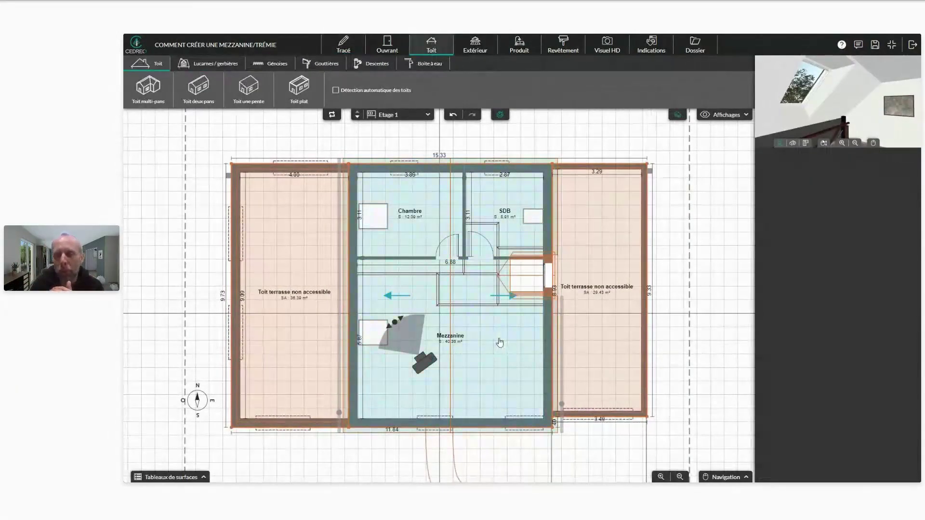
{"action": "scroll", "coordinate": [534, 372], "scroll_direction": "up", "scroll_amount": 4}
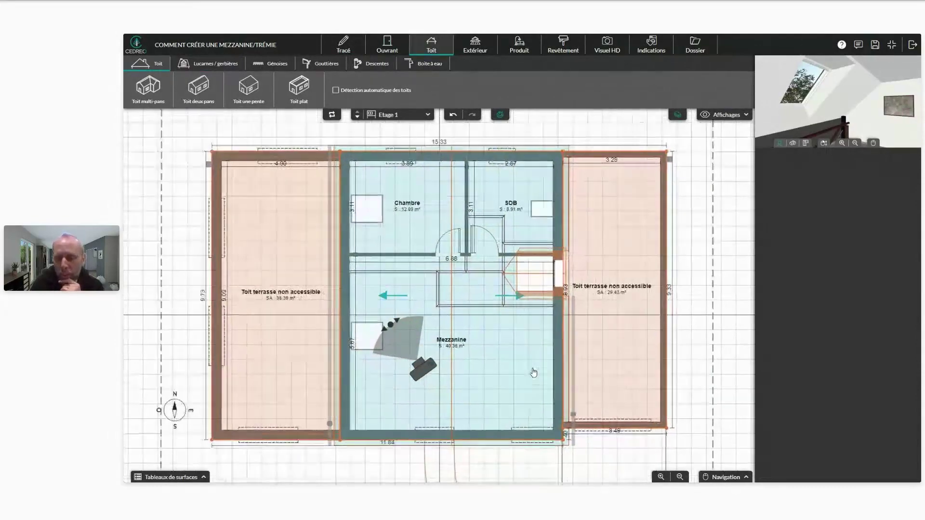
{"action": "scroll", "coordinate": [541, 345], "scroll_direction": "up", "scroll_amount": 5}
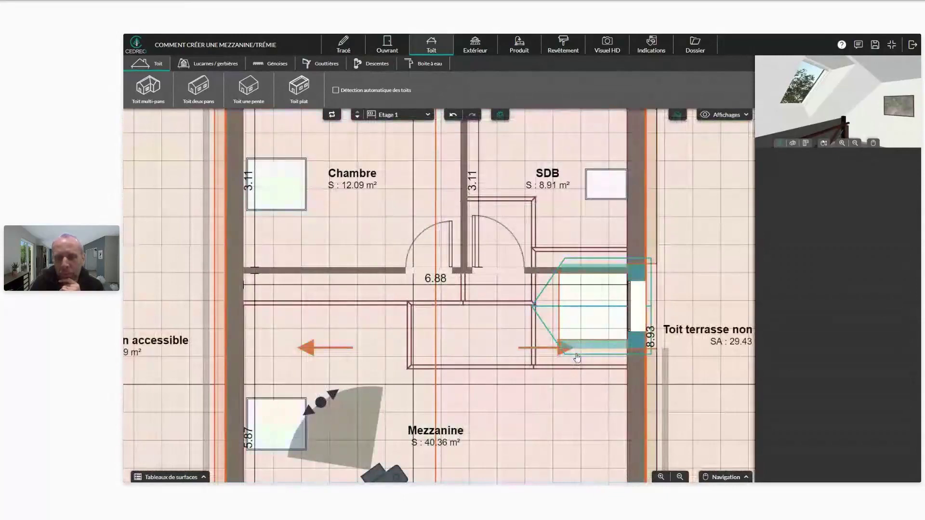
{"action": "left_click_drag", "start_coordinate": [566, 426], "coordinate": [515, 368]}
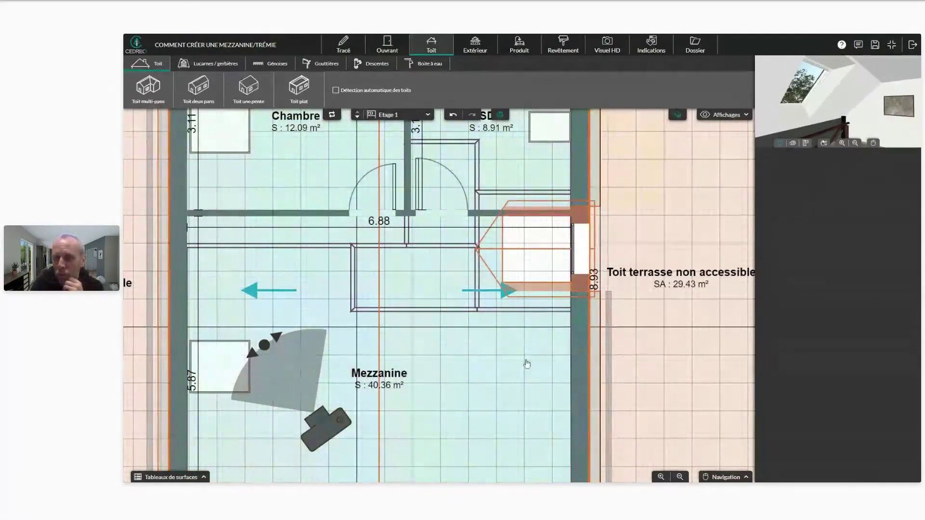
{"action": "left_click_drag", "start_coordinate": [868, 121], "coordinate": [816, 104]}
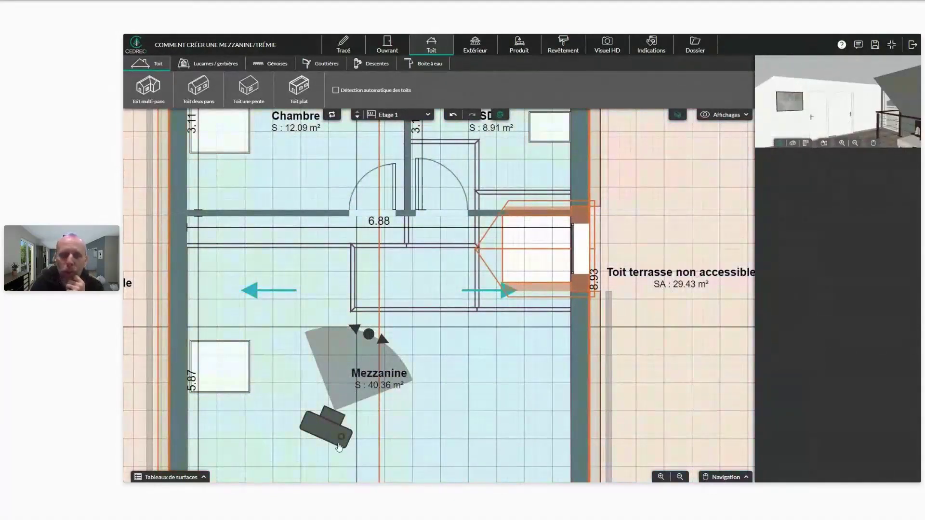
{"action": "mouse_move", "coordinate": [329, 432]}
{"action": "left_mouse_down"}
{"action": "mouse_move", "coordinate": [329, 412]}
{"action": "mouse_move", "coordinate": [322, 419]}
{"action": "left_mouse_up"}
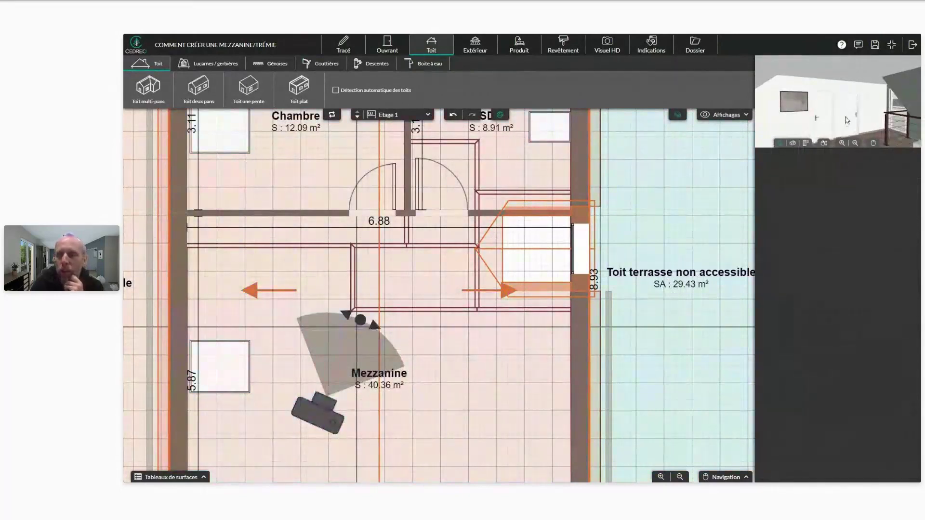
{"action": "left_click_drag", "start_coordinate": [887, 107], "coordinate": [897, 79]}
{"action": "scroll", "coordinate": [824, 83], "scroll_direction": "up", "scroll_amount": 2}
{"action": "scroll", "coordinate": [851, 117], "scroll_direction": "up", "scroll_amount": 3}
{"action": "left_click_drag", "start_coordinate": [882, 111], "coordinate": [902, 121]}
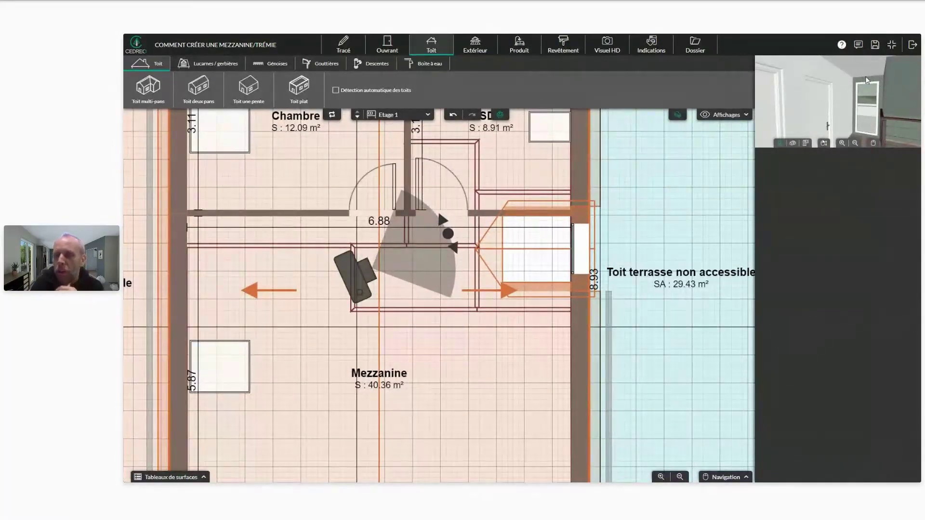
Inspect the Gerbière Jacobine's dimensions and view it in 3D from inside and from above the east flat roof.
{"action": "left_click", "coordinate": [567, 254]}
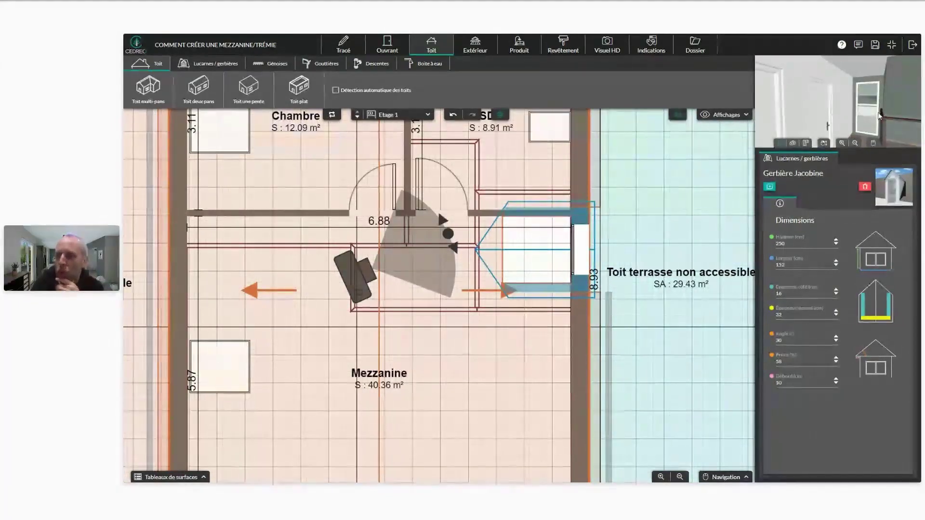
{"action": "mouse_move", "coordinate": [869, 104]}
{"action": "right_mouse_down"}
{"action": "mouse_move", "coordinate": [856, 95]}
{"action": "mouse_move", "coordinate": [878, 101]}
{"action": "right_mouse_up"}
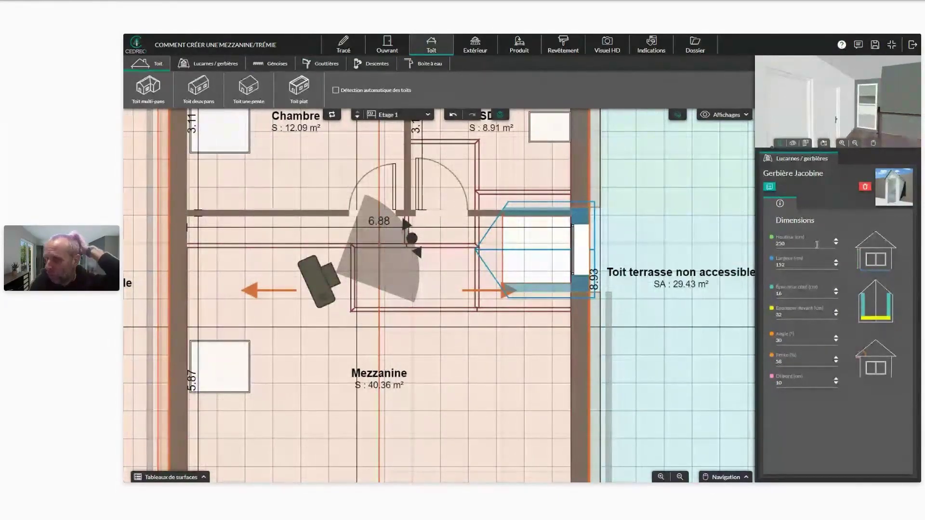
{"action": "scroll", "coordinate": [876, 104], "scroll_direction": "up", "scroll_amount": 5}
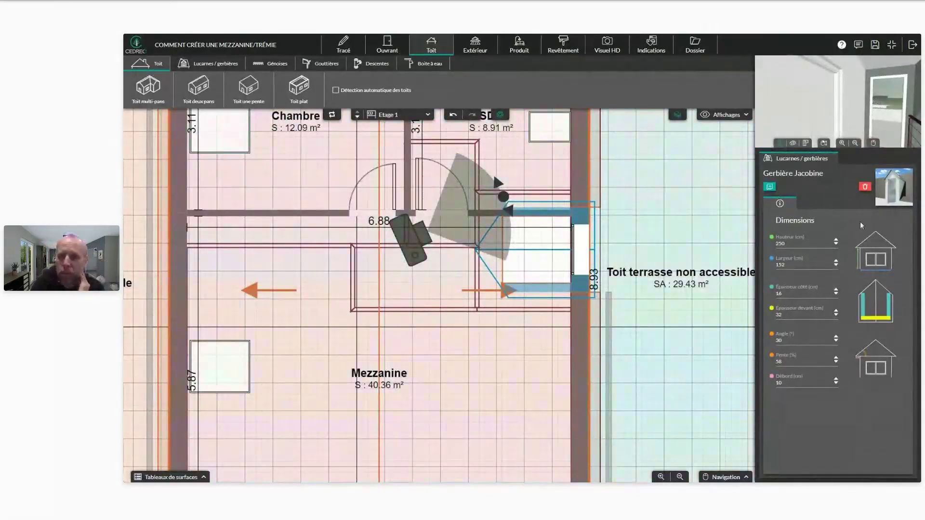
{"action": "left_click", "coordinate": [794, 143]}
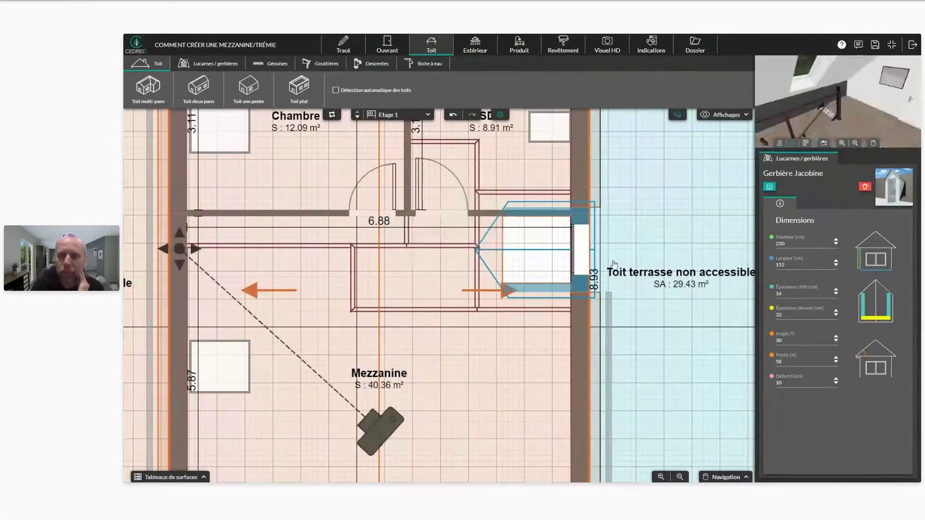
{"action": "left_click", "coordinate": [581, 269]}
{"action": "left_click_drag", "start_coordinate": [763, 116], "coordinate": [864, 106]}
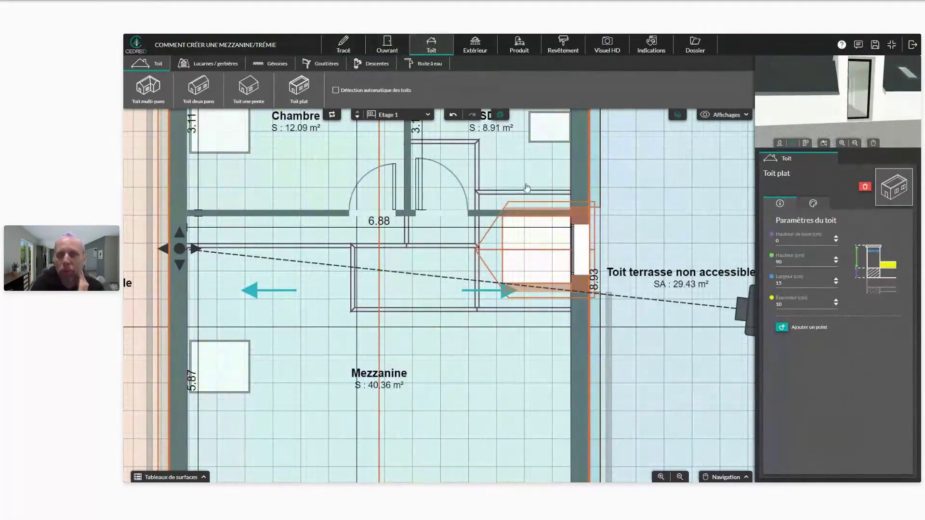
Return the 3D preview to the interior view and examine the dormer opening from the mezzanine landing.
{"action": "left_click", "coordinate": [779, 143]}
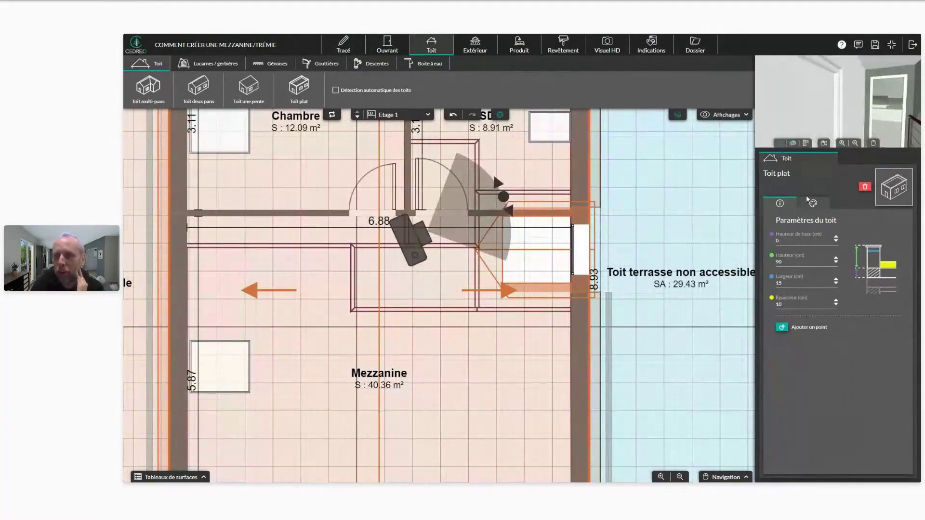
{"action": "scroll", "coordinate": [854, 78], "scroll_direction": "down", "scroll_amount": 3}
{"action": "scroll", "coordinate": [854, 77], "scroll_direction": "down", "scroll_amount": 3}
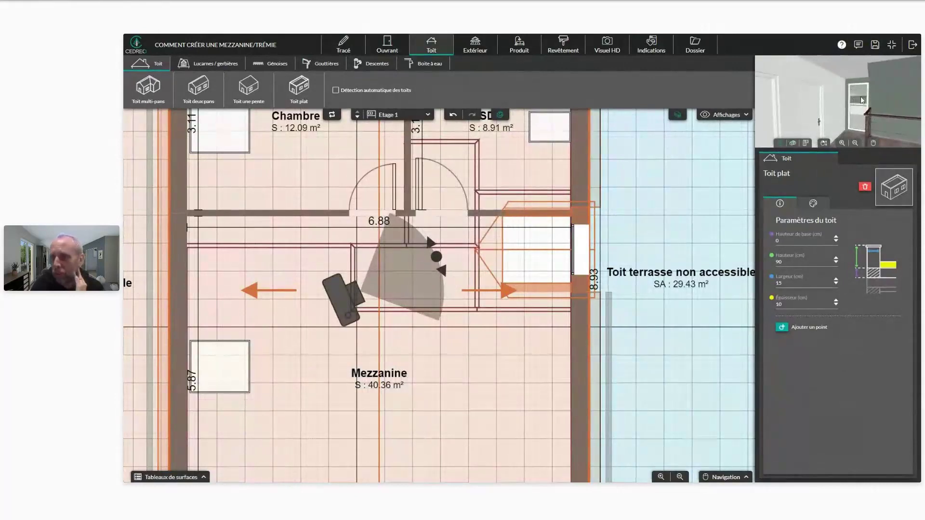
{"action": "scroll", "coordinate": [874, 112], "scroll_direction": "up", "scroll_amount": 3}
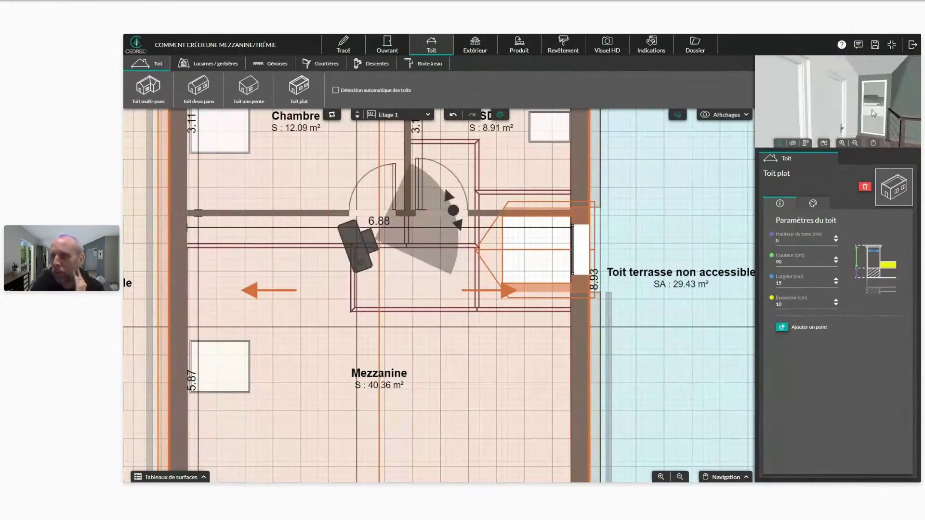
{"action": "left_click_drag", "start_coordinate": [854, 93], "coordinate": [881, 102]}
{"action": "right_click_drag", "start_coordinate": [844, 99], "coordinate": [866, 99]}
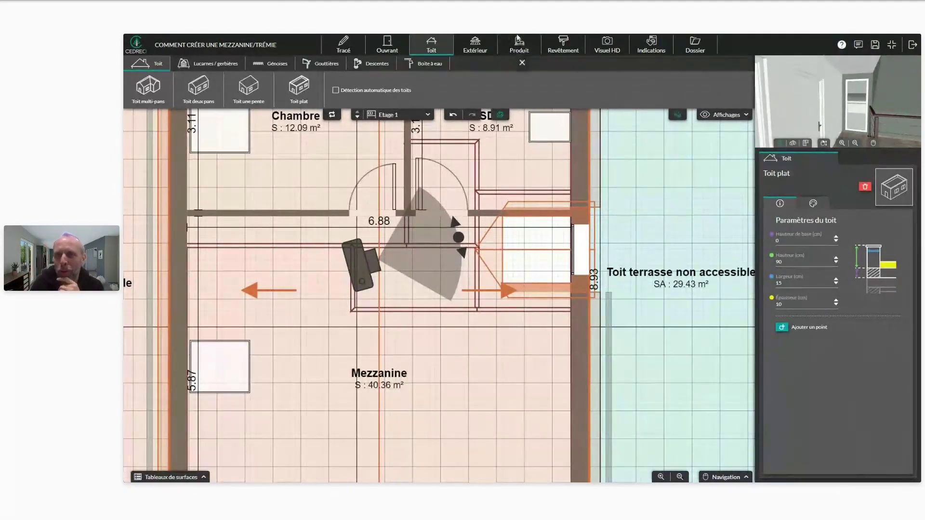
Display the project's summarised surface table.
{"action": "left_click", "coordinate": [650, 48]}
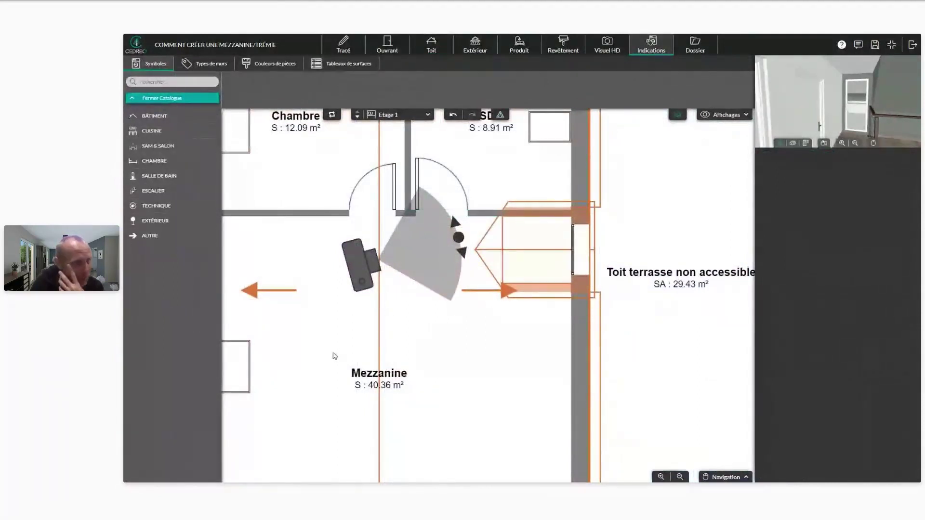
{"action": "left_click", "coordinate": [353, 70]}
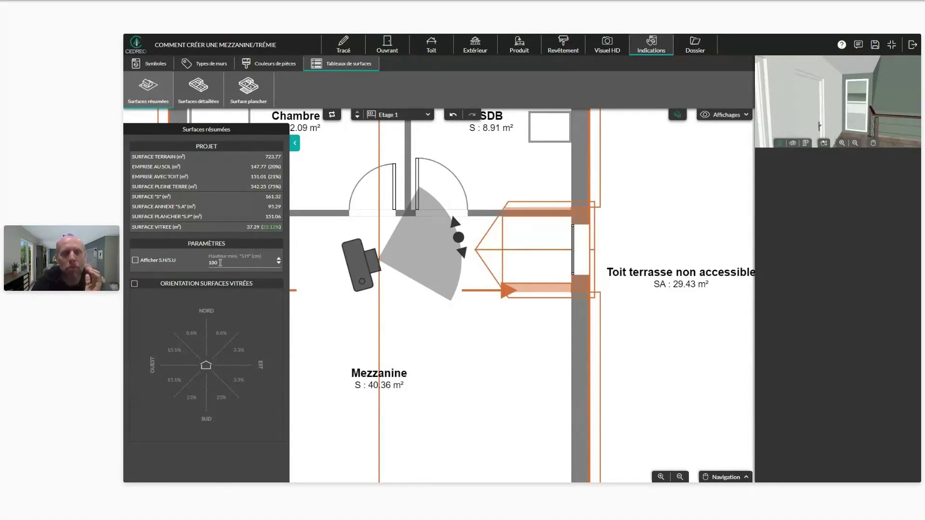
From the drawing mode's surface table, show the S.H/S.U areas on the Etage 1 plan and hide them again.
{"action": "left_click", "coordinate": [344, 48]}
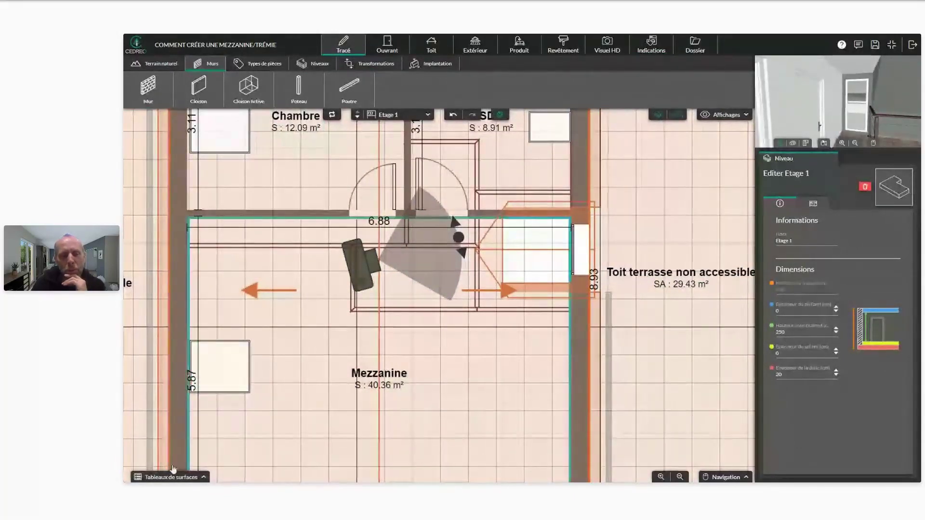
{"action": "left_click", "coordinate": [197, 478]}
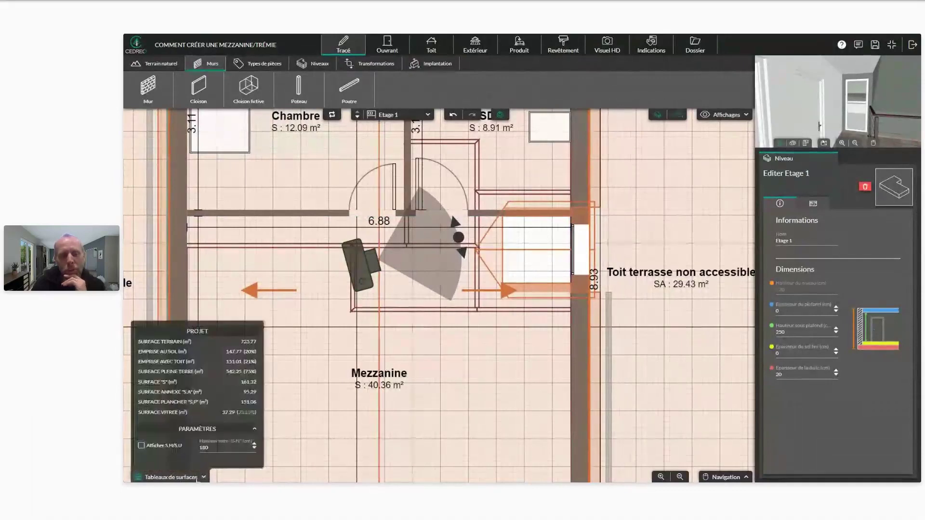
{"action": "left_click", "coordinate": [142, 446]}
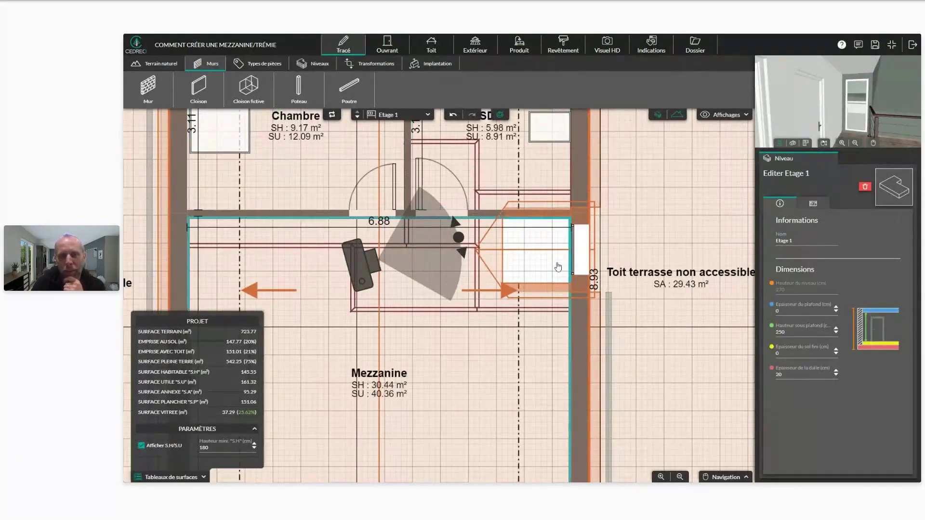
{"action": "left_click", "coordinate": [141, 446]}
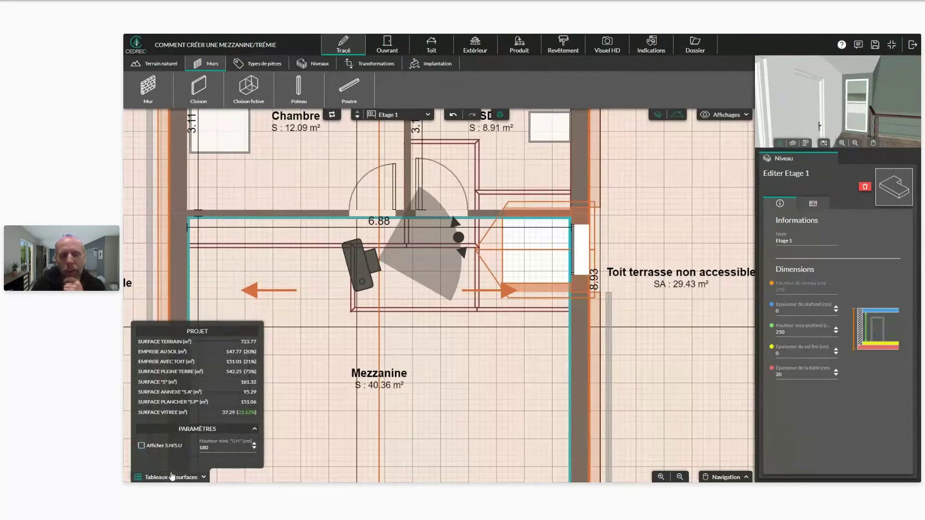
{"action": "left_click", "coordinate": [176, 477]}
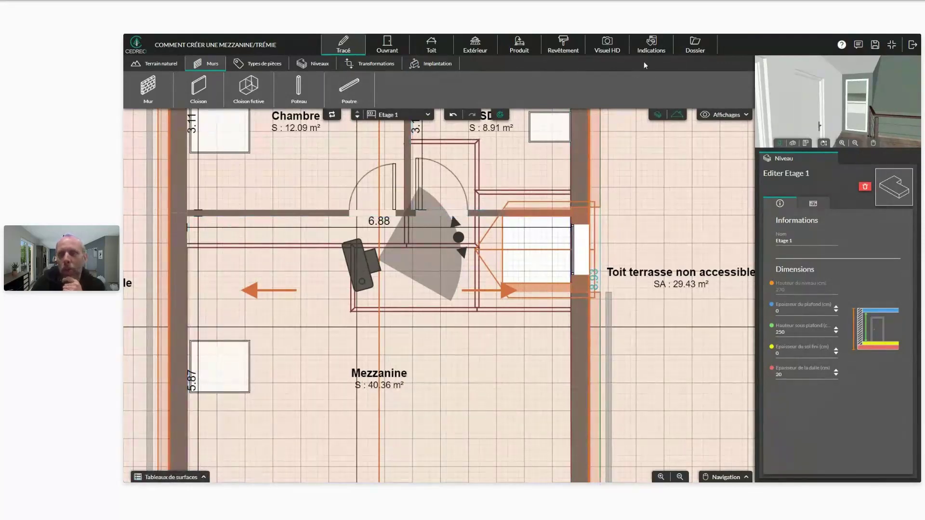
Reopen the project's summarised surface table and display the S.H/S.U areas across the whole Etage 1 plan.
{"action": "left_click", "coordinate": [652, 50]}
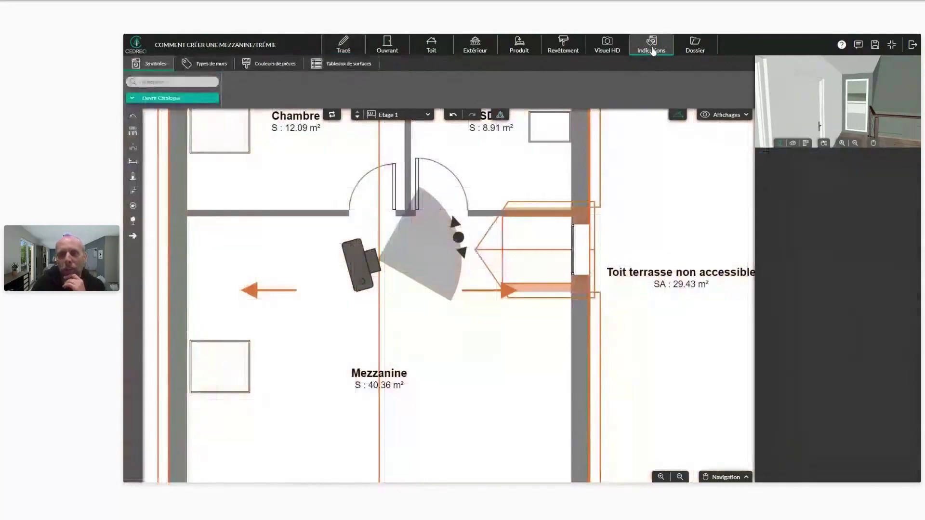
{"action": "left_click", "coordinate": [328, 65]}
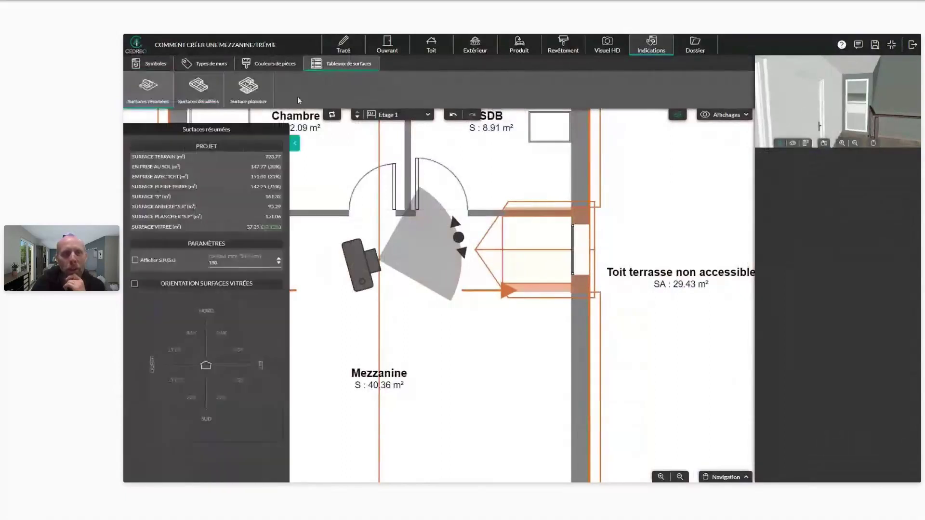
{"action": "scroll", "coordinate": [439, 270], "scroll_direction": "down", "scroll_amount": 4}
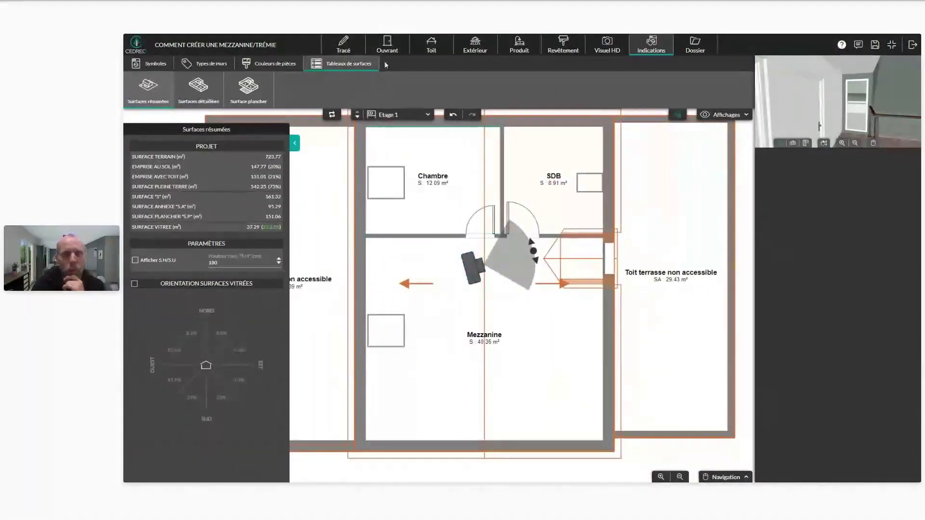
{"action": "left_click", "coordinate": [426, 47]}
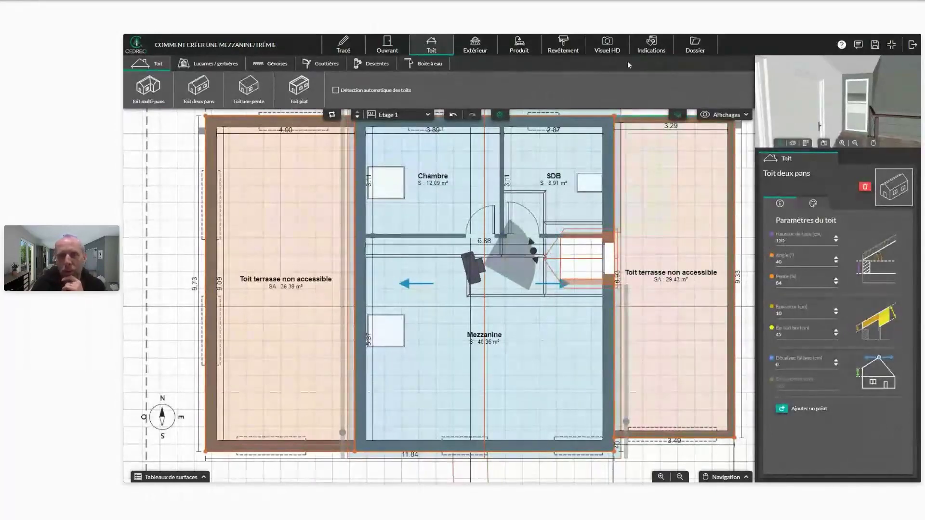
{"action": "left_click", "coordinate": [658, 52]}
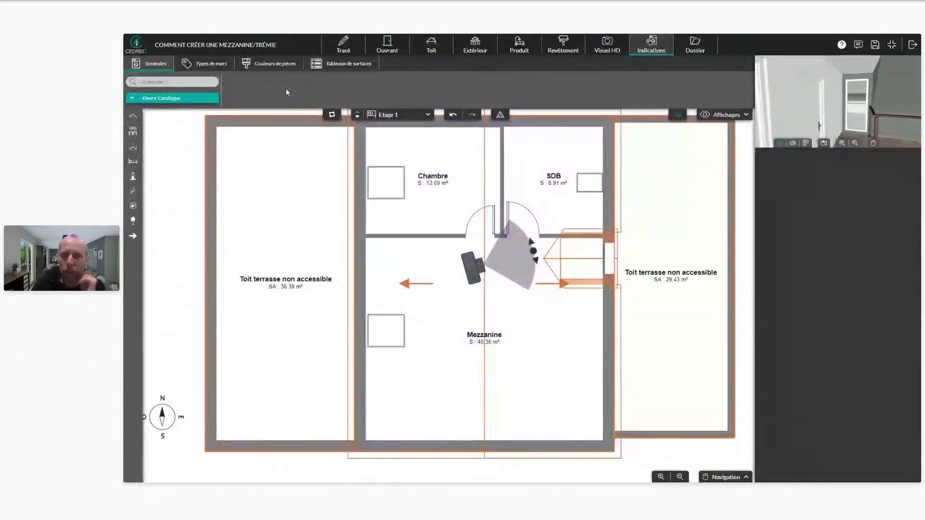
{"action": "left_click", "coordinate": [344, 63]}
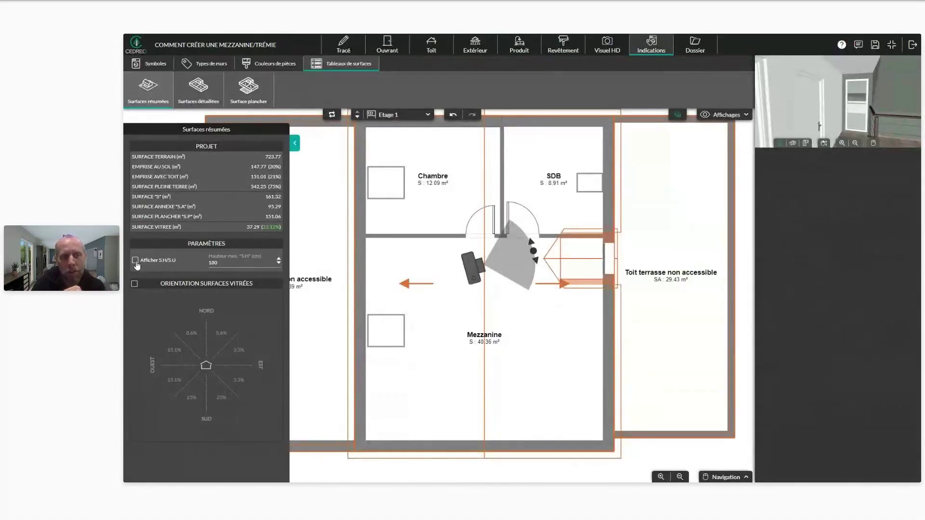
{"action": "left_click", "coordinate": [136, 261]}
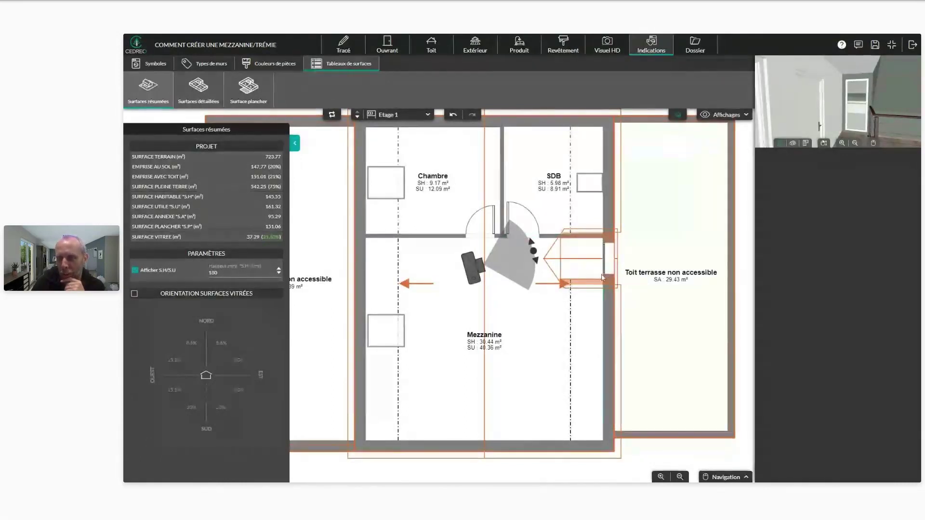
Pull the 3D camera back inside the Mezzanine and shift the Mezzanine area label slightly upward on the plan.
{"action": "left_click", "coordinate": [853, 144]}
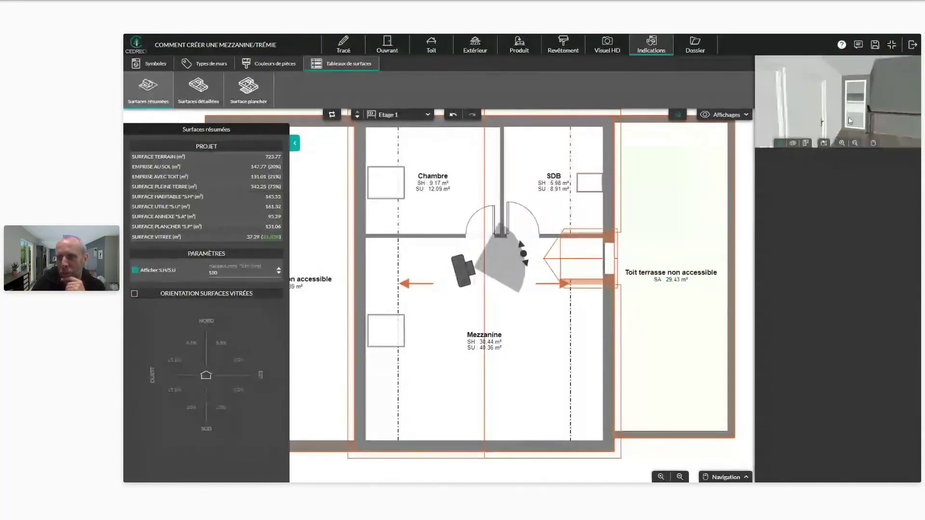
{"action": "left_click", "coordinate": [852, 143]}
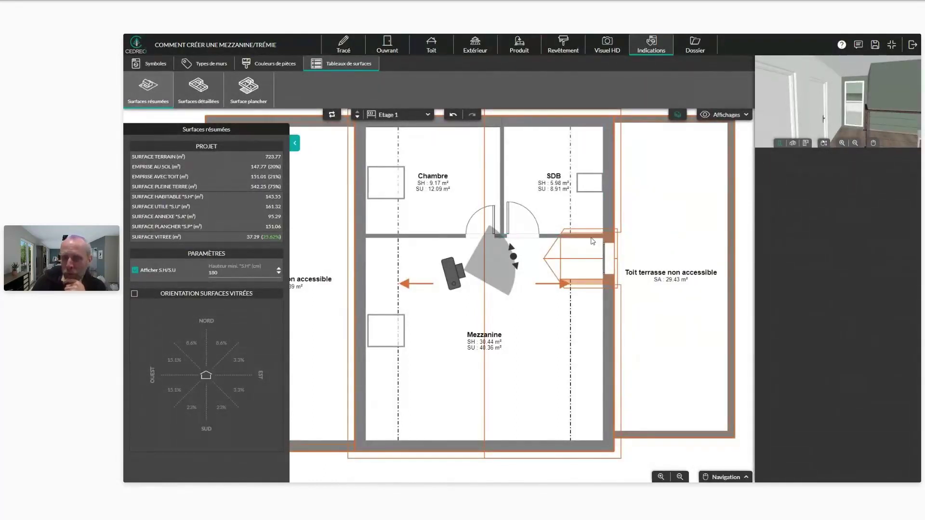
{"action": "scroll", "coordinate": [580, 285], "scroll_direction": "up", "scroll_amount": 3}
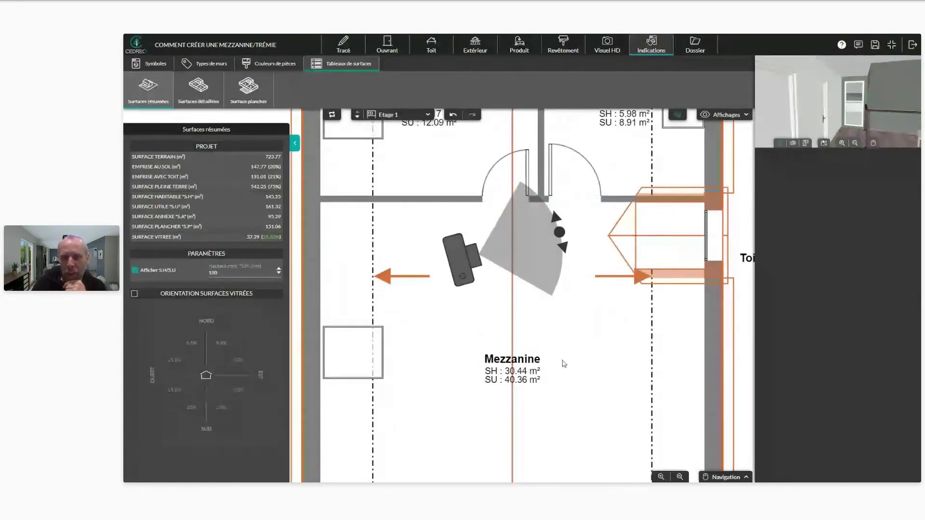
{"action": "left_click_drag", "start_coordinate": [523, 369], "coordinate": [525, 350]}
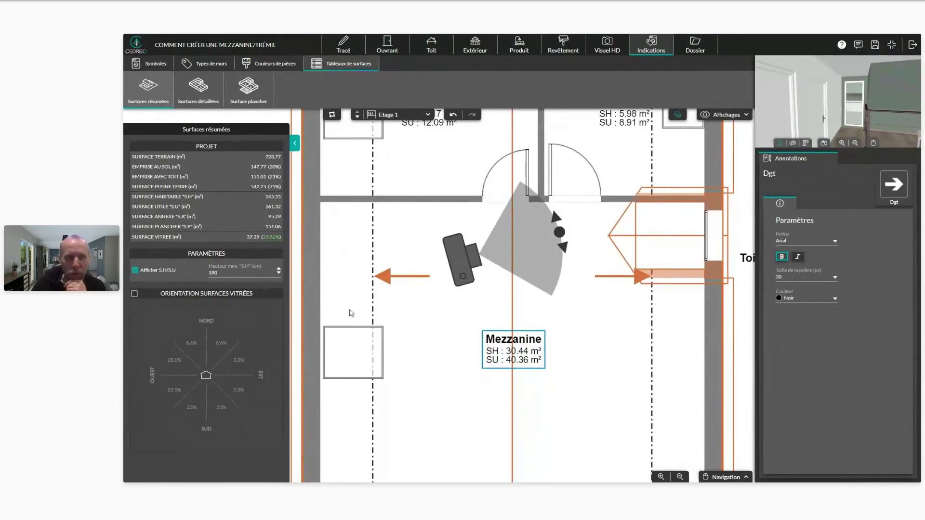
Hide the S.H/S.U areas and show them again to compare the room surfaces on the plan.
{"action": "left_click", "coordinate": [136, 272]}
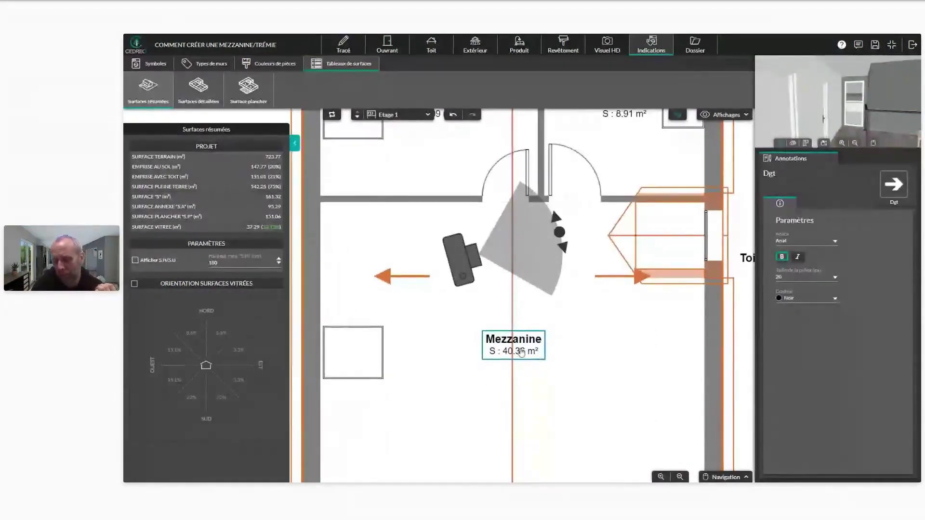
{"action": "left_click", "coordinate": [172, 263]}
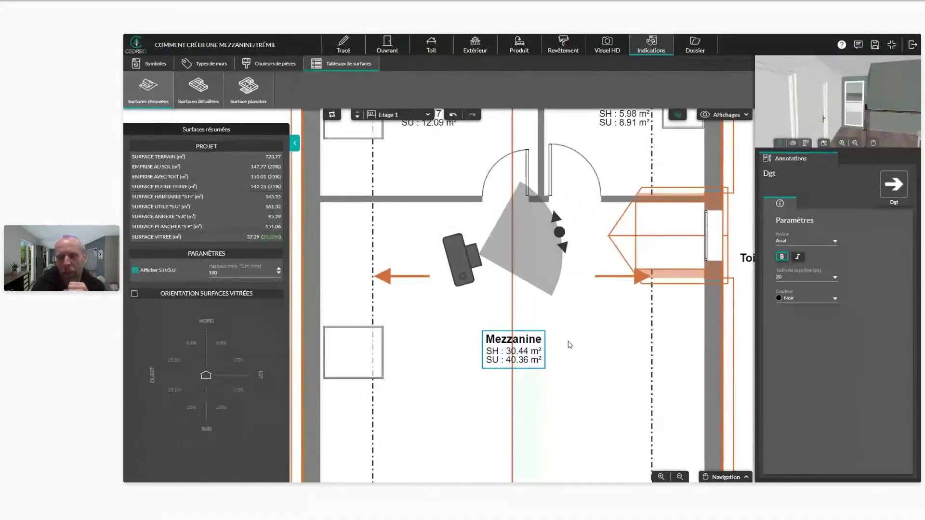
{"action": "scroll", "coordinate": [573, 346], "scroll_direction": "down", "scroll_amount": 3}
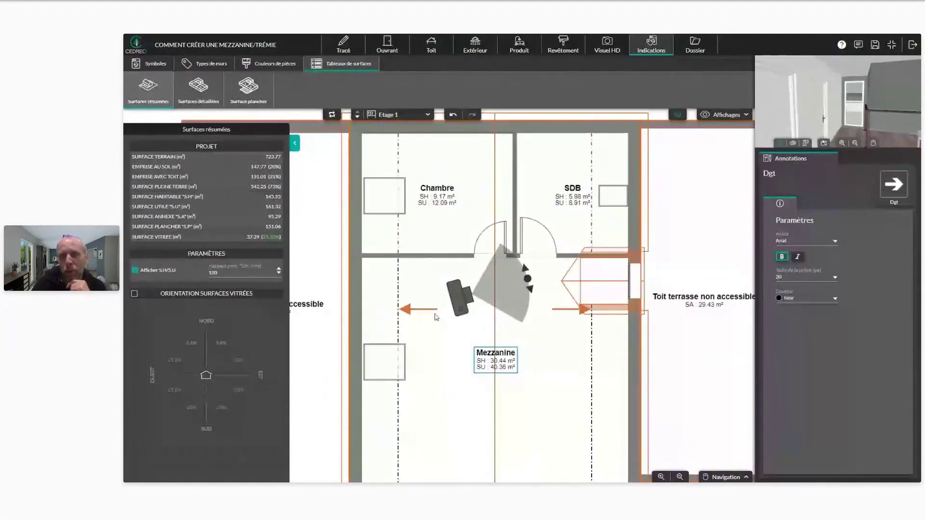
Draw two 7 cm partitions enclosing a room of about 1.38 by 1.72 m in the Mezzanine's southeast corner.
{"action": "left_click", "coordinate": [343, 44]}
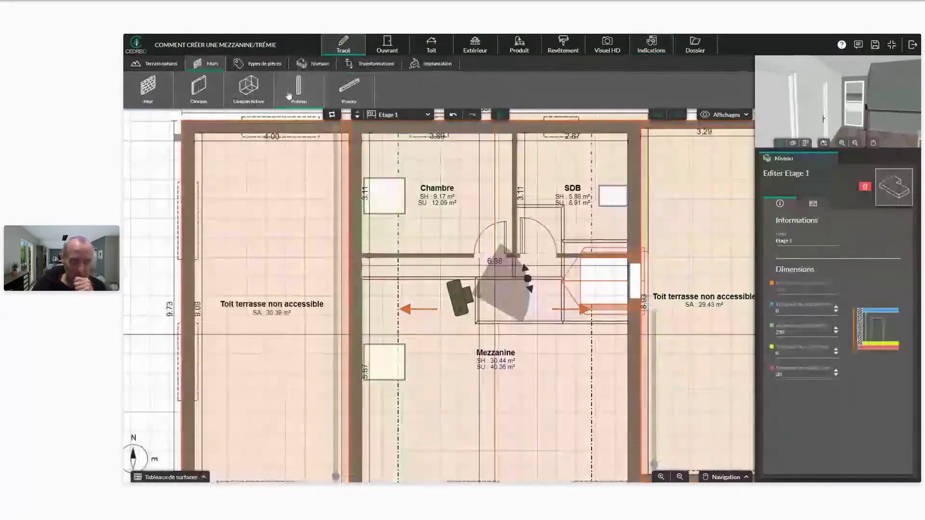
{"action": "left_click", "coordinate": [199, 88]}
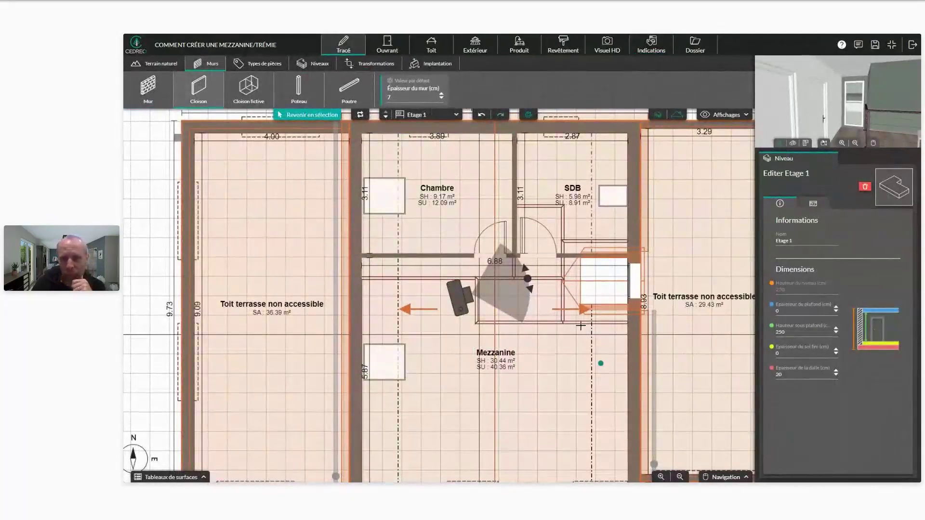
{"action": "scroll", "coordinate": [579, 328], "scroll_direction": "down", "scroll_amount": 3}
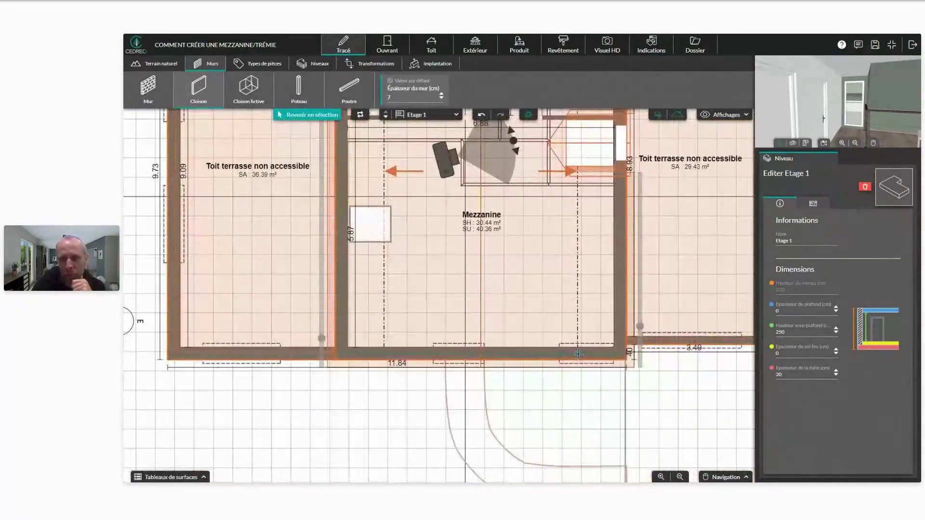
{"action": "left_click", "coordinate": [560, 353]}
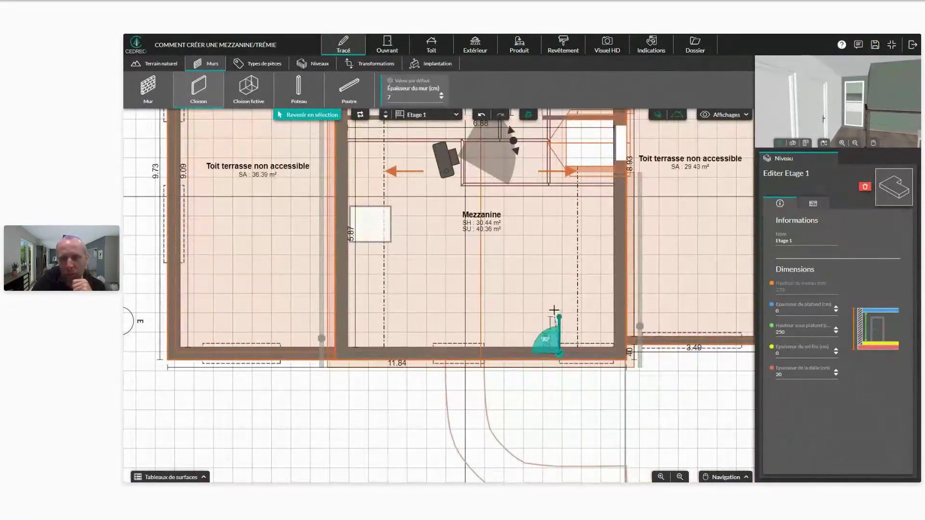
{"action": "left_click", "coordinate": [559, 279]}
{"action": "left_click", "coordinate": [616, 279]}
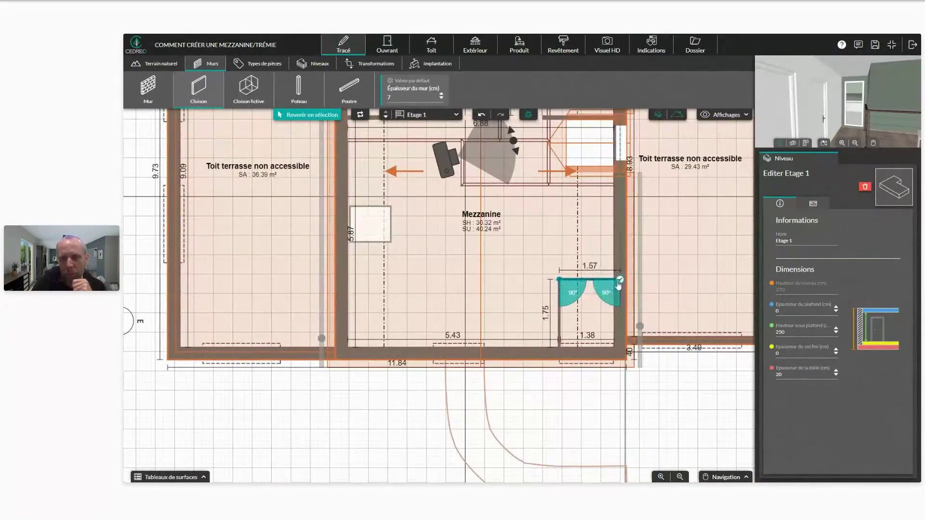
Assign the Combles perdus room type to the small corner room and change it to Gaine technique (GT).
{"action": "left_click", "coordinate": [281, 68]}
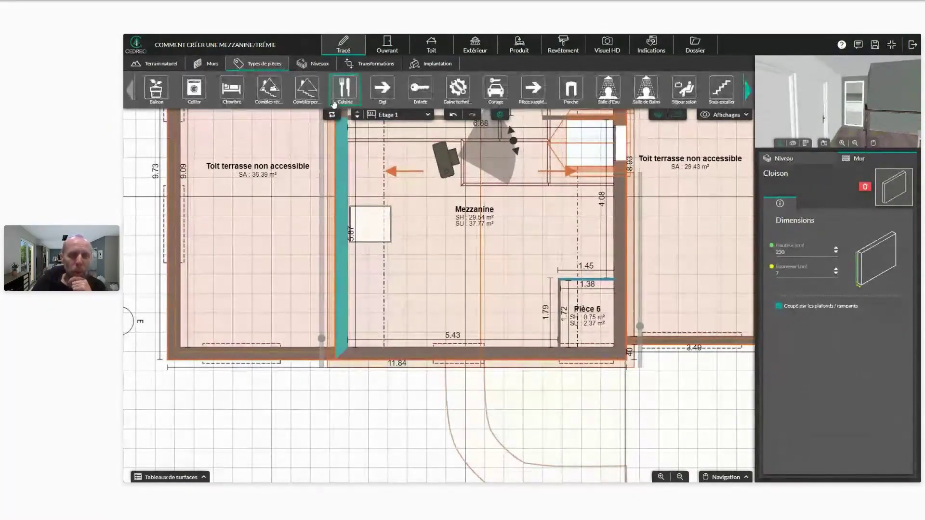
{"action": "left_click", "coordinate": [597, 314]}
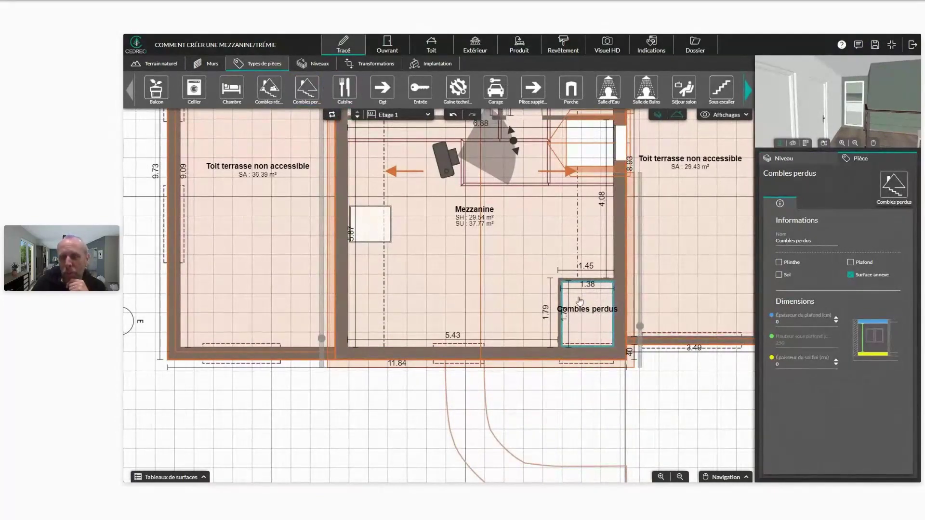
{"action": "scroll", "coordinate": [579, 301], "scroll_direction": "up", "scroll_amount": 4}
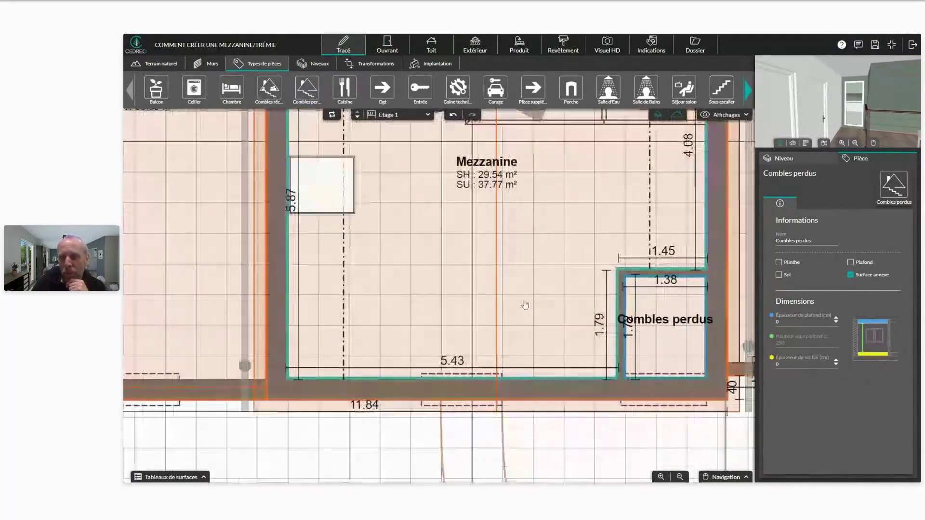
{"action": "right_click_drag", "start_coordinate": [525, 305], "coordinate": [506, 298]}
{"action": "scroll", "coordinate": [506, 297], "scroll_direction": "up", "scroll_amount": 1}
{"action": "scroll", "coordinate": [631, 302], "scroll_direction": "down", "scroll_amount": 1}
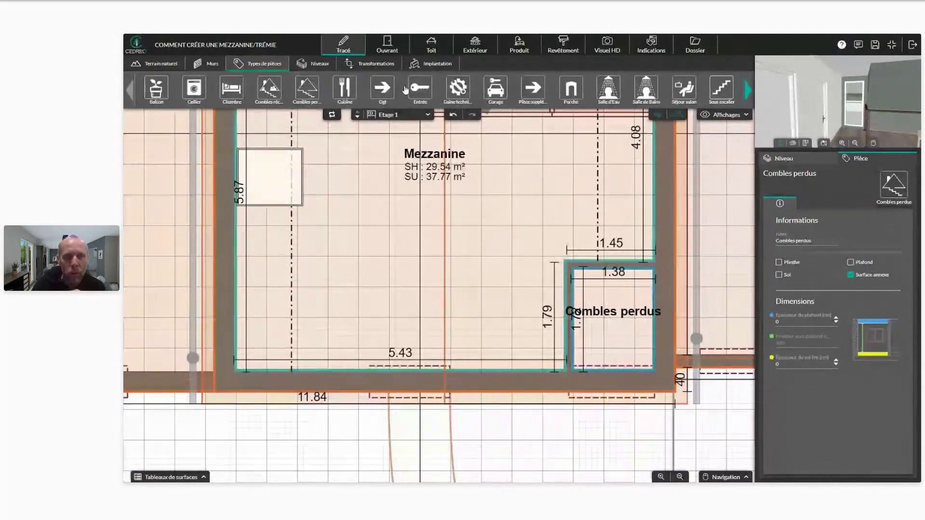
{"action": "left_click", "coordinate": [461, 92]}
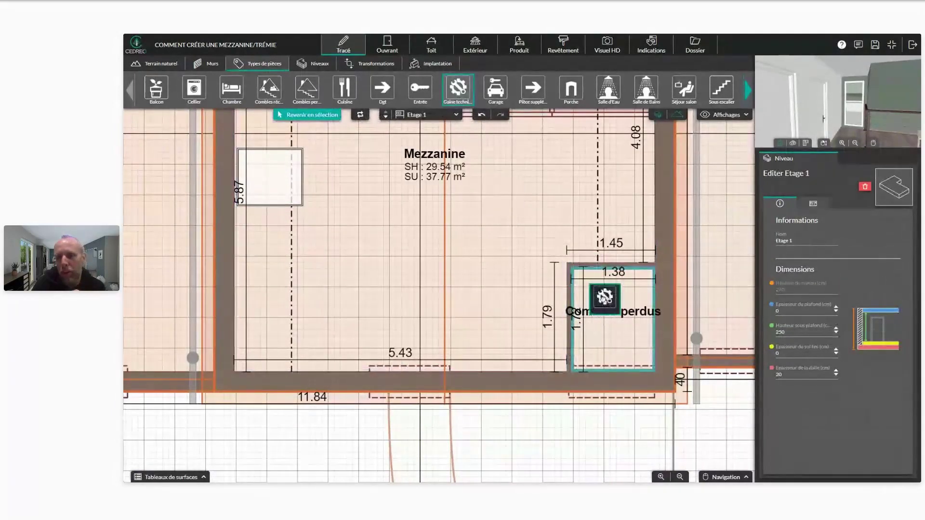
{"action": "left_click", "coordinate": [622, 316]}
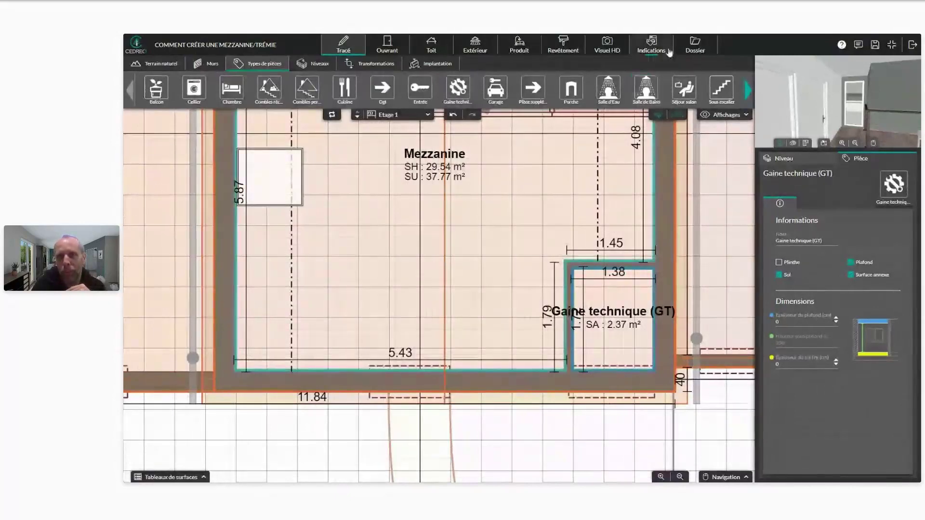
Delete the two partitions enclosing the Gaine technique (GT) room.
{"action": "left_click", "coordinate": [621, 271]}
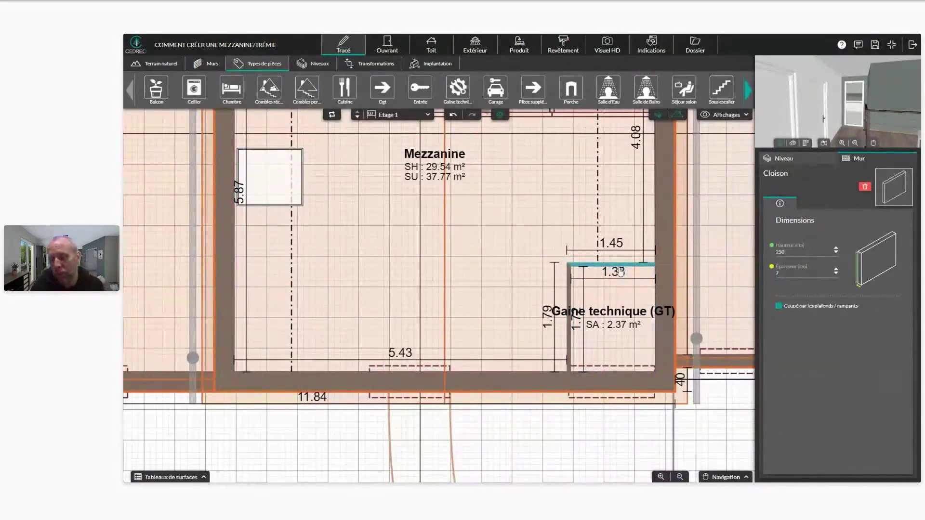
{"action": "key", "text": "Delete"}
{"action": "left_click", "coordinate": [569, 289]}
{"action": "key", "text": "Delete"}
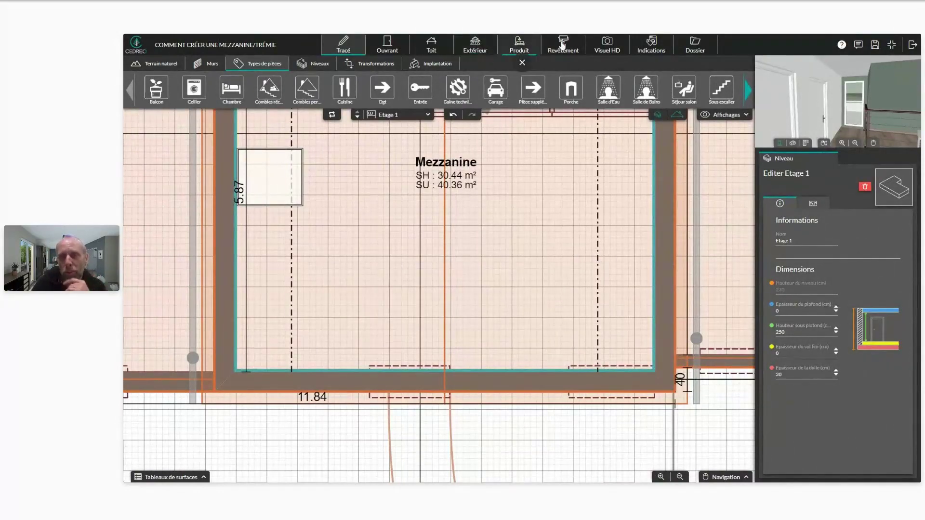
Display the project's summarised surface table and turn off the S.H/S.U areas.
{"action": "left_click", "coordinate": [648, 48]}
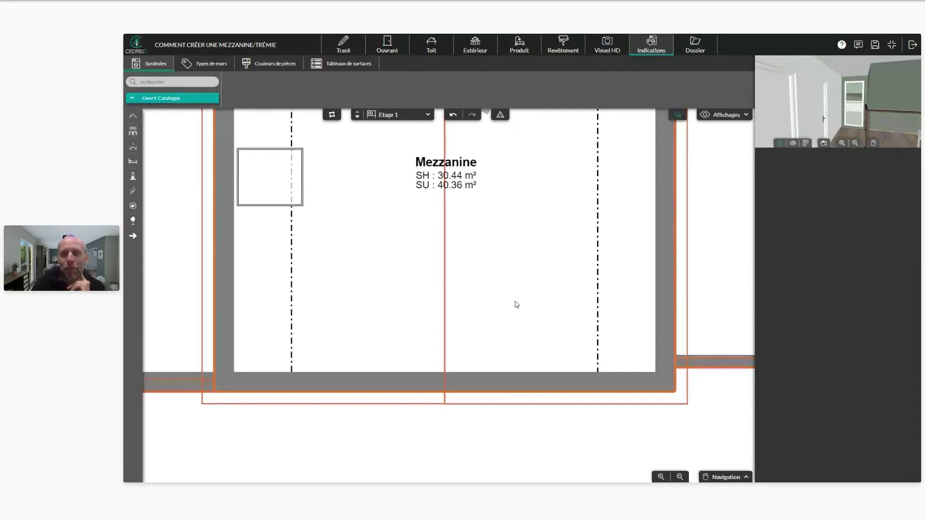
{"action": "left_click", "coordinate": [355, 66]}
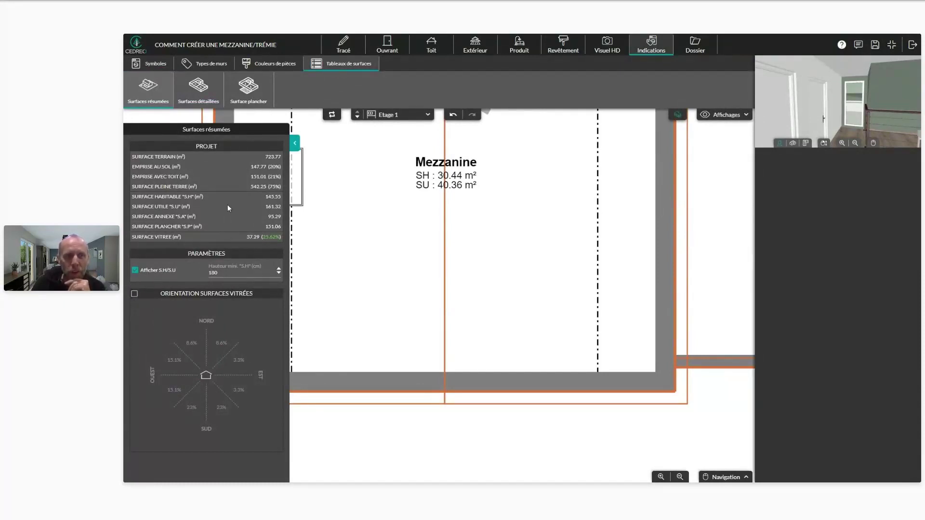
{"action": "left_click", "coordinate": [136, 273]}
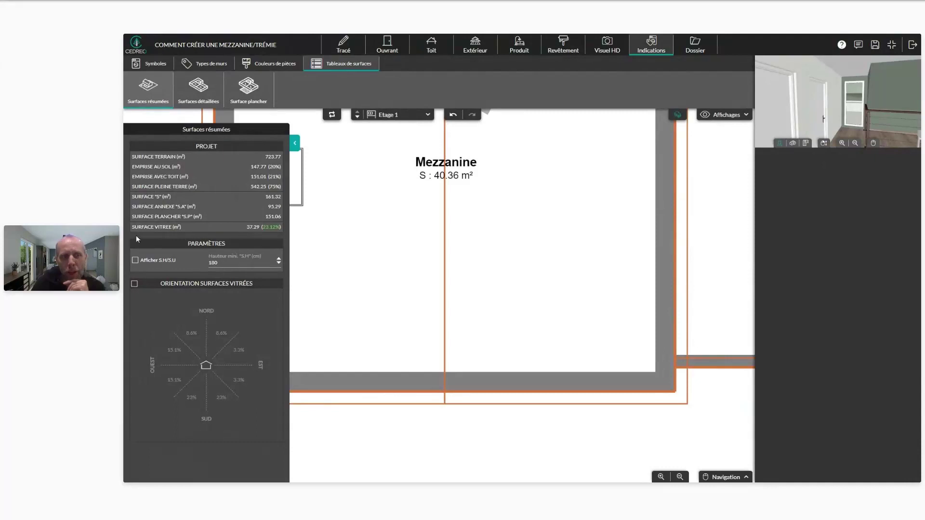
Turn the S.H/S.U areas back on in the summarised surface table and leave full-screen mode.
{"action": "left_click", "coordinate": [135, 260]}
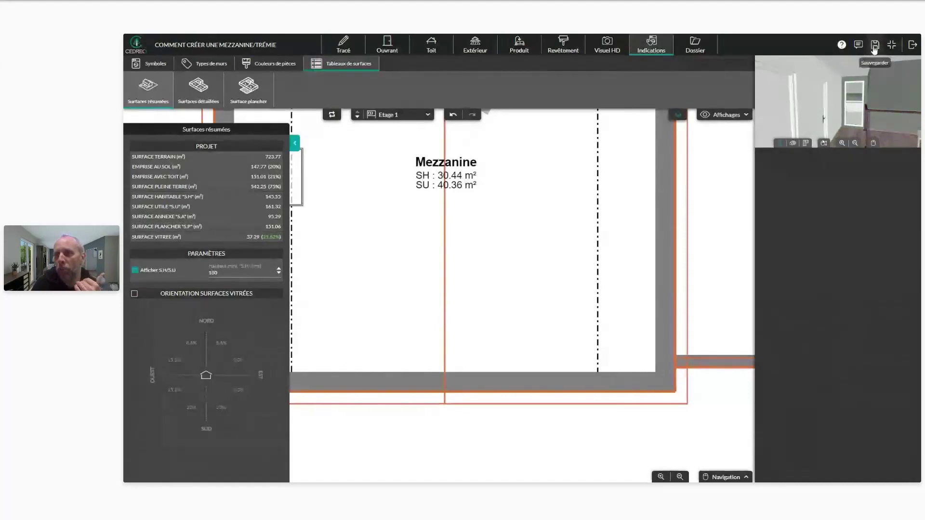
{"action": "left_click", "coordinate": [892, 44]}
Switch to the project sheet and review its surface tables for the project, RDC and Etage 1.
{"action": "left_click", "coordinate": [381, 42]}
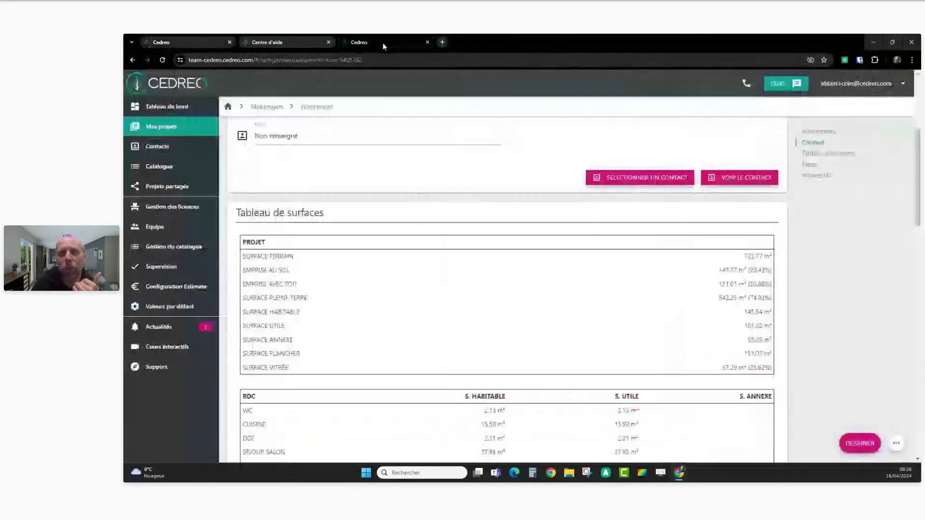
{"action": "scroll", "coordinate": [516, 287], "scroll_direction": "down", "scroll_amount": 5}
{"action": "scroll", "coordinate": [516, 287], "scroll_direction": "down", "scroll_amount": 3}
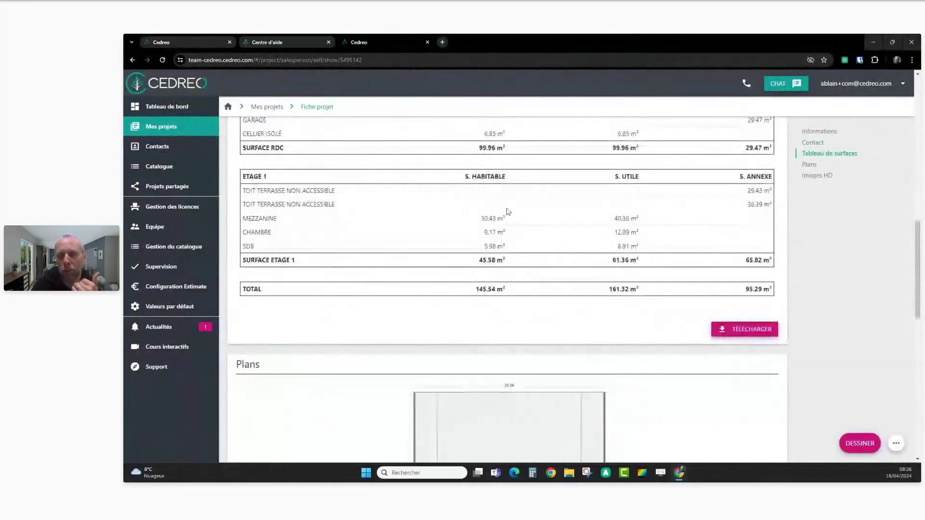
{"action": "scroll", "coordinate": [521, 222], "scroll_direction": "up", "scroll_amount": 3}
{"action": "scroll", "coordinate": [531, 235], "scroll_direction": "down", "scroll_amount": 1}
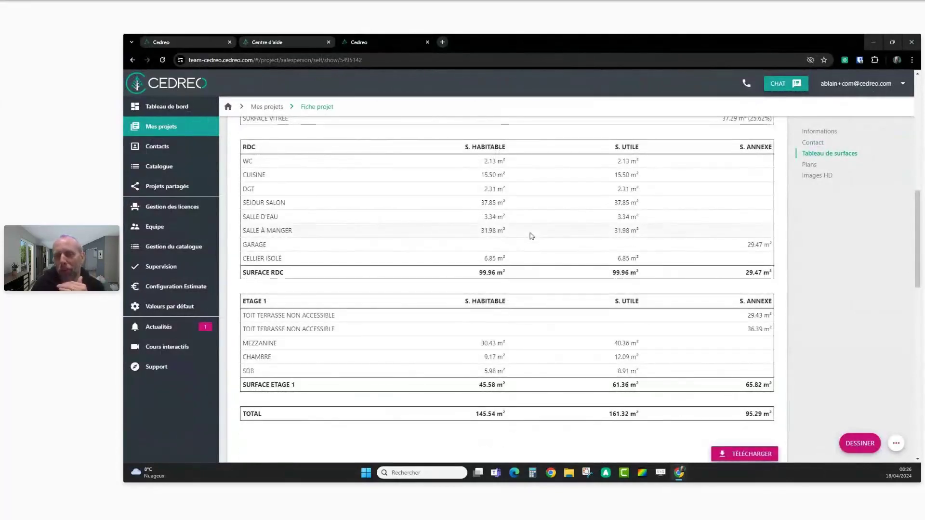
{"action": "scroll", "coordinate": [687, 341], "scroll_direction": "down", "scroll_amount": 2}
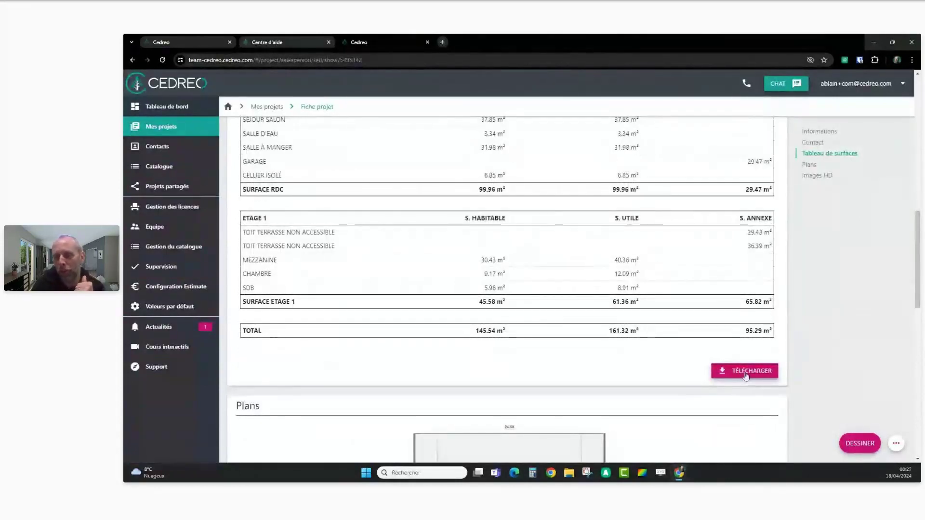
{"action": "scroll", "coordinate": [728, 356], "scroll_direction": "up", "scroll_amount": 3}
{"action": "scroll", "coordinate": [727, 358], "scroll_direction": "down", "scroll_amount": 1}
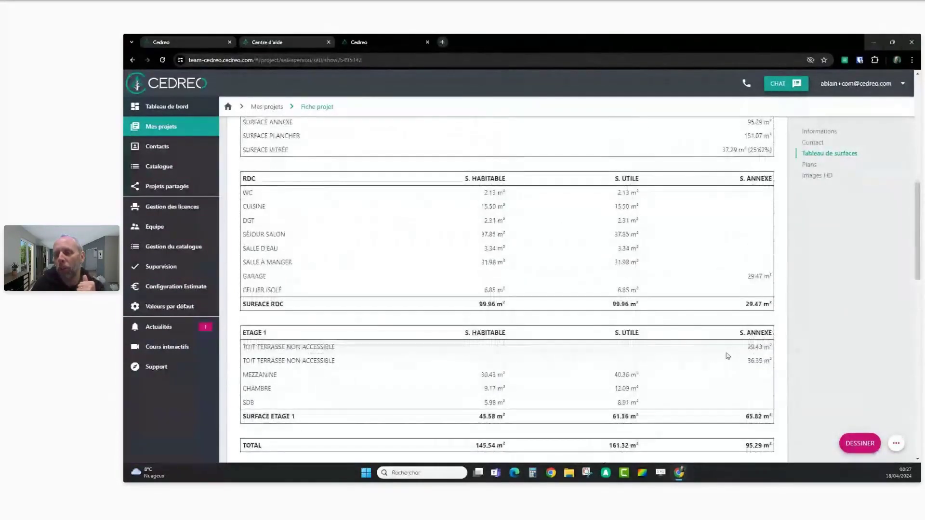
{"action": "scroll", "coordinate": [726, 359], "scroll_direction": "down", "scroll_amount": 1}
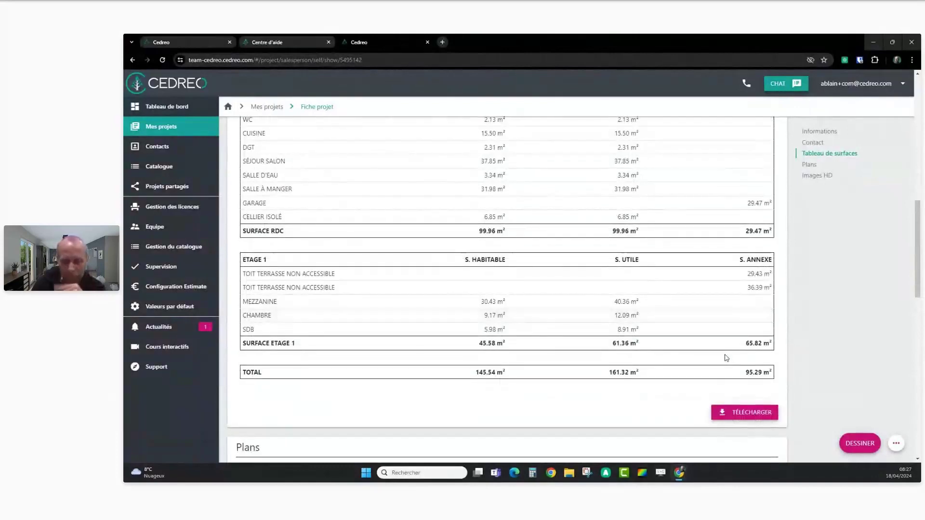
{"action": "scroll", "coordinate": [721, 360], "scroll_direction": "up", "scroll_amount": 1}
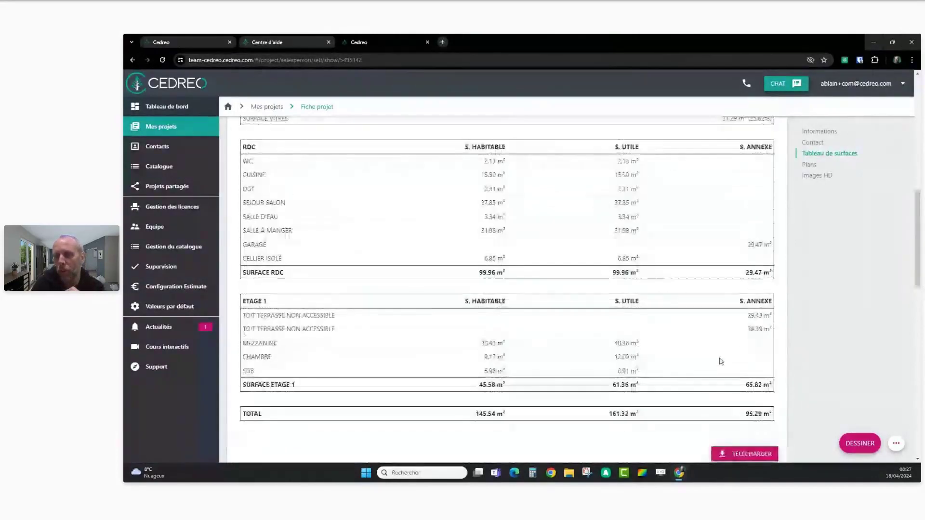
{"action": "scroll", "coordinate": [721, 362], "scroll_direction": "up", "scroll_amount": 1}
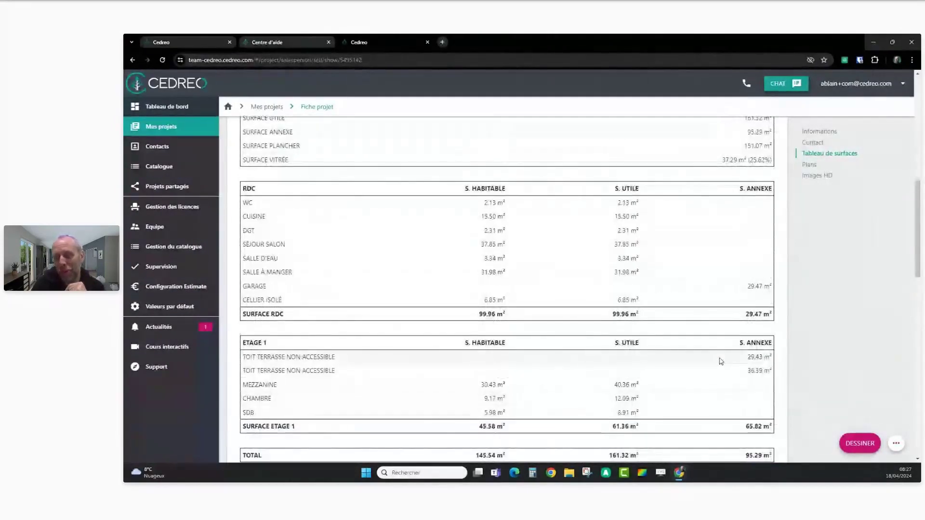
{"action": "scroll", "coordinate": [721, 361], "scroll_direction": "up", "scroll_amount": 3}
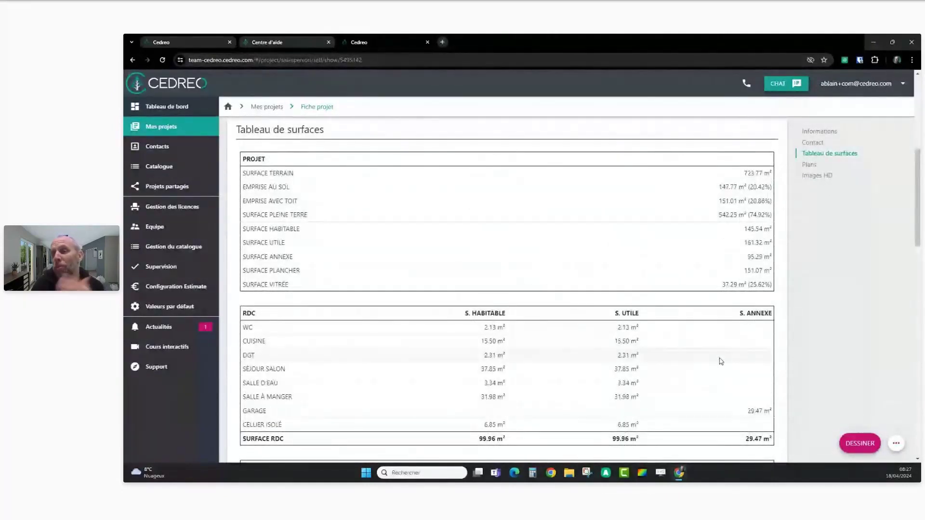
{"action": "scroll", "coordinate": [720, 359], "scroll_direction": "up", "scroll_amount": 1}
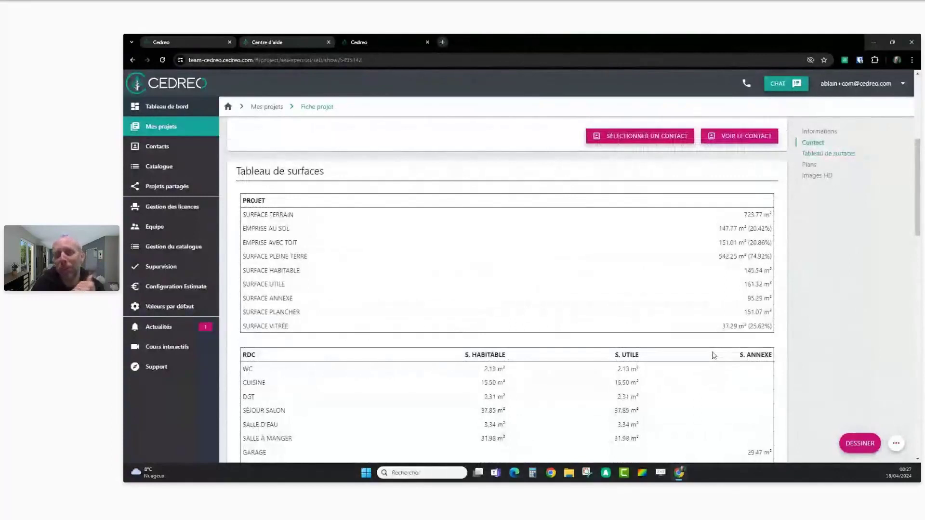
{"action": "scroll", "coordinate": [689, 332], "scroll_direction": "down", "scroll_amount": 1}
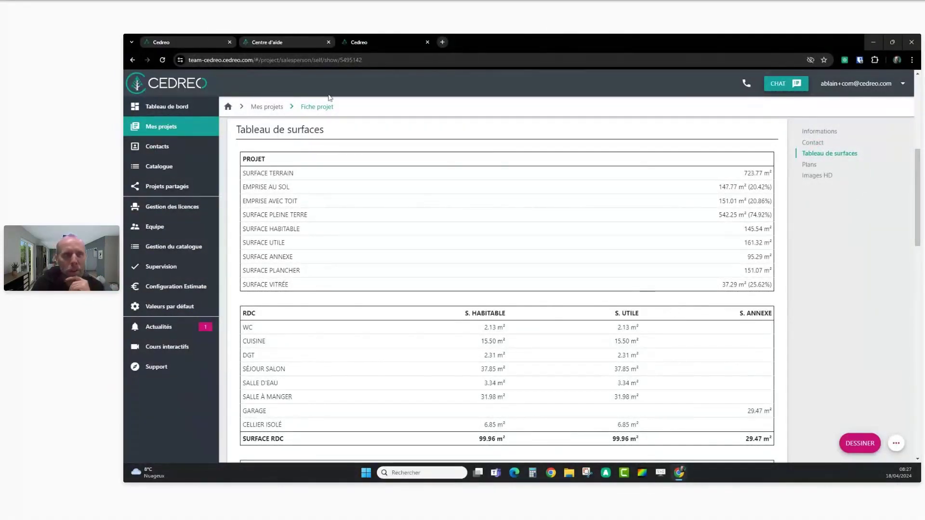
Return to the plan editor, include the glazed surface orientation (Orientation surfaces vitrées) and save the project.
{"action": "left_click", "coordinate": [196, 40]}
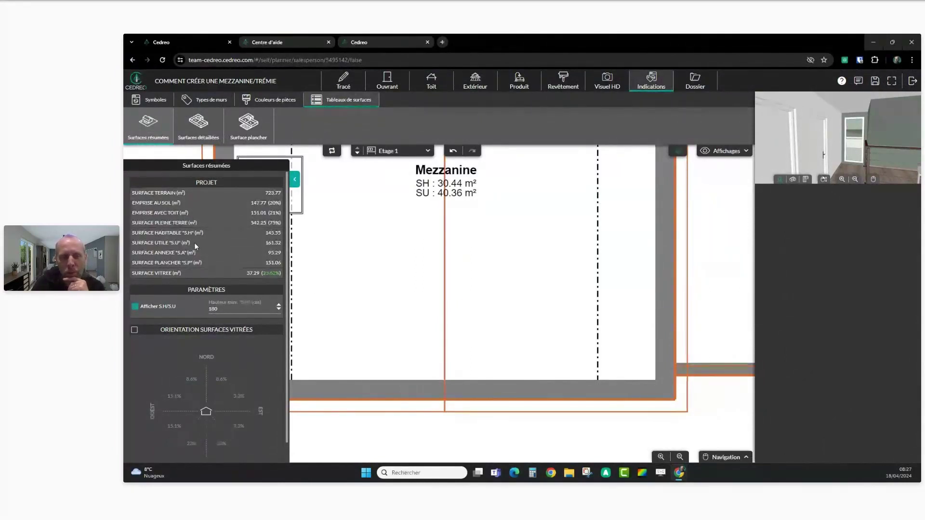
{"action": "left_click", "coordinate": [135, 331]}
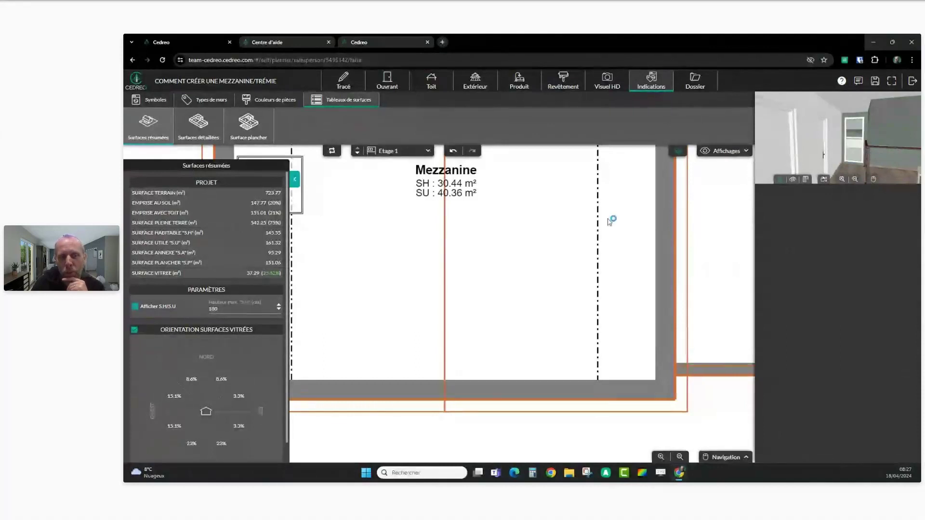
{"action": "left_click", "coordinate": [874, 86]}
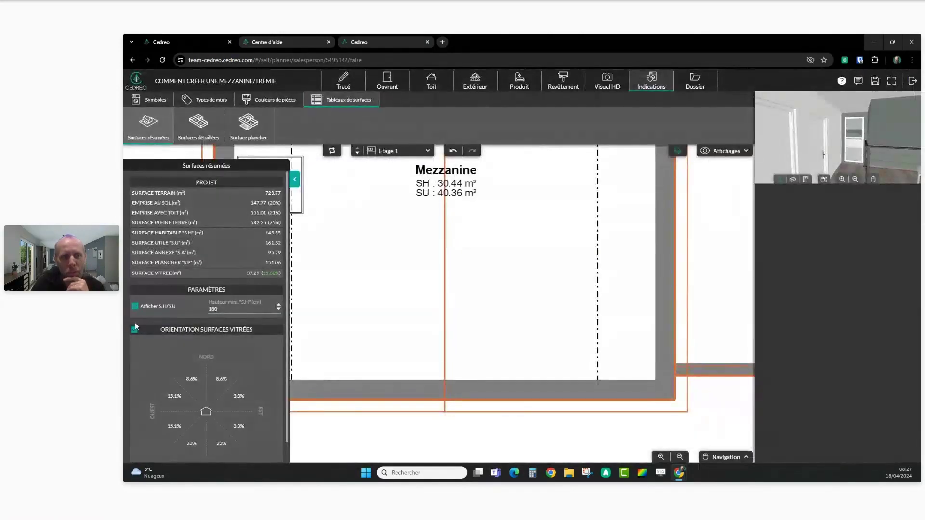
Switch to the project sheet and examine the glazed surface orientation diagram below the updated surface tables.
{"action": "left_click", "coordinate": [371, 43]}
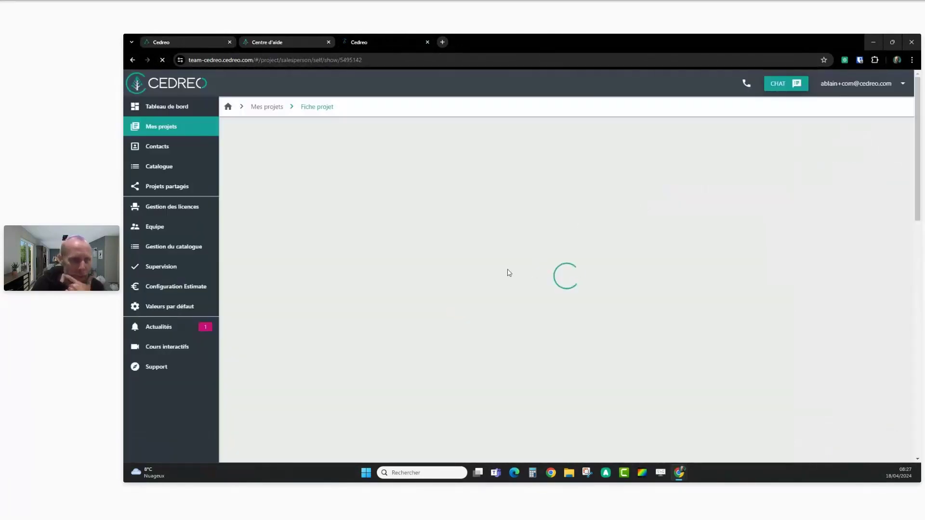
{"action": "scroll", "coordinate": [360, 296], "scroll_direction": "down", "scroll_amount": 9}
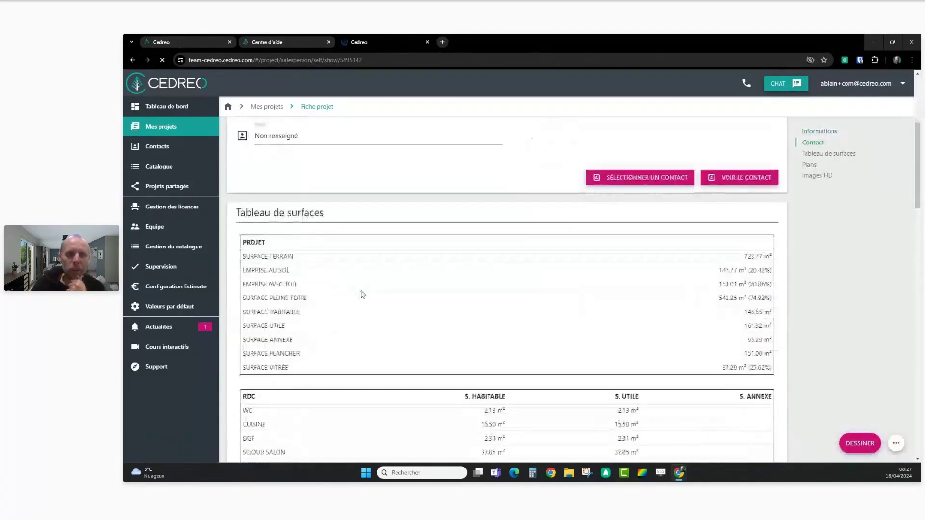
{"action": "scroll", "coordinate": [366, 282], "scroll_direction": "up", "scroll_amount": 2}
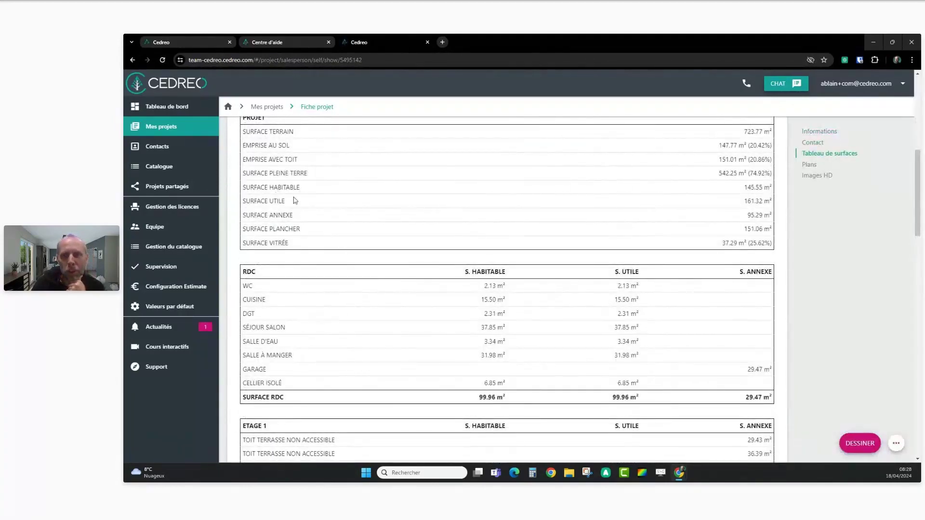
{"action": "scroll", "coordinate": [516, 303], "scroll_direction": "down", "scroll_amount": 9}
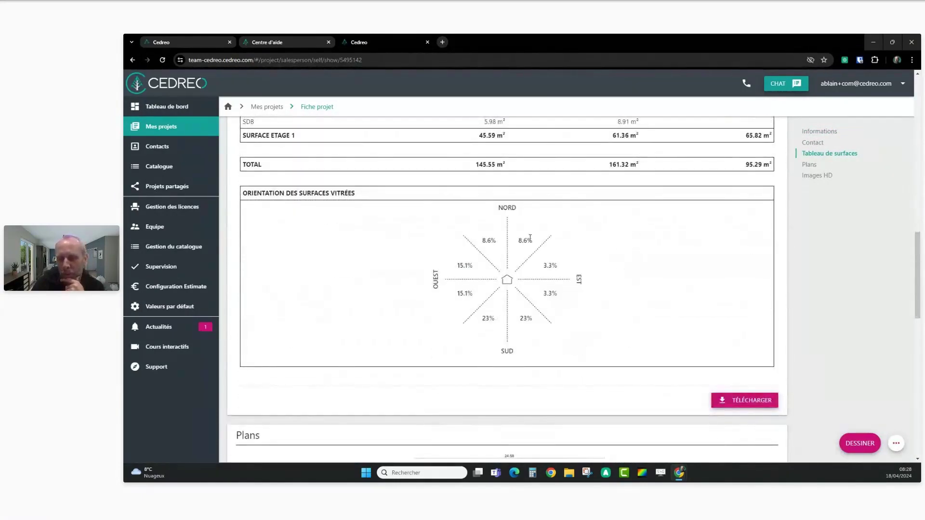
Return to the plan editor and exclude both Toit terrasse non accessible entries from the detailed surface table, keeping the Garage included.
{"action": "left_click", "coordinate": [198, 44]}
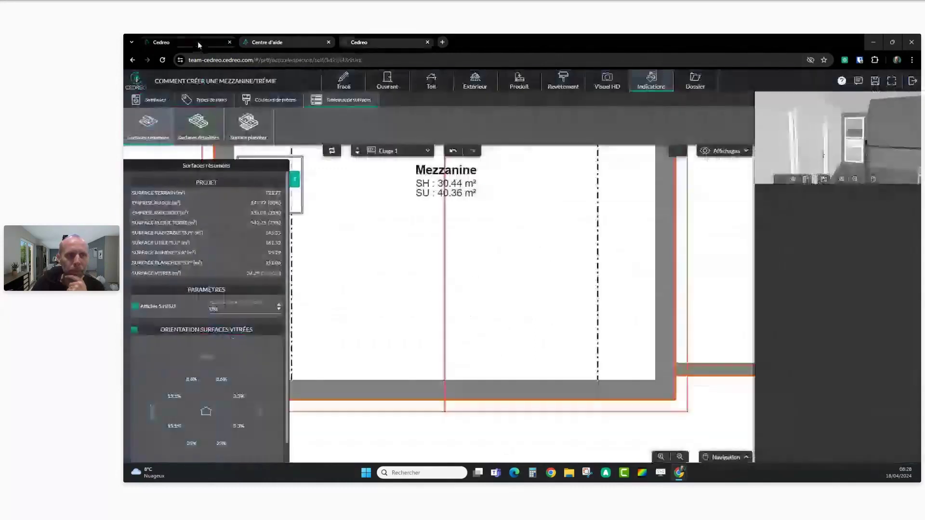
{"action": "left_click", "coordinate": [210, 133]}
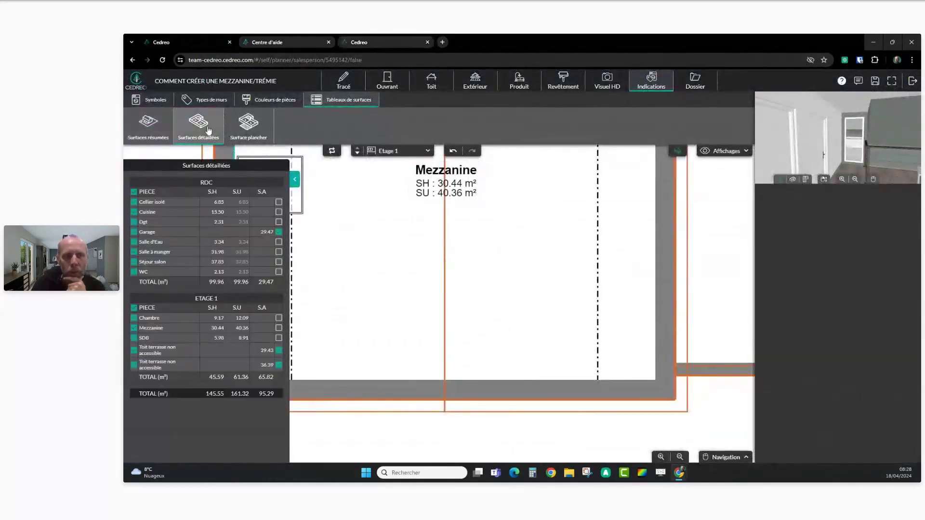
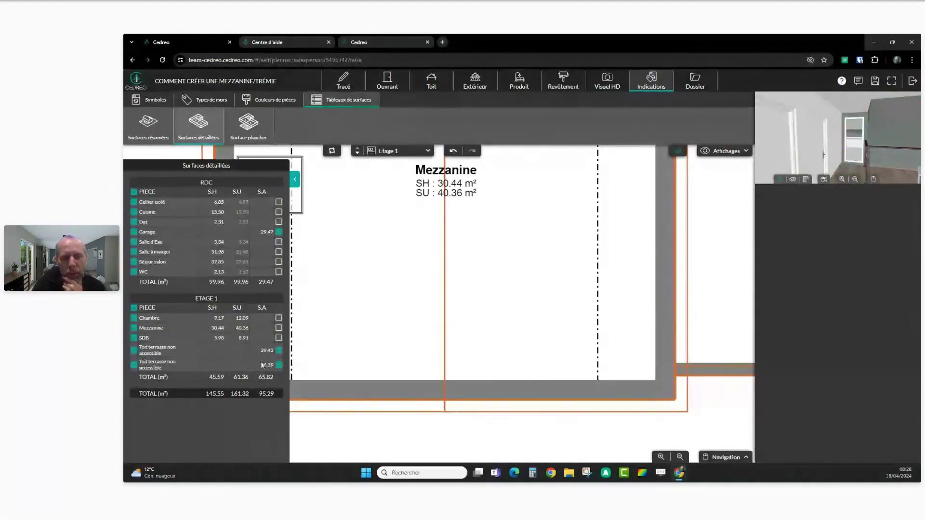
{"action": "left_click", "coordinate": [135, 351]}
{"action": "left_click", "coordinate": [134, 364]}
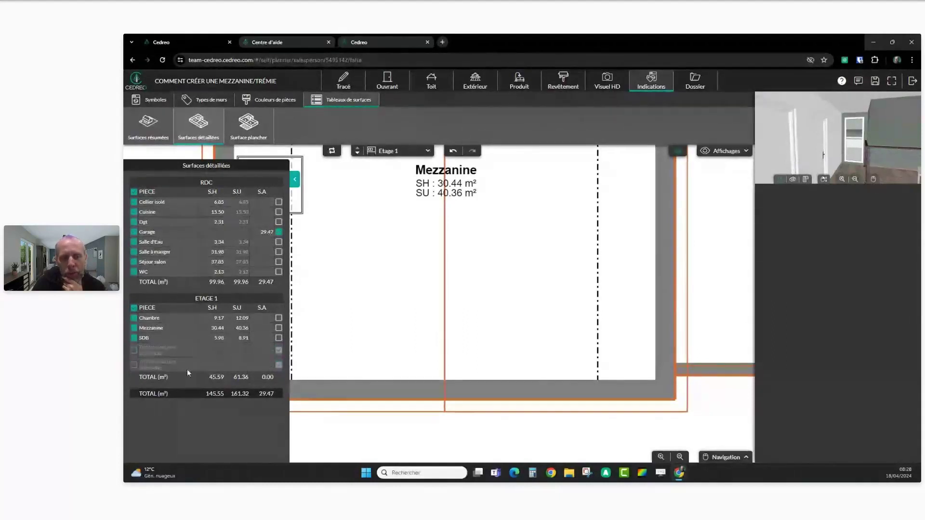
{"action": "left_click", "coordinate": [134, 351]}
{"action": "left_click", "coordinate": [134, 367]}
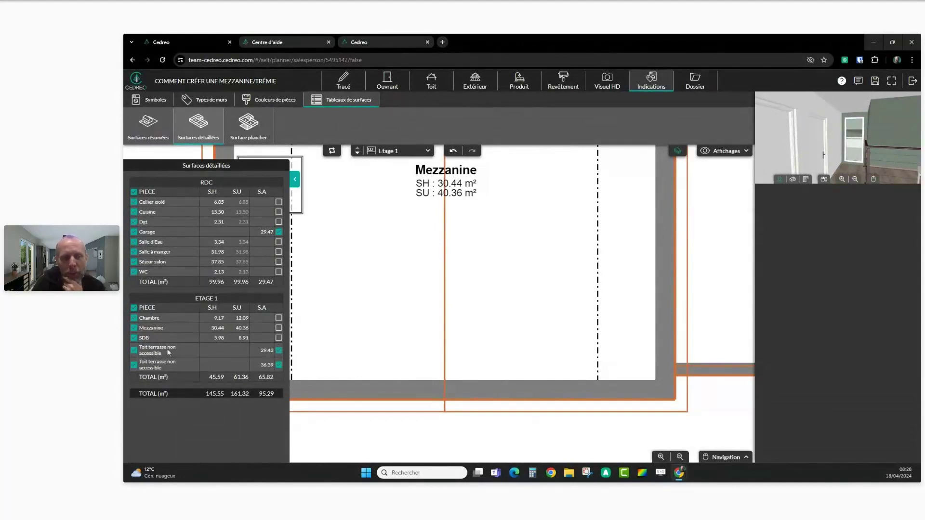
{"action": "left_click", "coordinate": [134, 350]}
{"action": "left_click", "coordinate": [134, 365]}
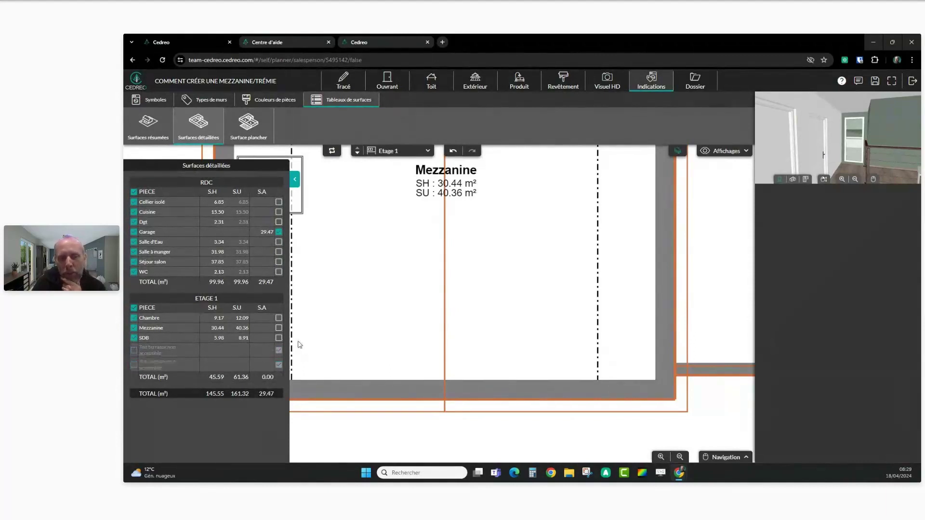
{"action": "left_click", "coordinate": [134, 233]}
{"action": "left_click", "coordinate": [134, 233]}
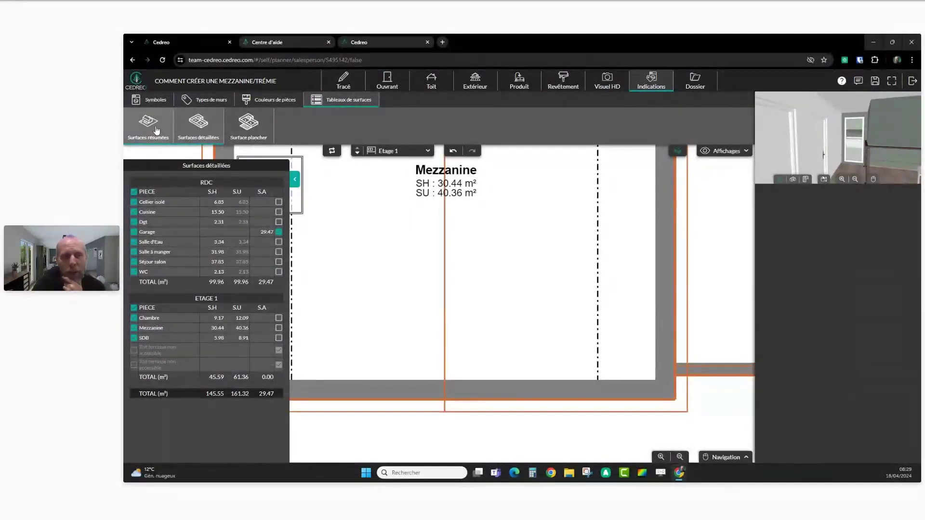
Turn off the S.H/S.U areas to check the detailed surface table without them, and turn them back on.
{"action": "left_click", "coordinate": [168, 137]}
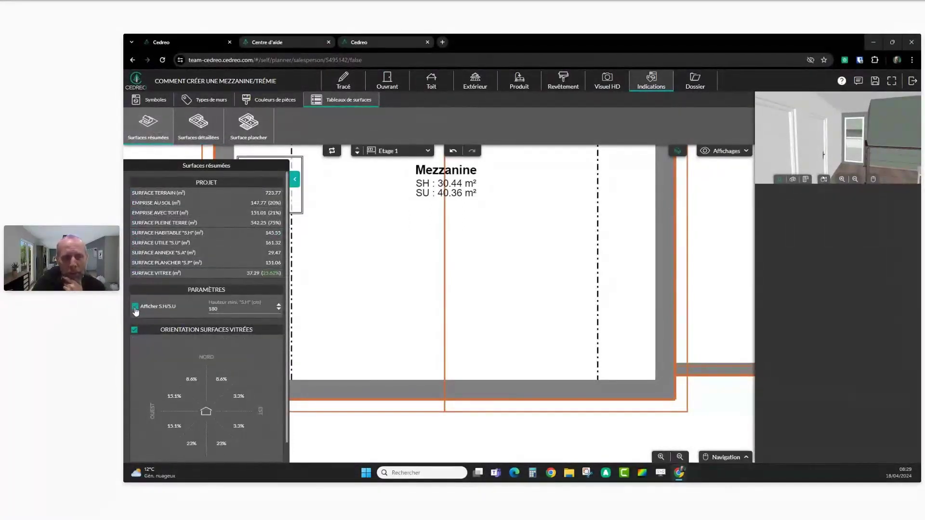
{"action": "left_click", "coordinate": [135, 307]}
{"action": "left_click", "coordinate": [215, 144]}
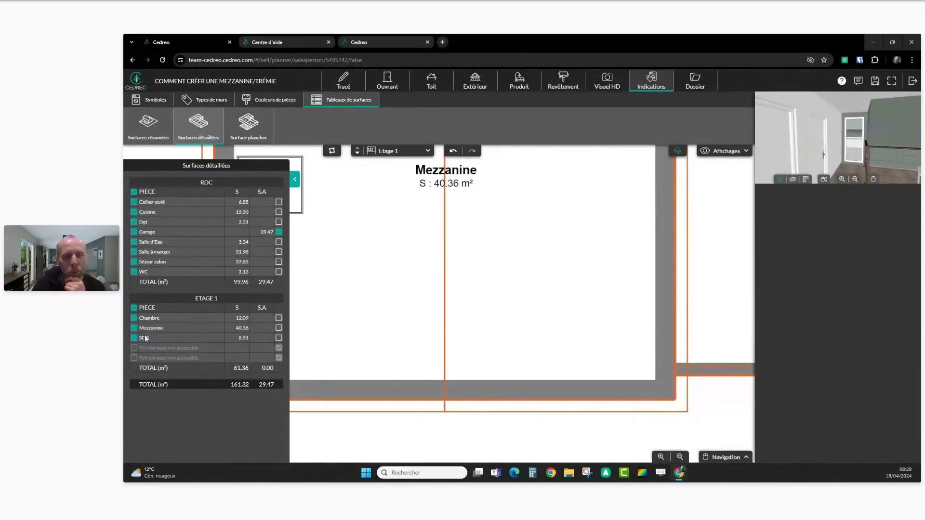
{"action": "left_click", "coordinate": [147, 134]}
{"action": "left_click", "coordinate": [135, 296]}
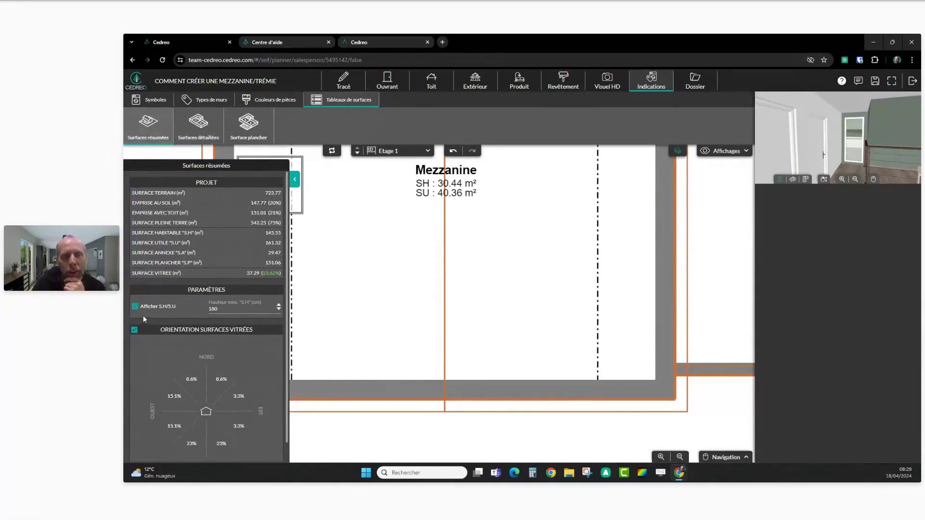
{"action": "left_click", "coordinate": [198, 124]}
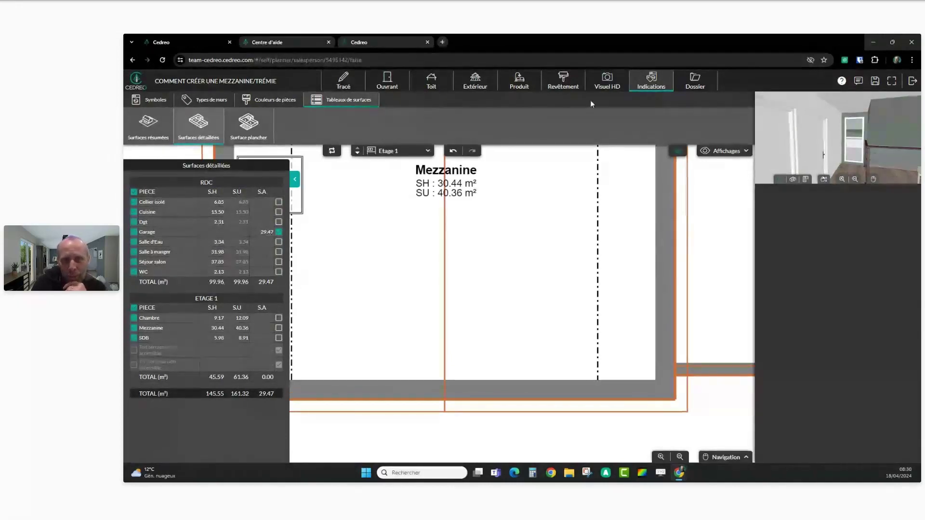
Display the Surface plancher table and inspect the highlighted floor area on the Etage 1 and RDC plans.
{"action": "left_click", "coordinate": [257, 134]}
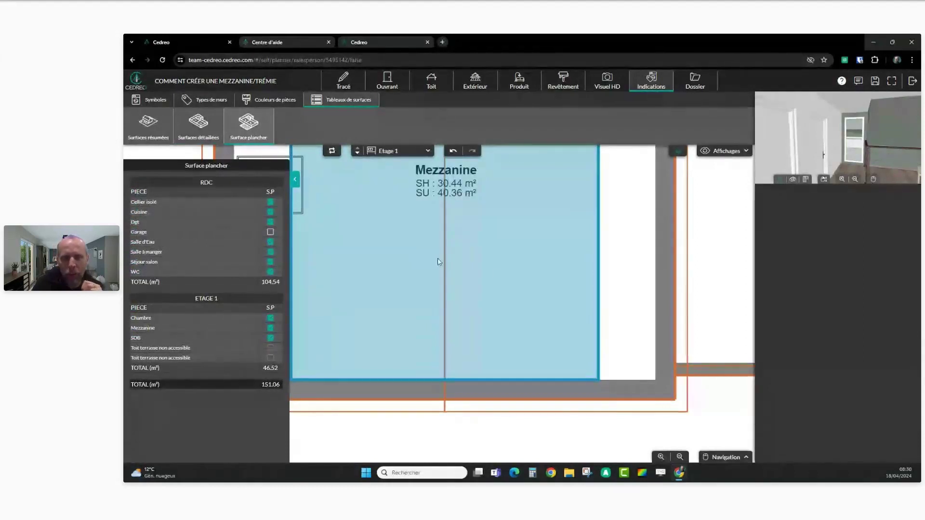
{"action": "scroll", "coordinate": [509, 282], "scroll_direction": "down", "scroll_amount": 2}
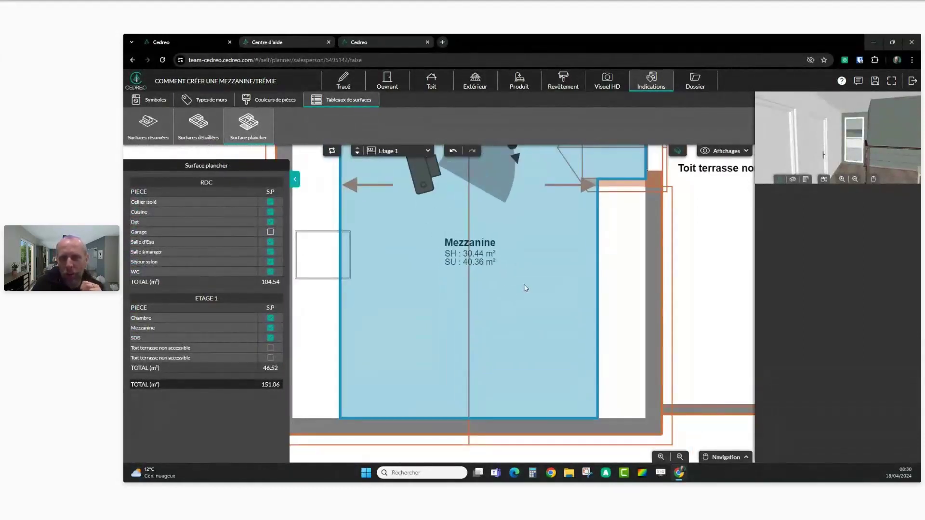
{"action": "left_click_drag", "start_coordinate": [528, 290], "coordinate": [550, 349]}
{"action": "left_click_drag", "start_coordinate": [539, 271], "coordinate": [545, 334]}
{"action": "scroll", "coordinate": [536, 255], "scroll_direction": "down", "scroll_amount": 2}
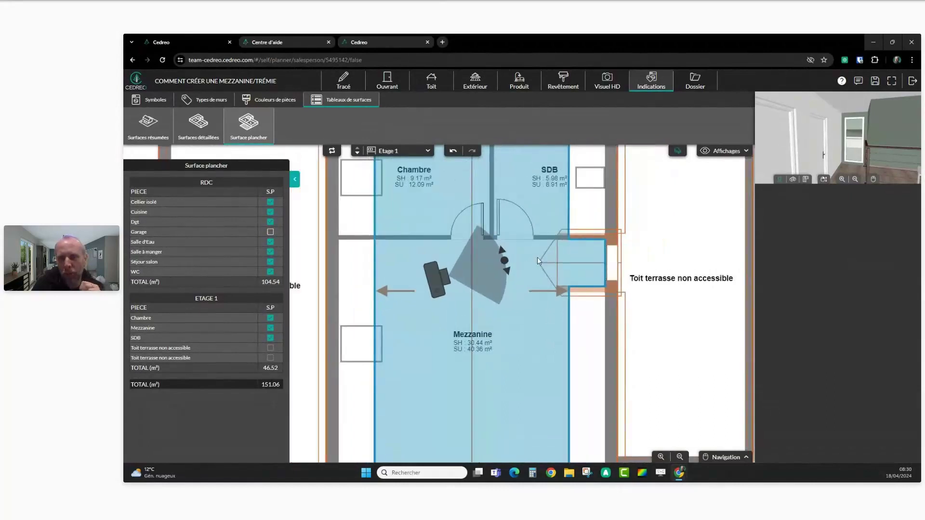
{"action": "left_click_drag", "start_coordinate": [551, 211], "coordinate": [548, 233]}
{"action": "scroll", "coordinate": [548, 233], "scroll_direction": "down", "scroll_amount": 1}
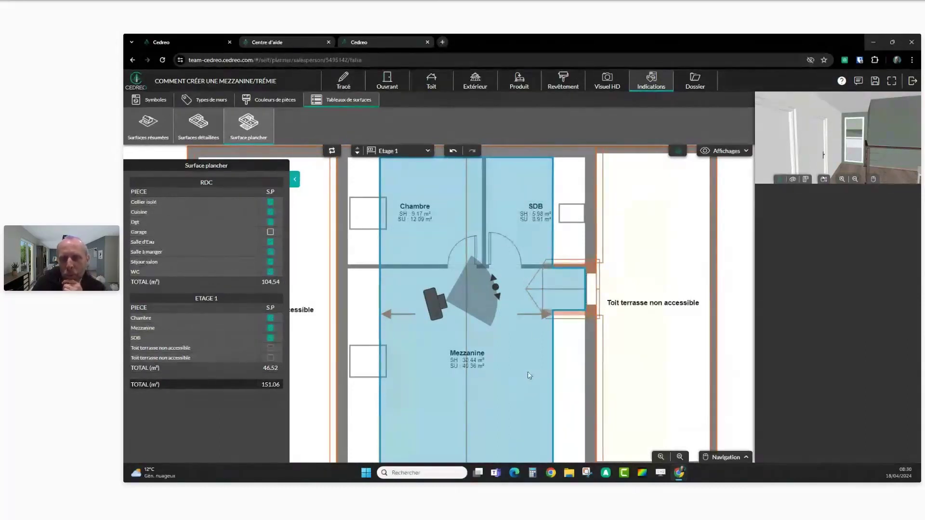
{"action": "left_click", "coordinate": [357, 153]}
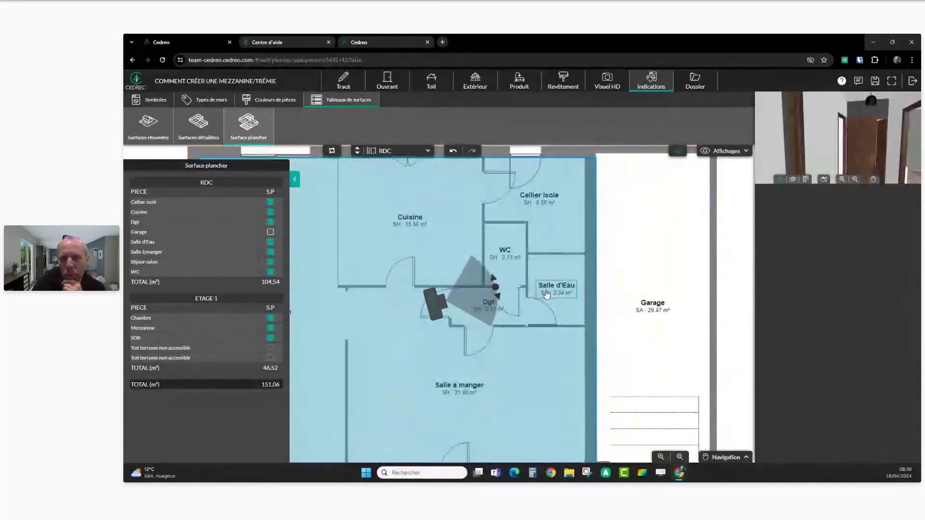
Include the Garage in the Surface plancher table to compare the RDC floor area, exclude it again, and check the highlighted Etage 1 area.
{"action": "scroll", "coordinate": [546, 303], "scroll_direction": "down", "scroll_amount": 2}
{"action": "left_click_drag", "start_coordinate": [501, 321], "coordinate": [628, 310]}
{"action": "scroll", "coordinate": [628, 310], "scroll_direction": "down", "scroll_amount": 1}
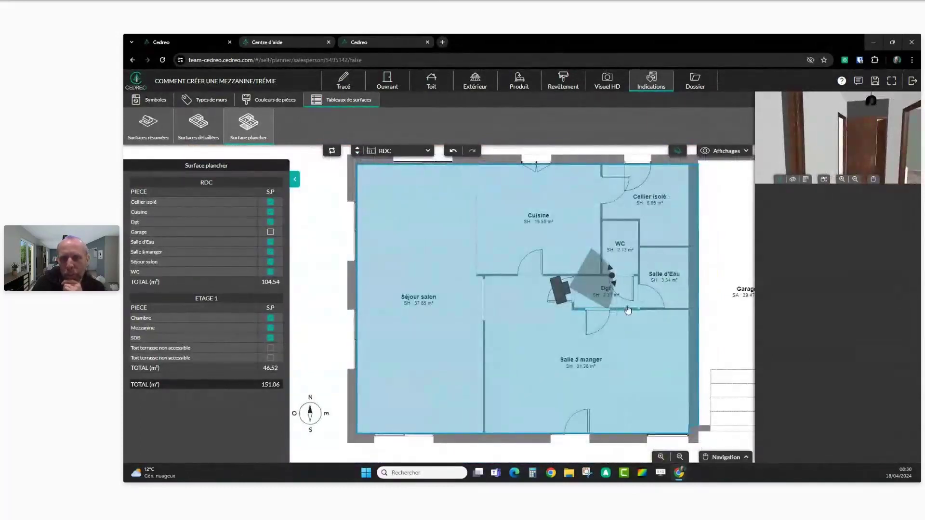
{"action": "scroll", "coordinate": [627, 310], "scroll_direction": "down", "scroll_amount": 1}
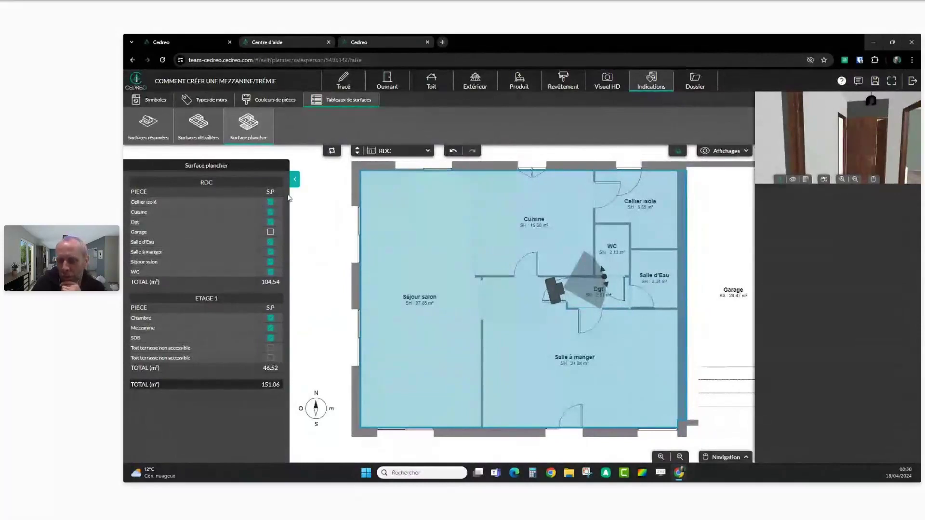
{"action": "left_click", "coordinate": [271, 233]}
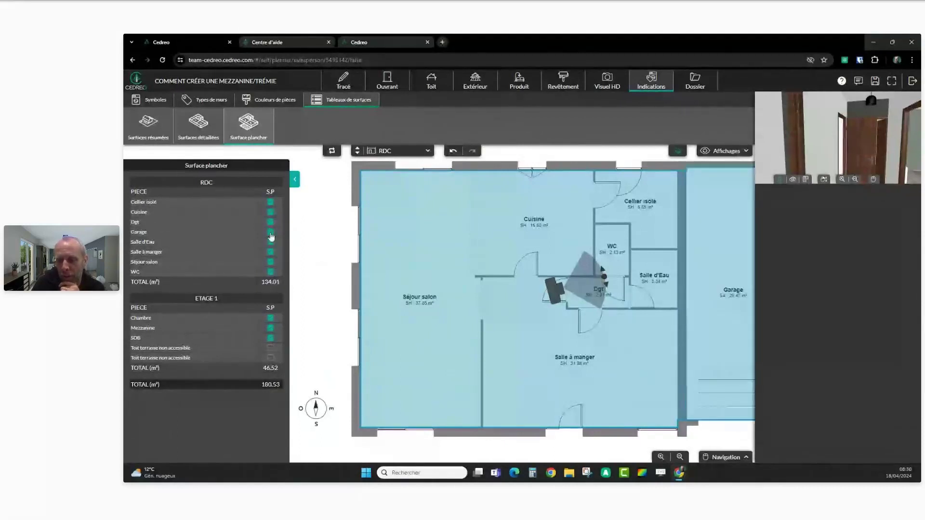
{"action": "left_click", "coordinate": [270, 233]}
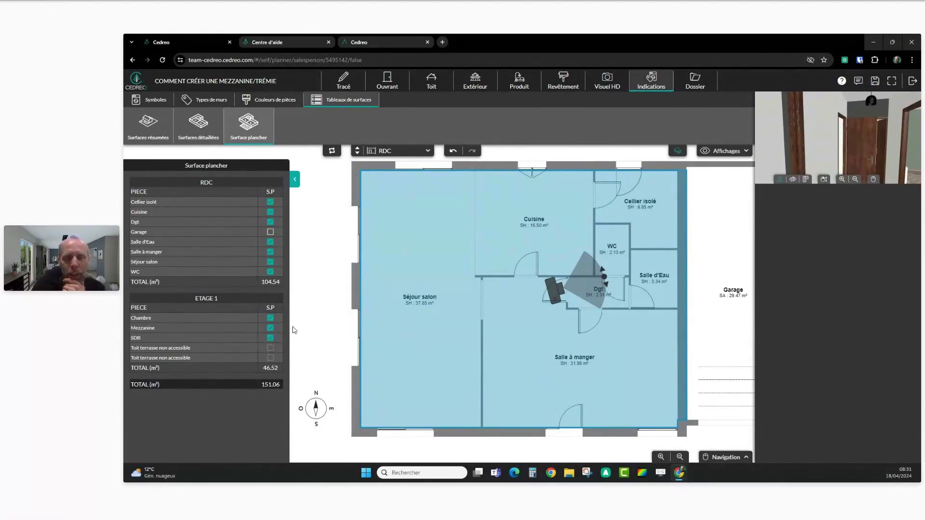
{"action": "left_click", "coordinate": [357, 147]}
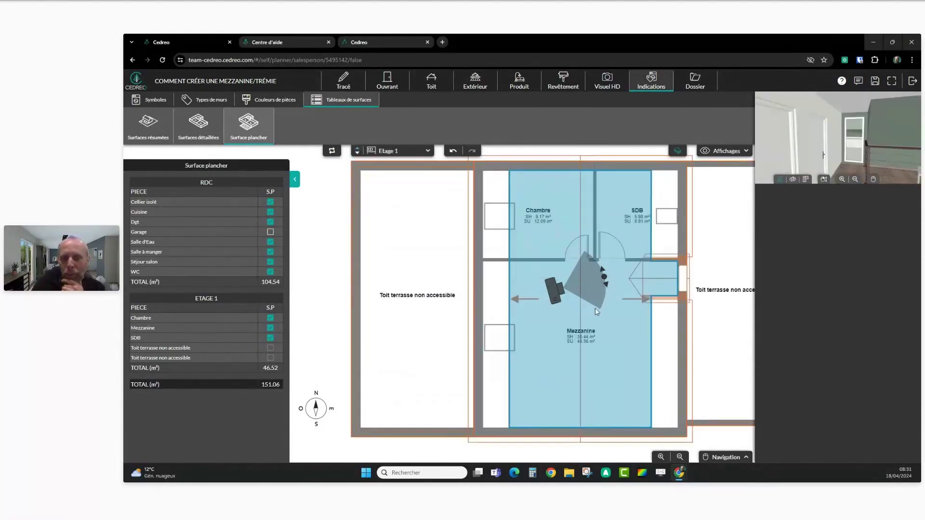
{"action": "right_click_drag", "start_coordinate": [595, 308], "coordinate": [549, 318]}
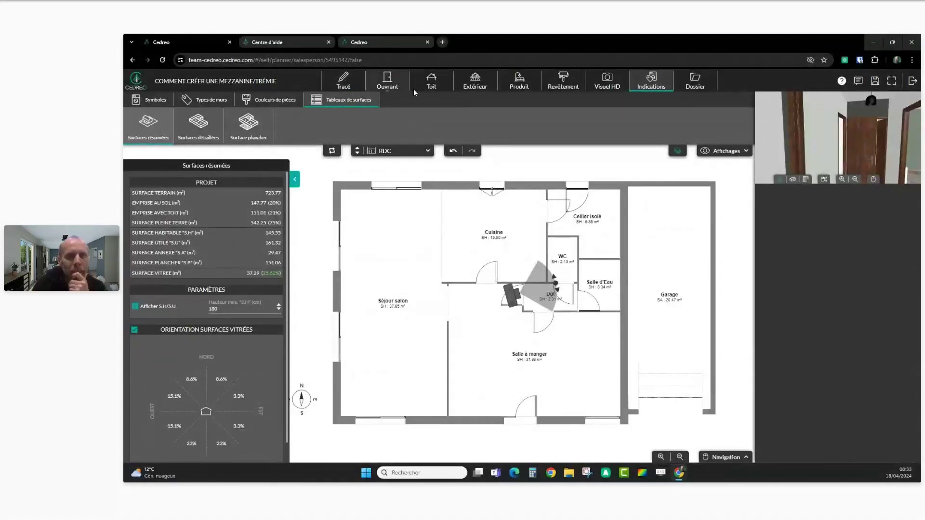
In the project file's Faux plafond et murs coupés section, add a Limite : 1,80 m symbol above the attic railing.
{"action": "left_click", "coordinate": [344, 83]}
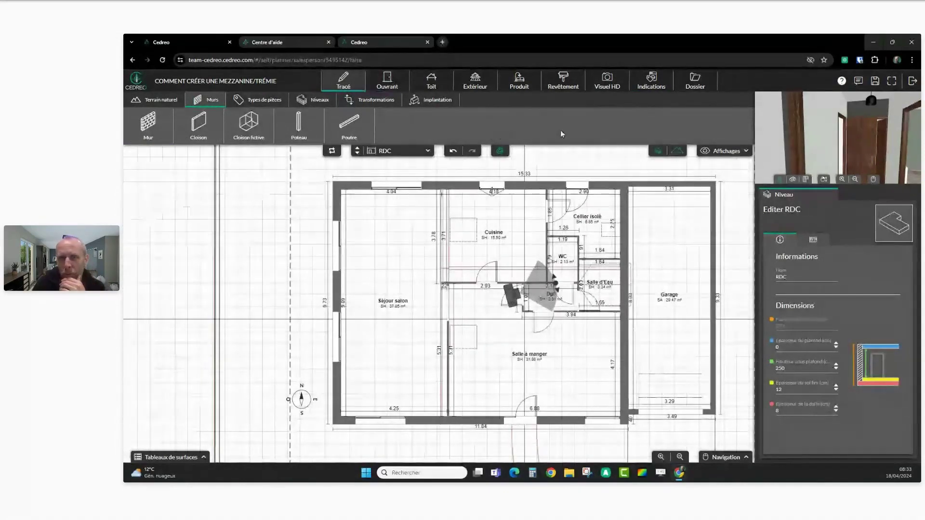
{"action": "left_click", "coordinate": [704, 85]}
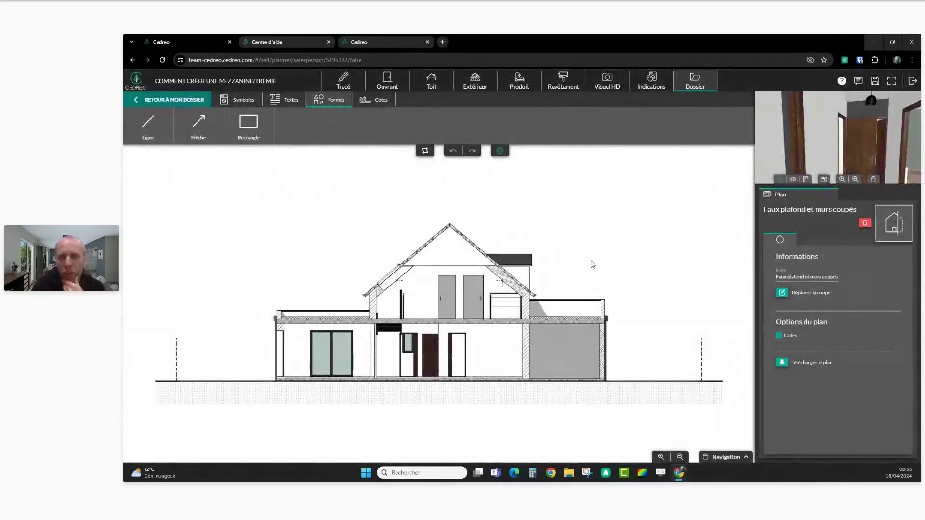
{"action": "scroll", "coordinate": [467, 302], "scroll_direction": "up", "scroll_amount": 5}
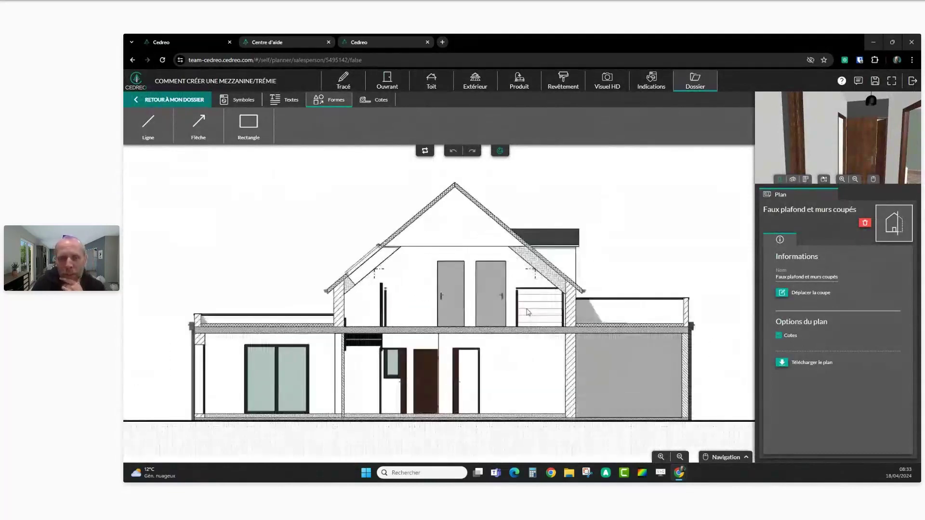
{"action": "left_click_drag", "start_coordinate": [464, 271], "coordinate": [401, 296]}
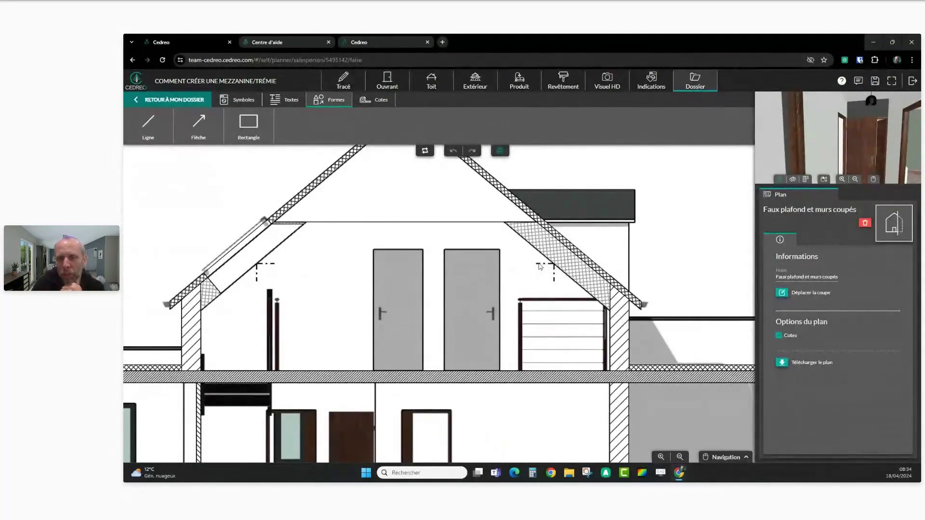
{"action": "left_click", "coordinate": [237, 99]}
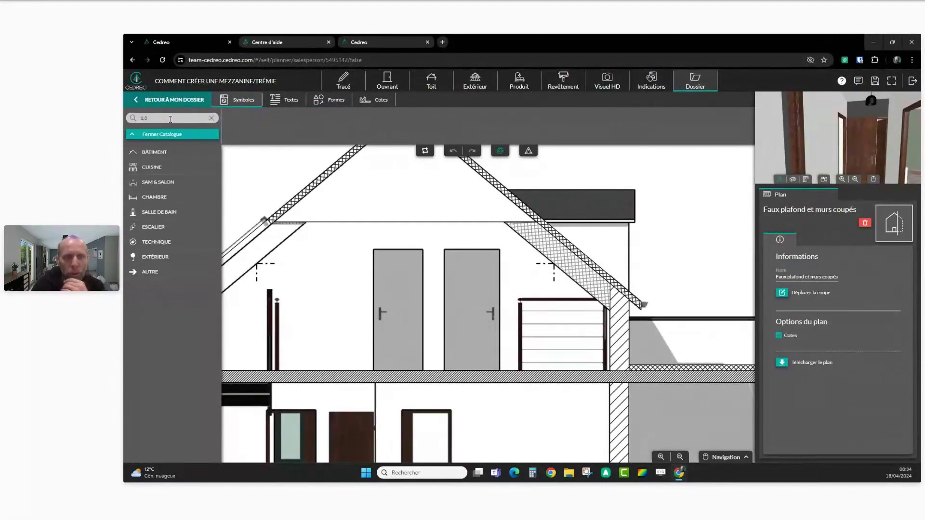
{"action": "left_click", "coordinate": [245, 131]}
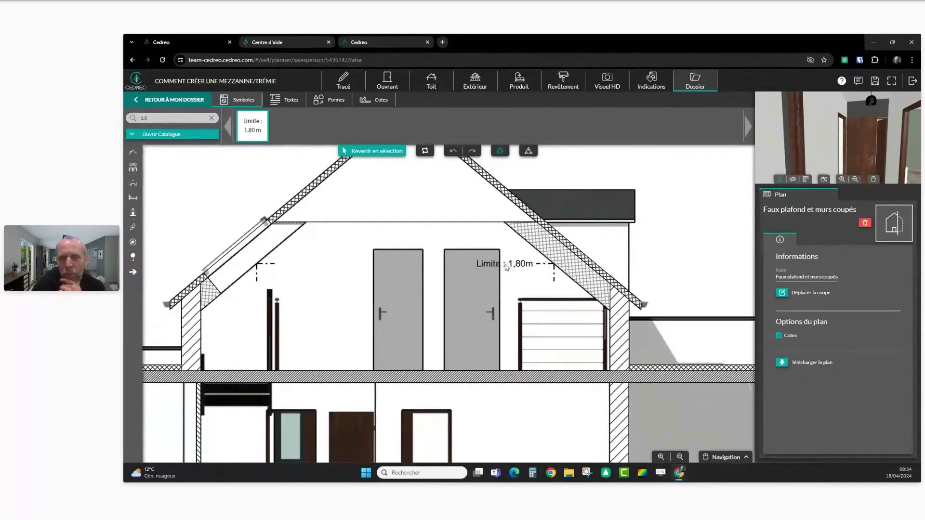
{"action": "left_click", "coordinate": [505, 266]}
{"action": "left_click_drag", "start_coordinate": [492, 268], "coordinate": [550, 287]}
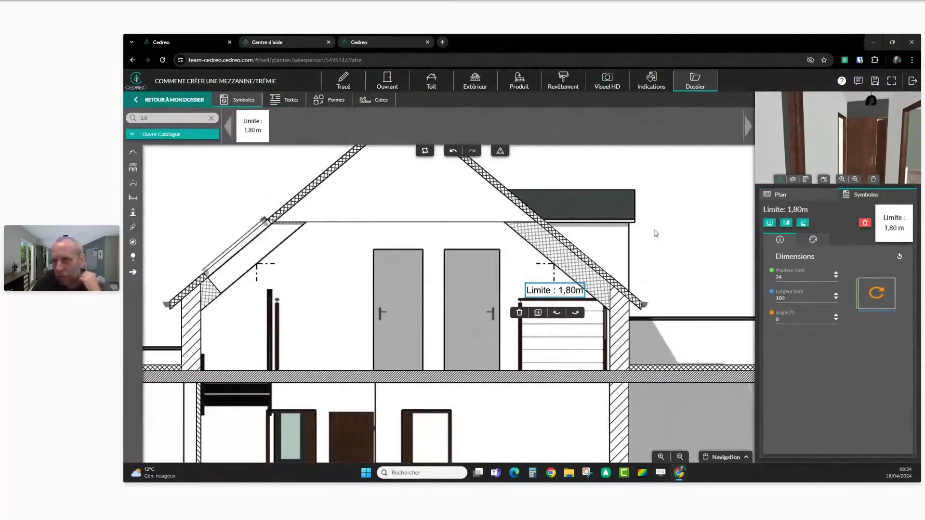
Move the Faux plafond et murs coupés cut line north so that it passes through the roof dormer, and inspect the section.
{"action": "left_click", "coordinate": [793, 196]}
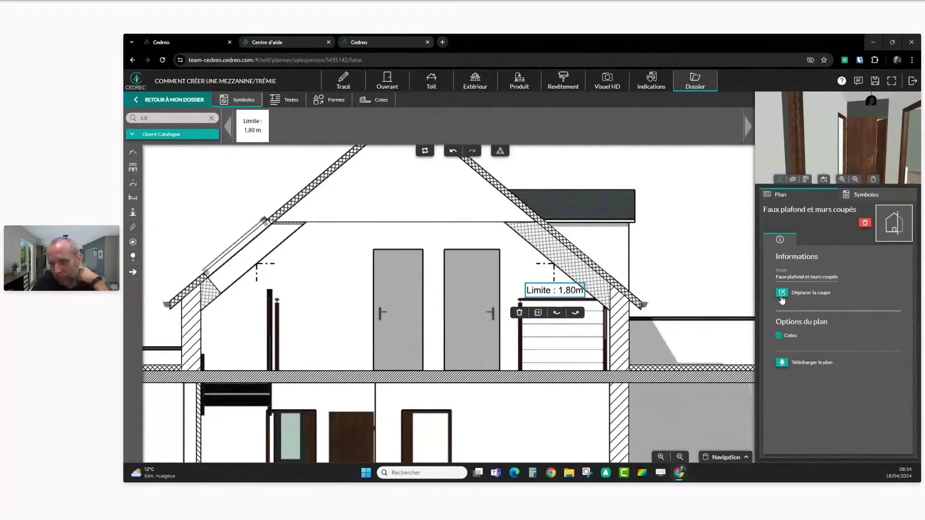
{"action": "left_click", "coordinate": [783, 293]}
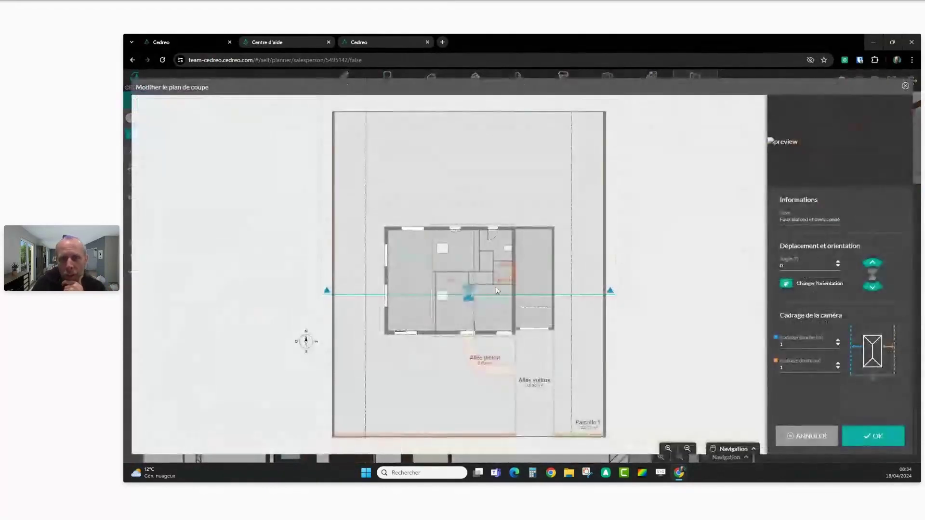
{"action": "left_click_drag", "start_coordinate": [467, 300], "coordinate": [467, 281]}
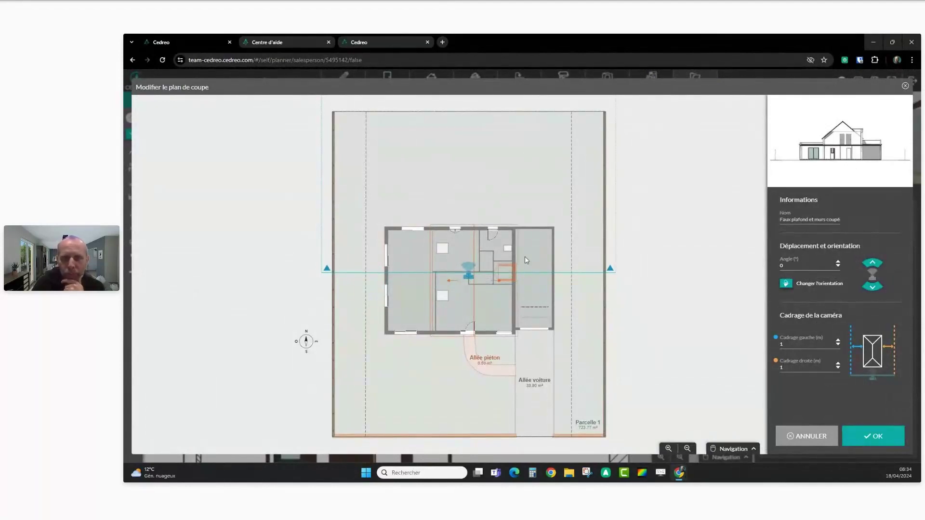
{"action": "left_click", "coordinate": [882, 436]}
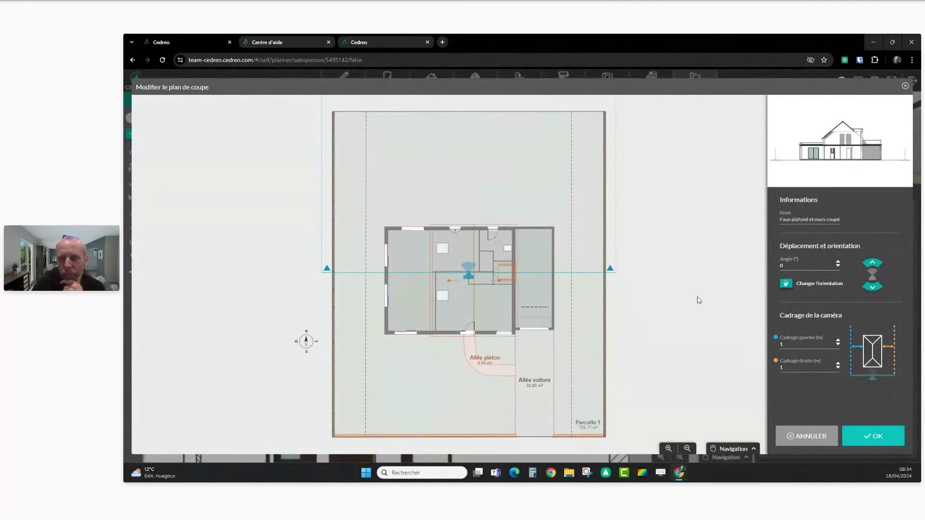
{"action": "scroll", "coordinate": [592, 306], "scroll_direction": "up", "scroll_amount": 5}
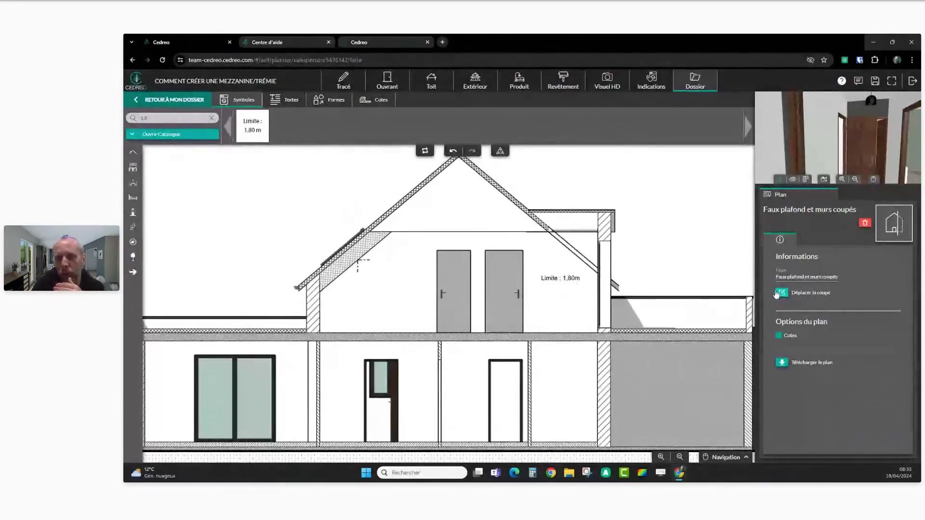
Move the section's cut line back south so that it passes through the Salle à manger, and apply it.
{"action": "left_click", "coordinate": [781, 293]}
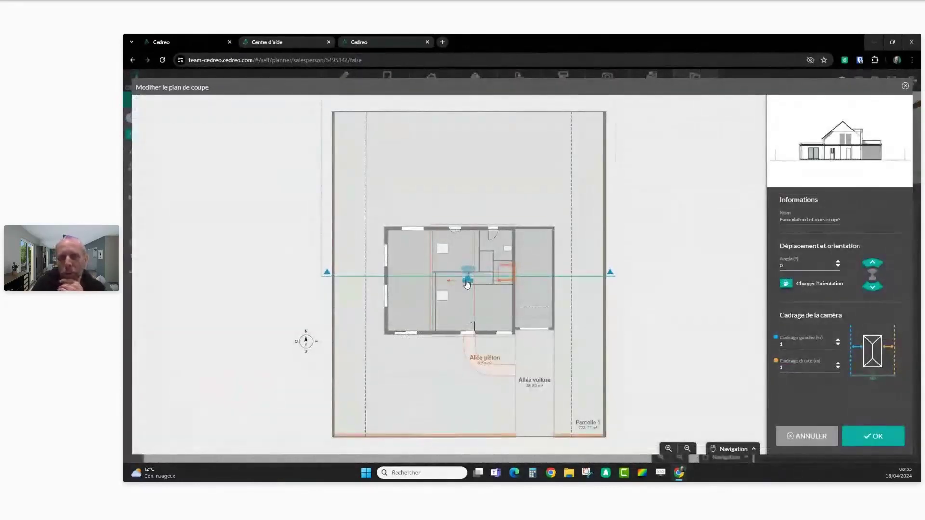
{"action": "left_click_drag", "start_coordinate": [466, 284], "coordinate": [472, 314]}
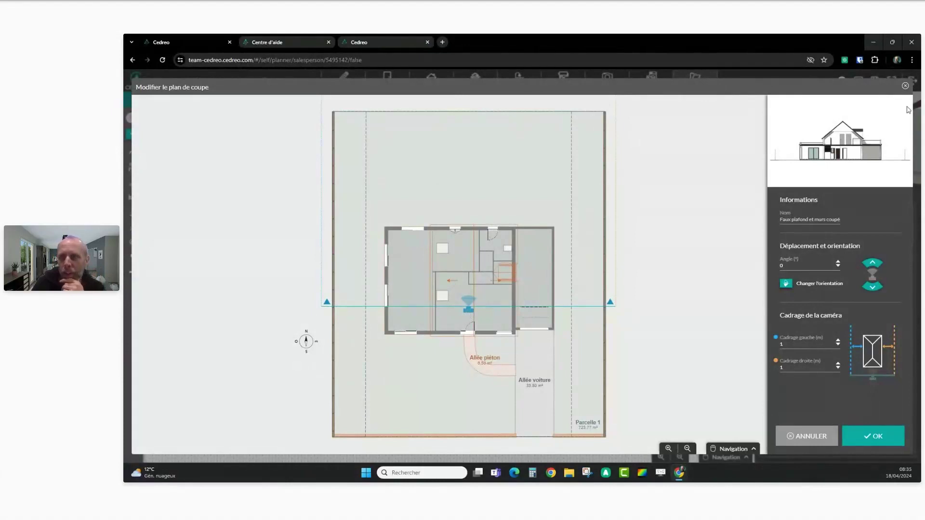
{"action": "left_click", "coordinate": [884, 437]}
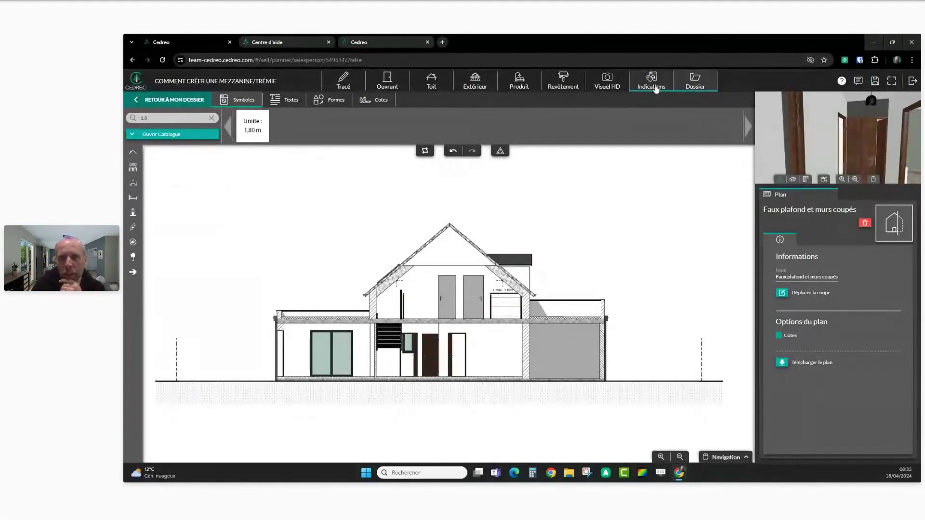
Return to the plan and examine the Trémie au plafond option on RDC, the Trémie au sol option on Etage 1 and the 3D view.
{"action": "left_click", "coordinate": [389, 82]}
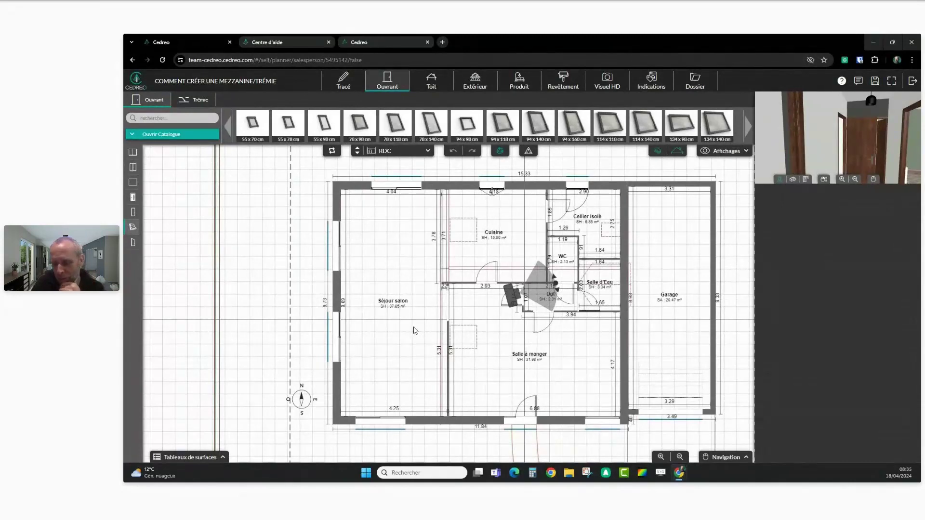
{"action": "left_click", "coordinate": [209, 102]}
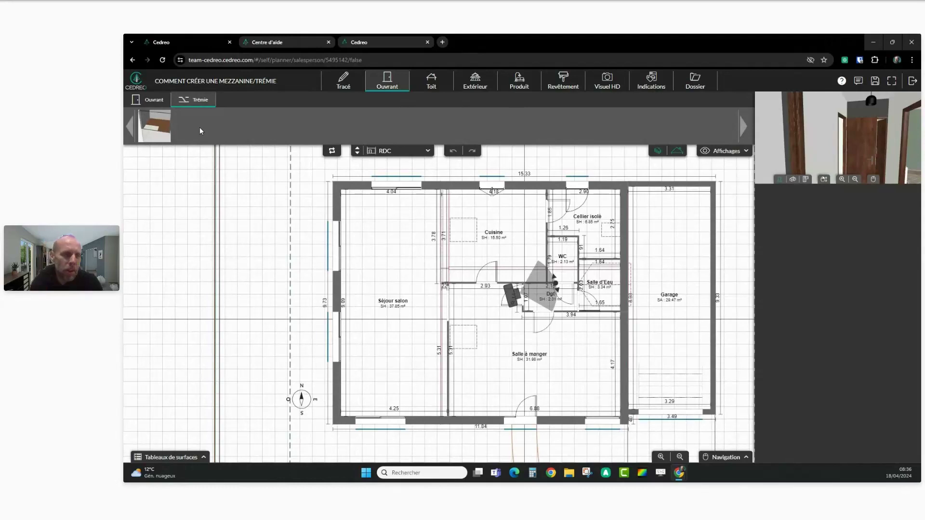
{"action": "left_click", "coordinate": [154, 131]}
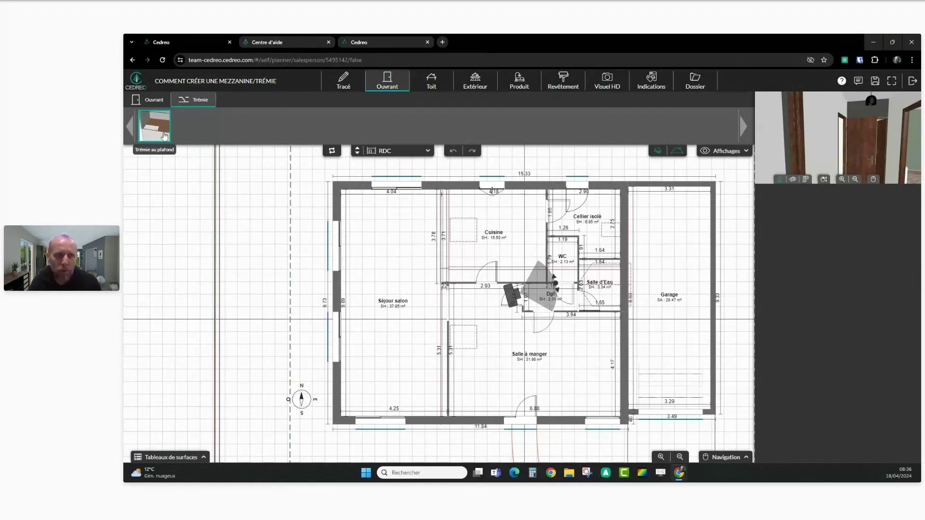
{"action": "left_click", "coordinate": [359, 152]}
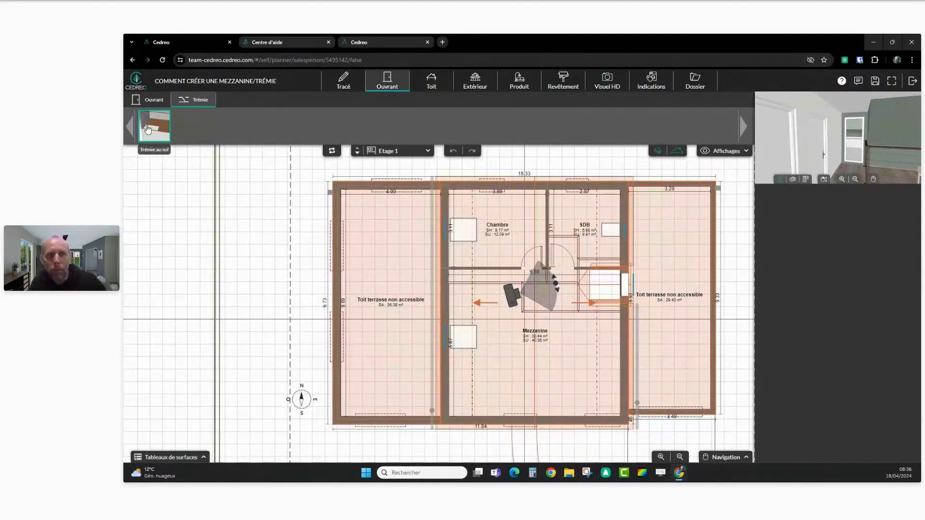
{"action": "left_click", "coordinate": [160, 127]}
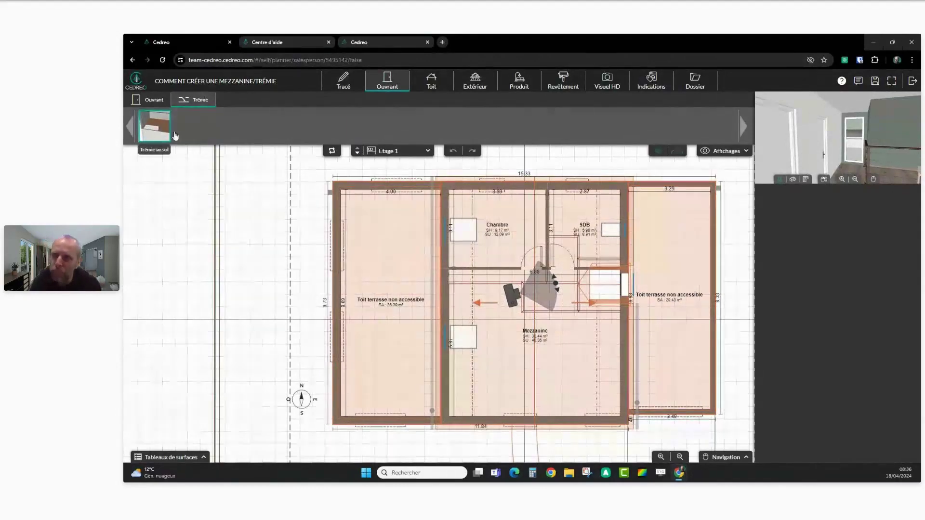
{"action": "right_click_drag", "start_coordinate": [845, 110], "coordinate": [892, 164]}
{"action": "left_click_drag", "start_coordinate": [896, 166], "coordinate": [870, 176]}
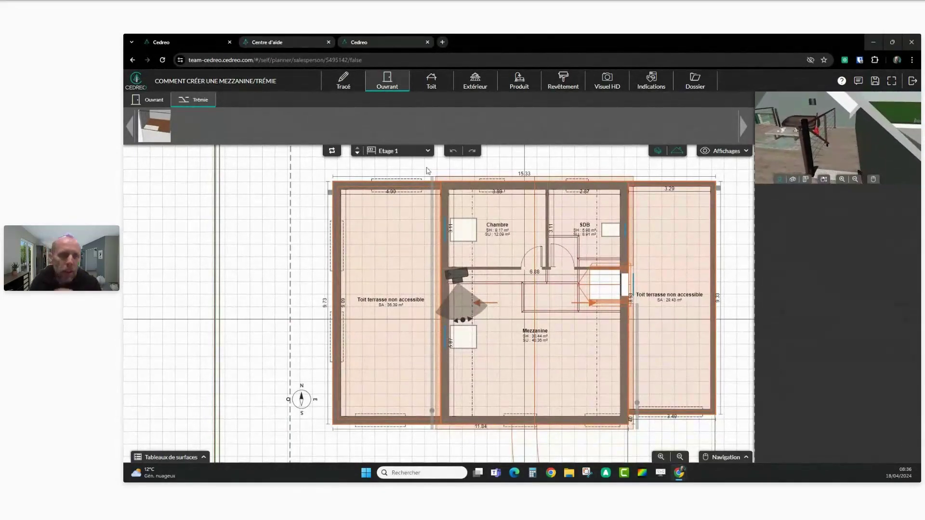
Place a floor trémie on Etage 1 against the Mezzanine's west wall, just south of the lower roof window, and select it.
{"action": "left_click", "coordinate": [154, 126]}
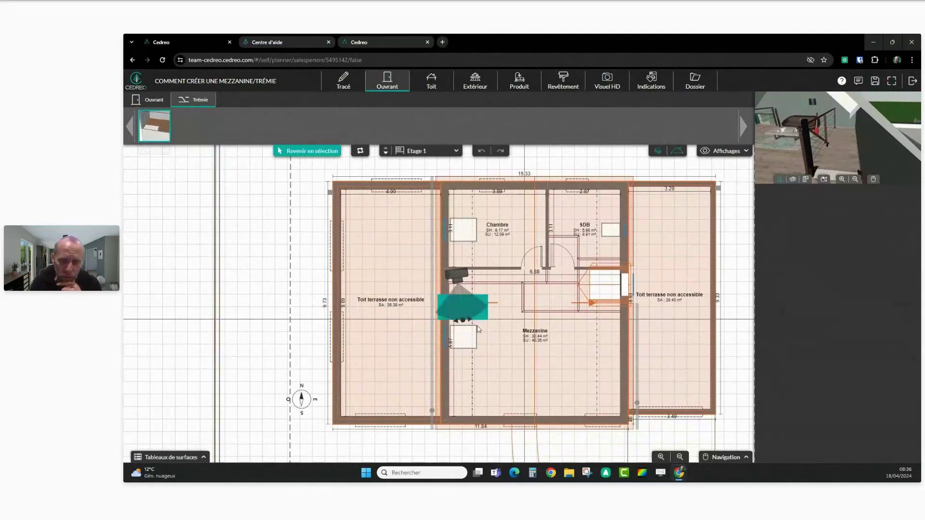
{"action": "scroll", "coordinate": [476, 377], "scroll_direction": "up", "scroll_amount": 5}
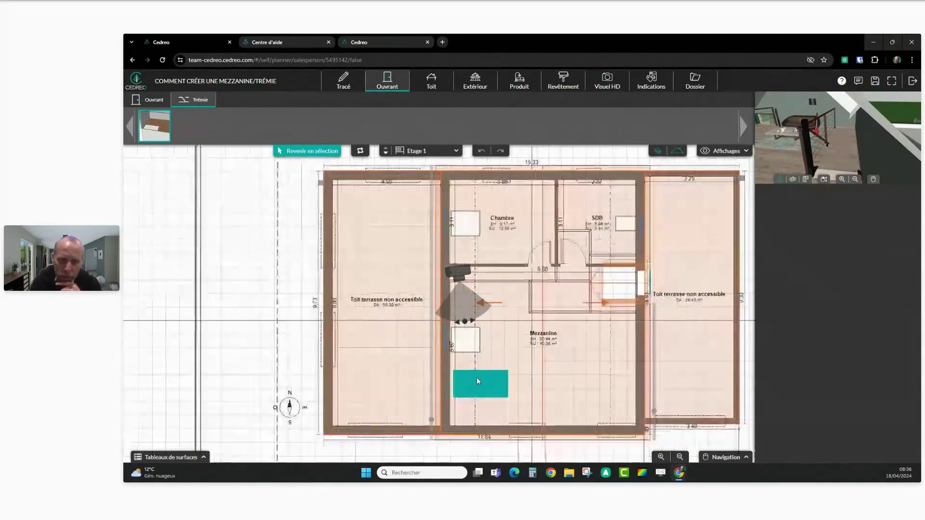
{"action": "middle_click_drag", "start_coordinate": [507, 384], "coordinate": [511, 286]}
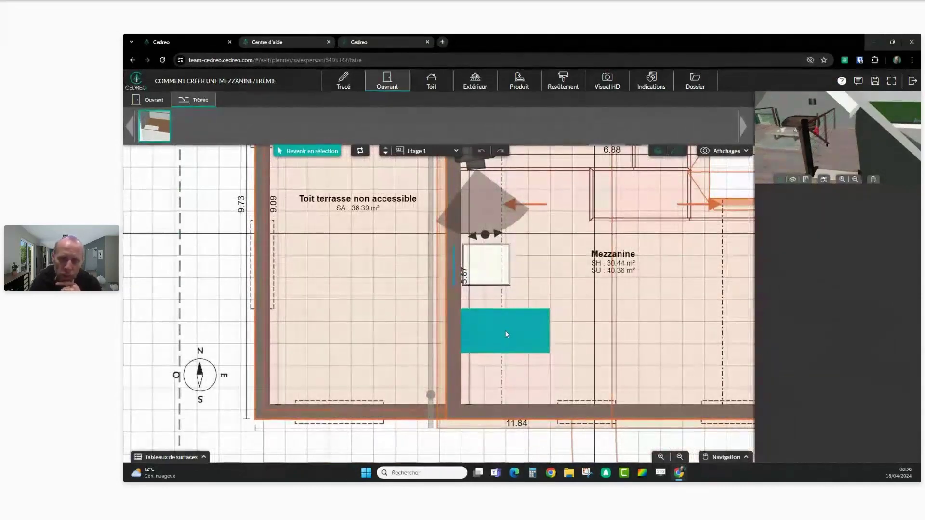
{"action": "left_click", "coordinate": [504, 332]}
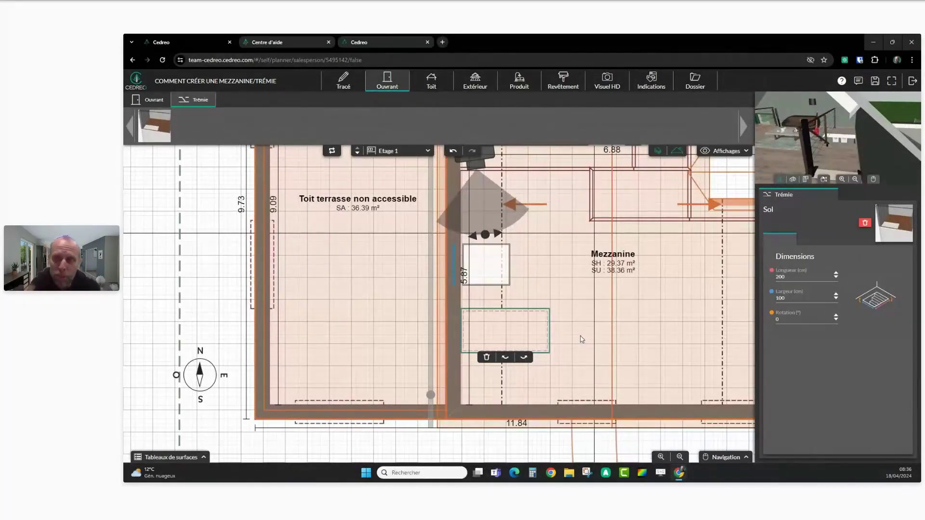
{"action": "left_click", "coordinate": [542, 331]}
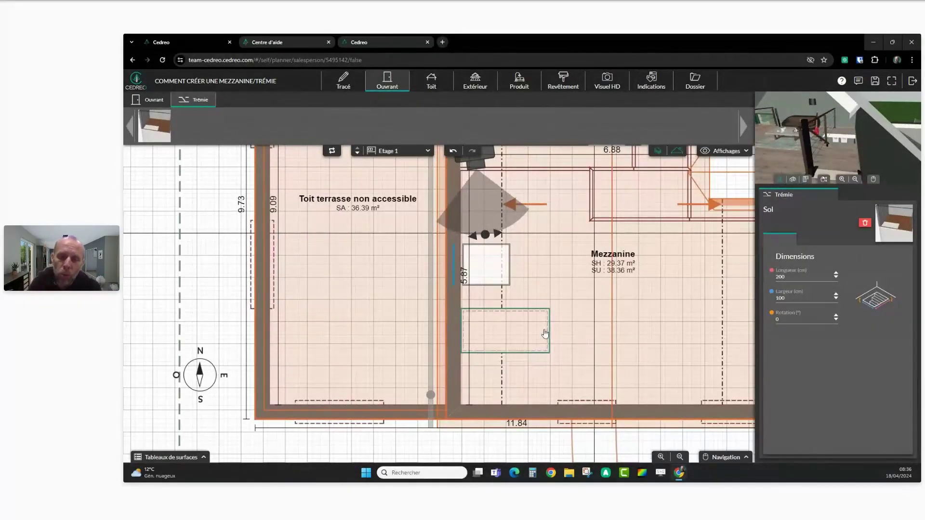
Set the floor trémie's length to 400 cm, its width to 130 cm and its rotation to 90°.
{"action": "double_click", "coordinate": [816, 277]}
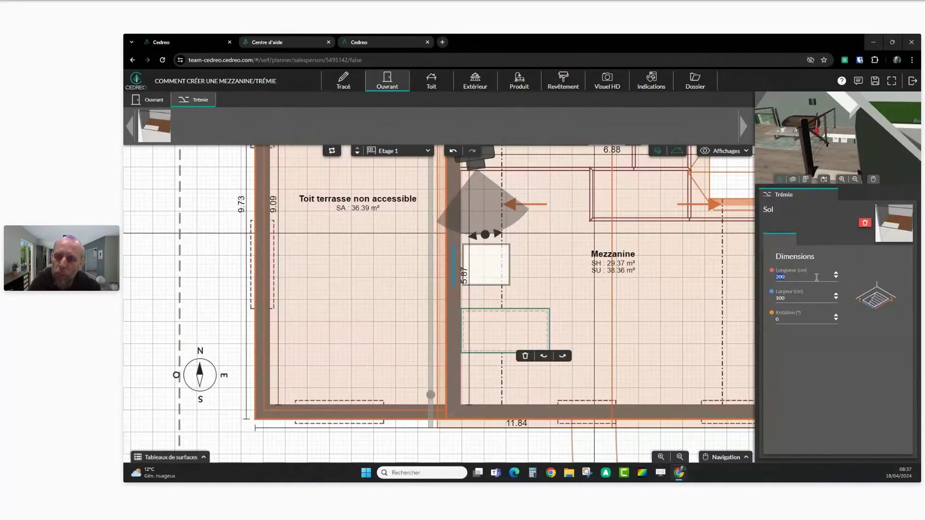
{"action": "type", "text": "400"}
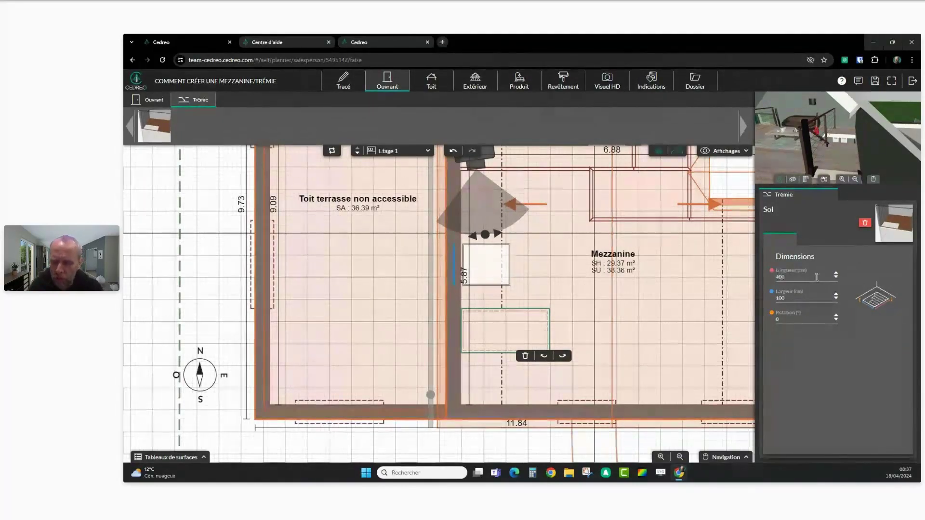
{"action": "double_click", "coordinate": [803, 297]}
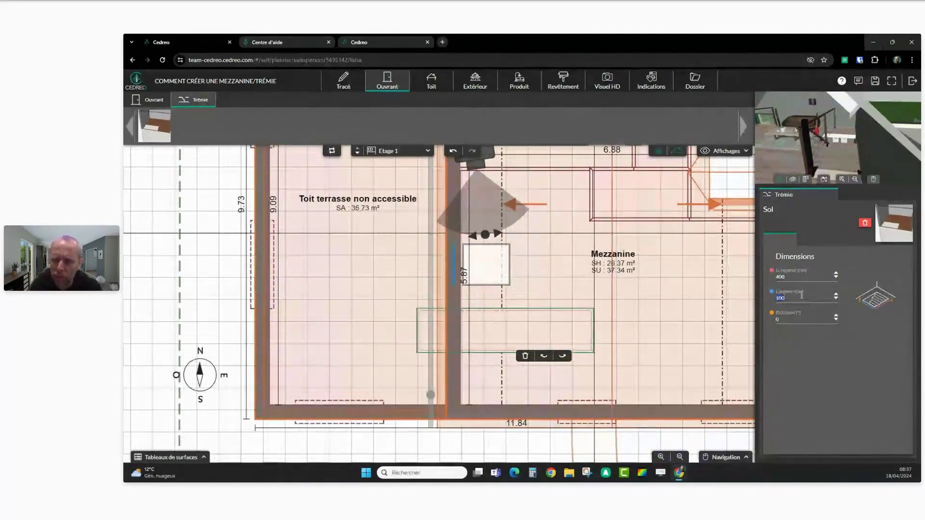
{"action": "type", "text": "130"}
{"action": "key", "text": "Return"}
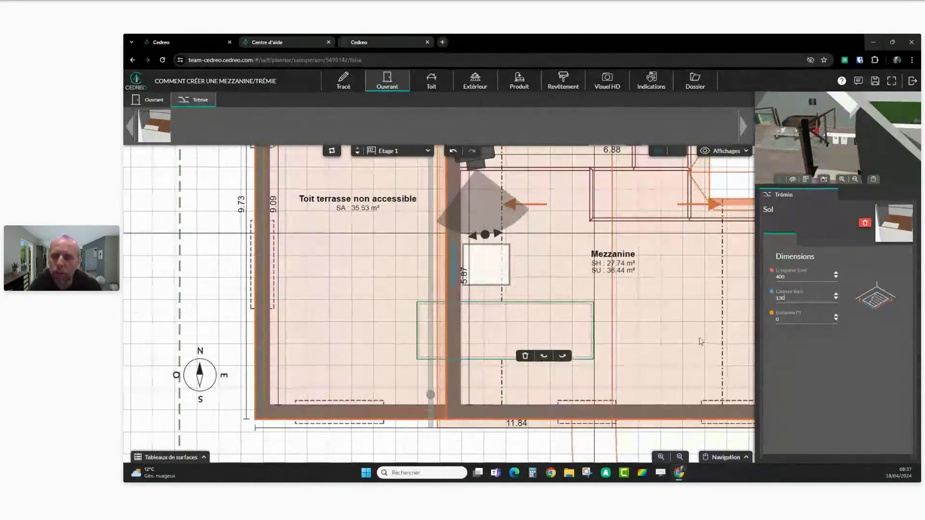
{"action": "left_click", "coordinate": [784, 320]}
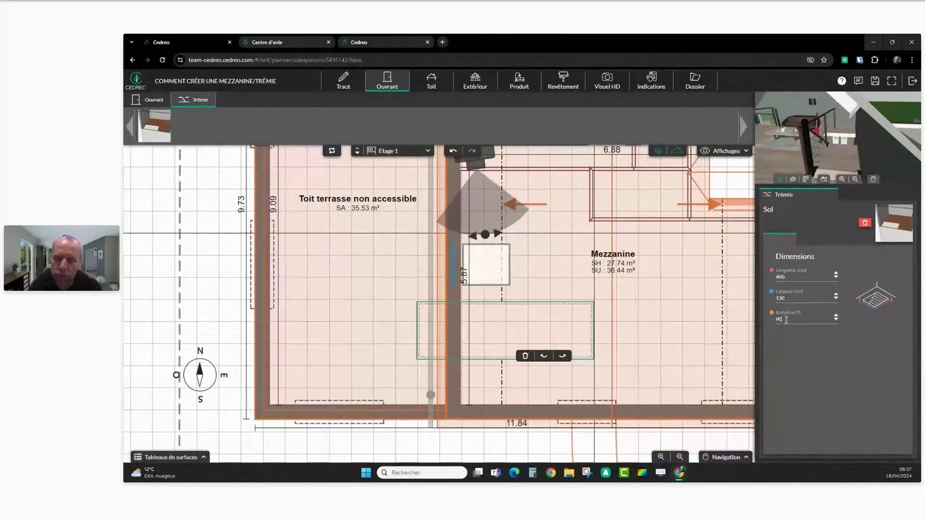
{"action": "type", "text": "90"}
{"action": "key", "text": "Return"}
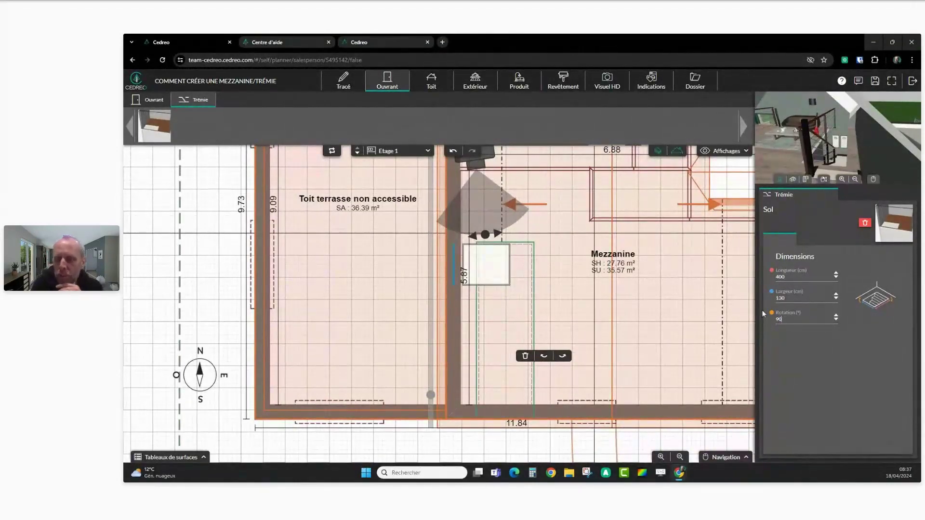
Move the trémie into the Mezzanine's southwest corner, against the west and south walls, using the 3D view to align it with the staircase.
{"action": "left_click_drag", "start_coordinate": [815, 143], "coordinate": [874, 149]}
{"action": "scroll", "coordinate": [874, 146], "scroll_direction": "up", "scroll_amount": 7}
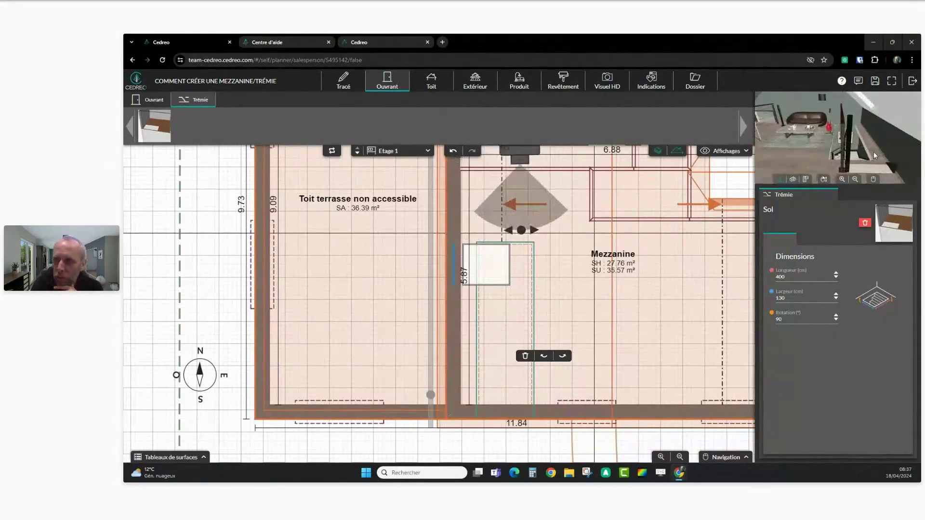
{"action": "scroll", "coordinate": [876, 147], "scroll_direction": "up", "scroll_amount": 2}
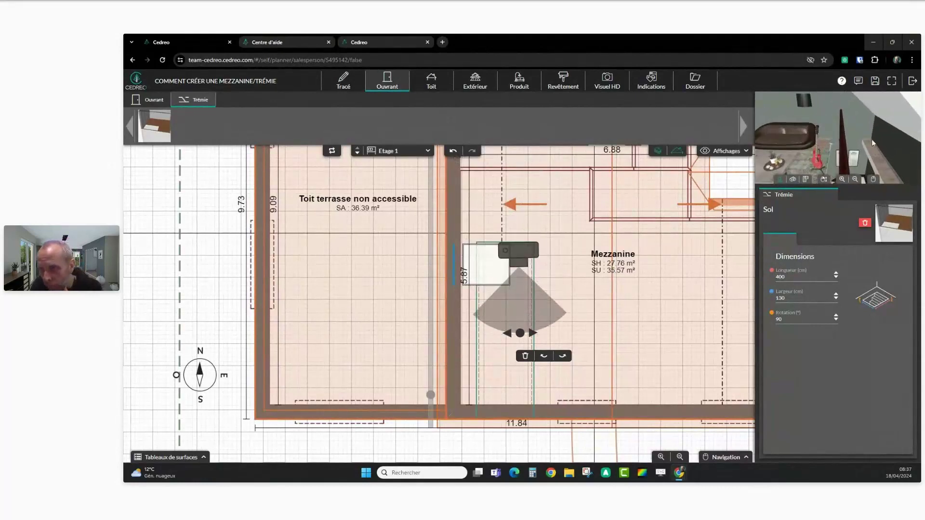
{"action": "right_click_drag", "start_coordinate": [875, 147], "coordinate": [865, 125]}
{"action": "mouse_move", "coordinate": [882, 175]}
{"action": "left_mouse_down"}
{"action": "mouse_move", "coordinate": [878, 158]}
{"action": "mouse_move", "coordinate": [889, 172]}
{"action": "left_mouse_up"}
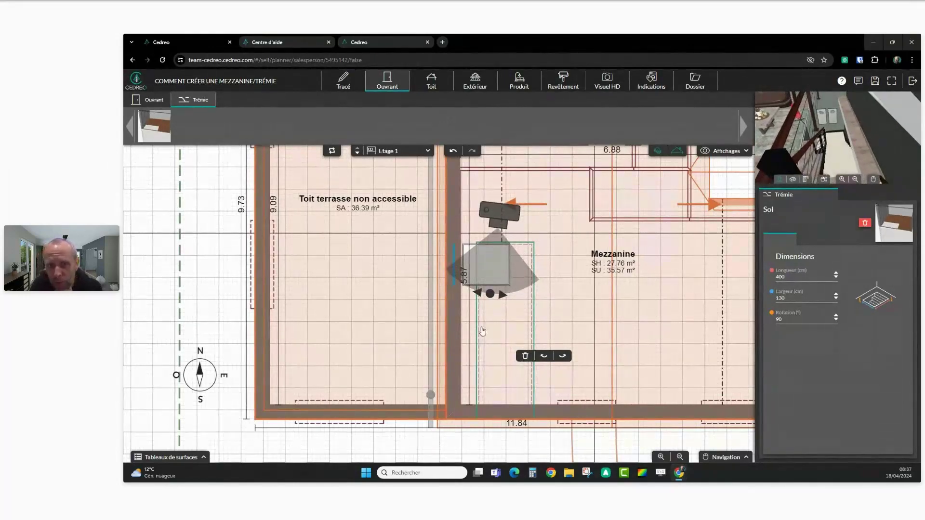
{"action": "left_click_drag", "start_coordinate": [495, 343], "coordinate": [480, 340]}
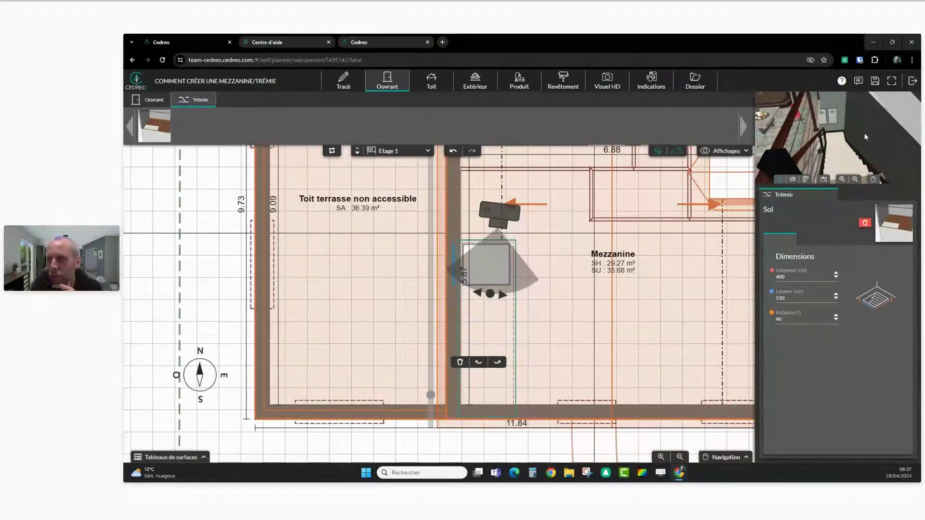
{"action": "scroll", "coordinate": [846, 145], "scroll_direction": "down", "scroll_amount": 2}
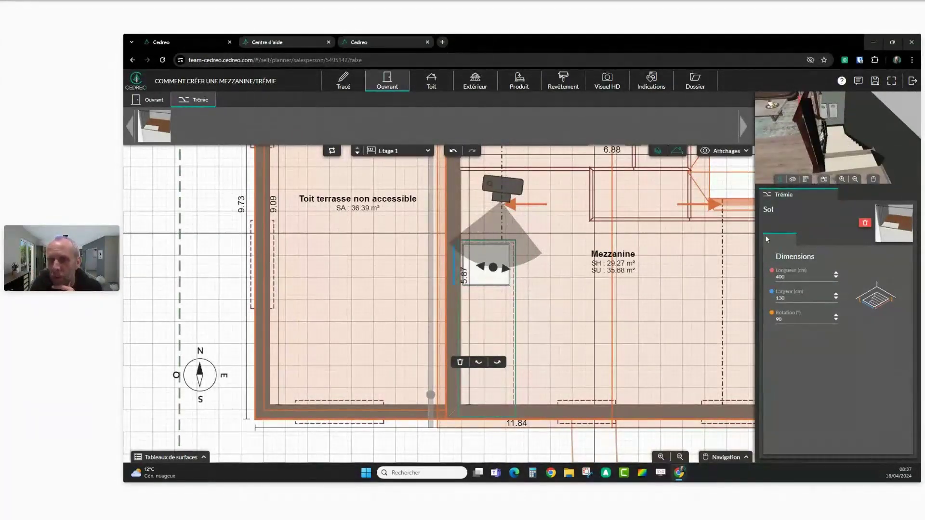
{"action": "left_click_drag", "start_coordinate": [505, 331], "coordinate": [504, 322]}
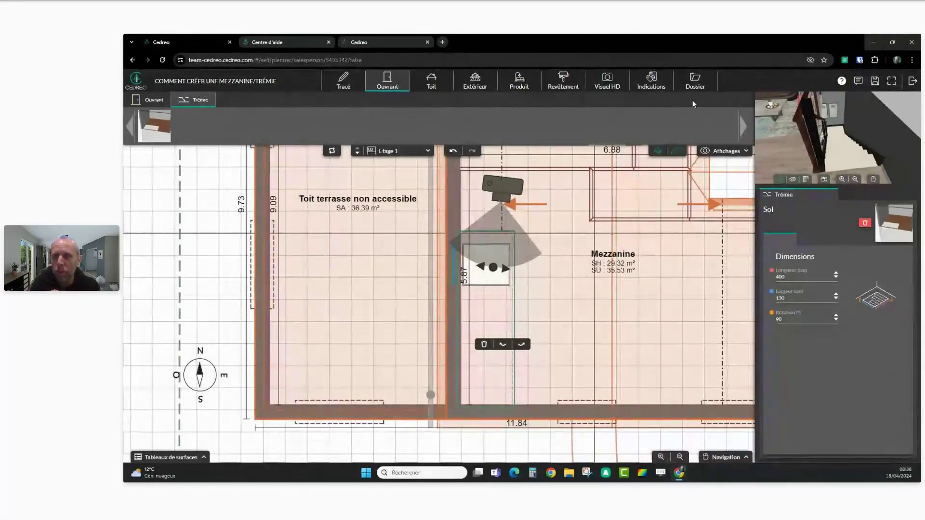
Open the Level 1 floor plan in the Dossier and show the Mezzanine's trémie.
{"action": "left_click", "coordinate": [695, 85]}
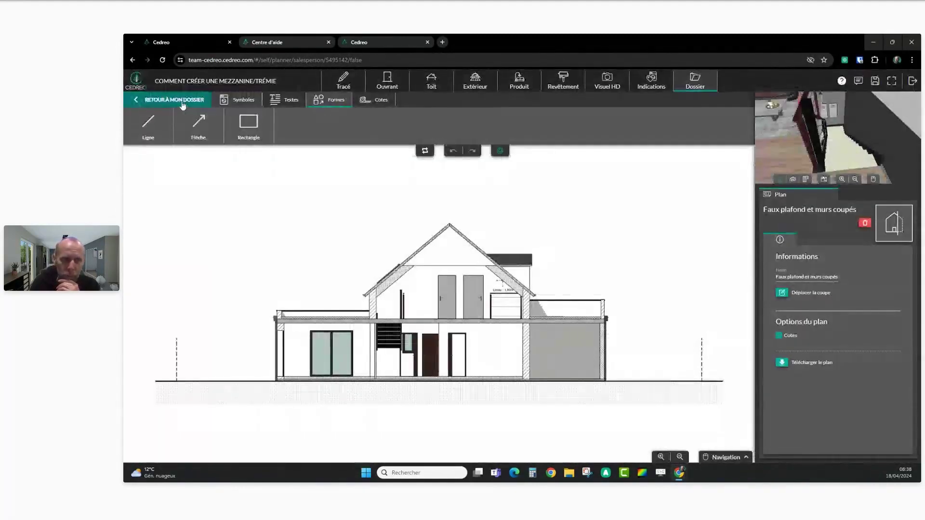
{"action": "left_click", "coordinate": [179, 100]}
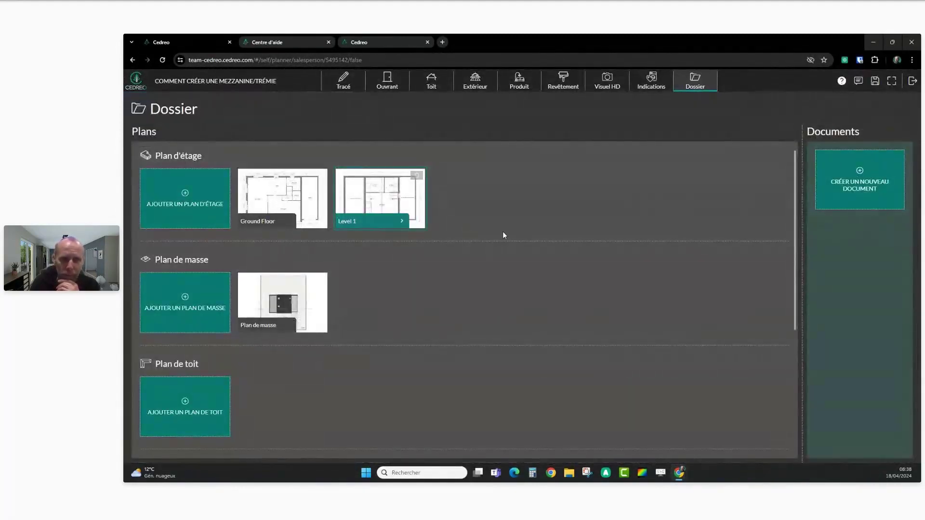
{"action": "left_click", "coordinate": [371, 202]}
{"action": "scroll", "coordinate": [403, 366], "scroll_direction": "up", "scroll_amount": 3}
{"action": "scroll", "coordinate": [403, 365], "scroll_direction": "up", "scroll_amount": 1}
{"action": "left_click_drag", "start_coordinate": [403, 366], "coordinate": [472, 260]}
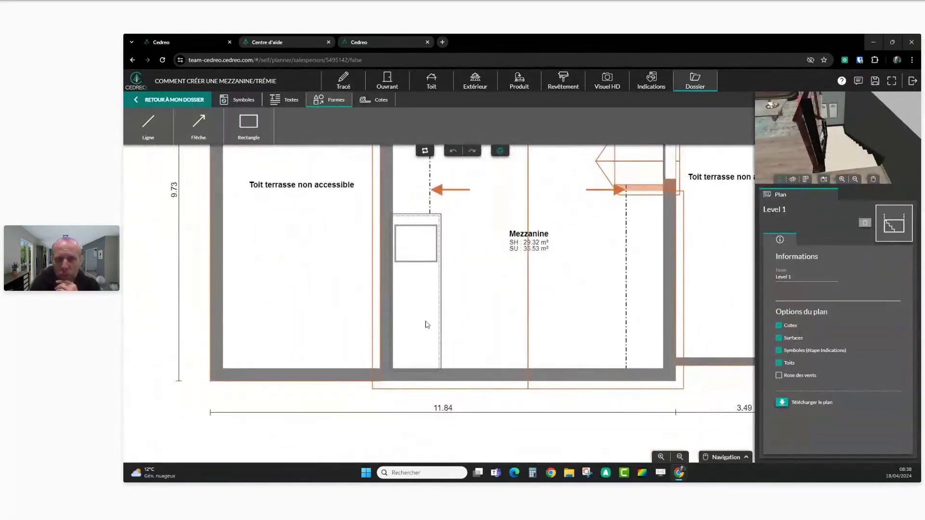
Add the text "Trémie" inside the floor opening, just south of the roof window.
{"action": "left_click", "coordinate": [282, 105]}
{"action": "left_click", "coordinate": [148, 124]}
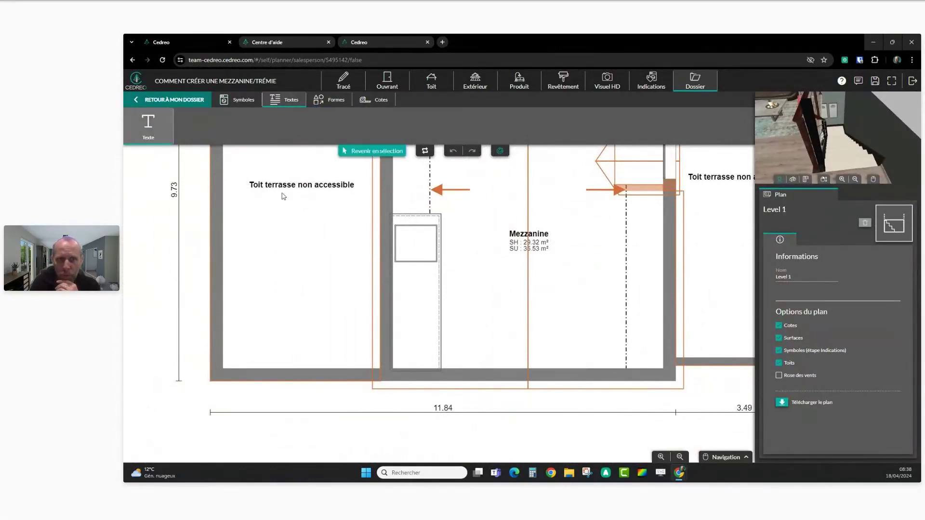
{"action": "left_click", "coordinate": [415, 286]}
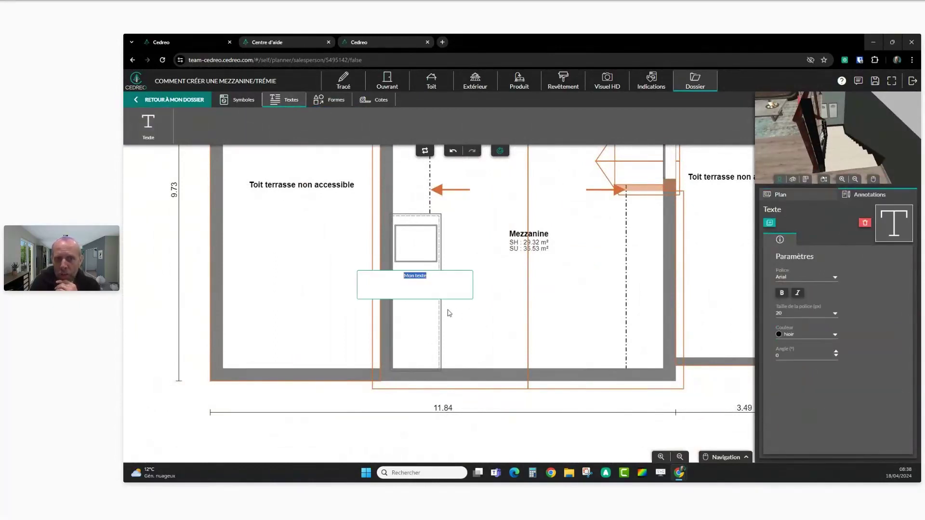
{"action": "type", "text": "Trémie"}
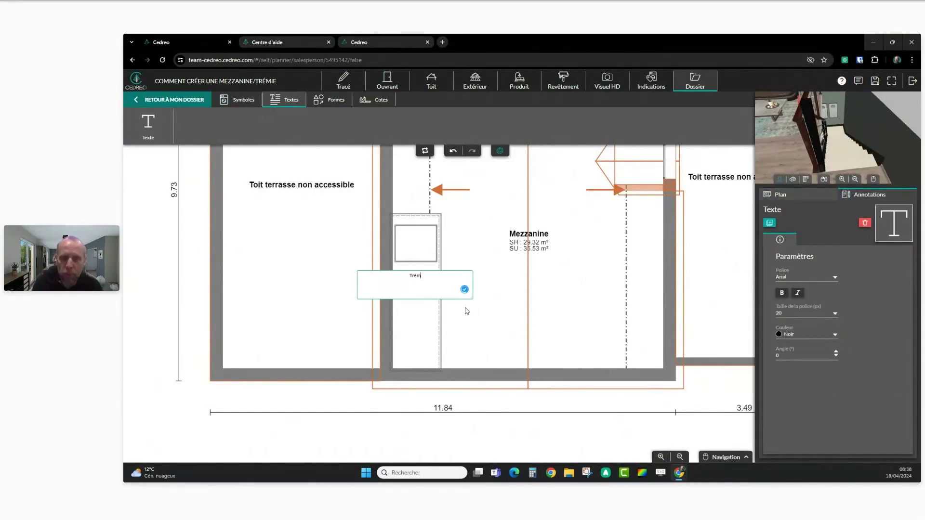
{"action": "left_click", "coordinate": [477, 310]}
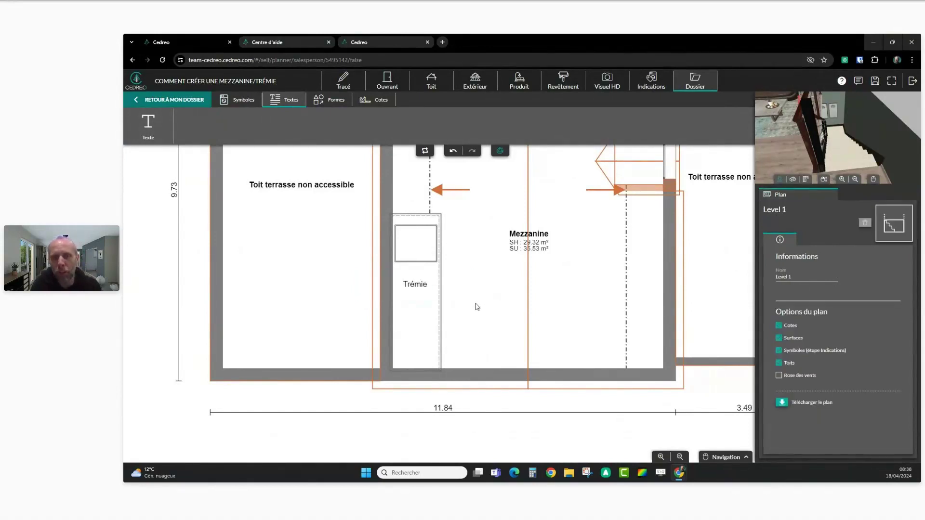
Place a straight staircase symbol (Escalier droit) from the Escalier catalogue inside the trémie on the Level 1 plan.
{"action": "left_click", "coordinate": [239, 101]}
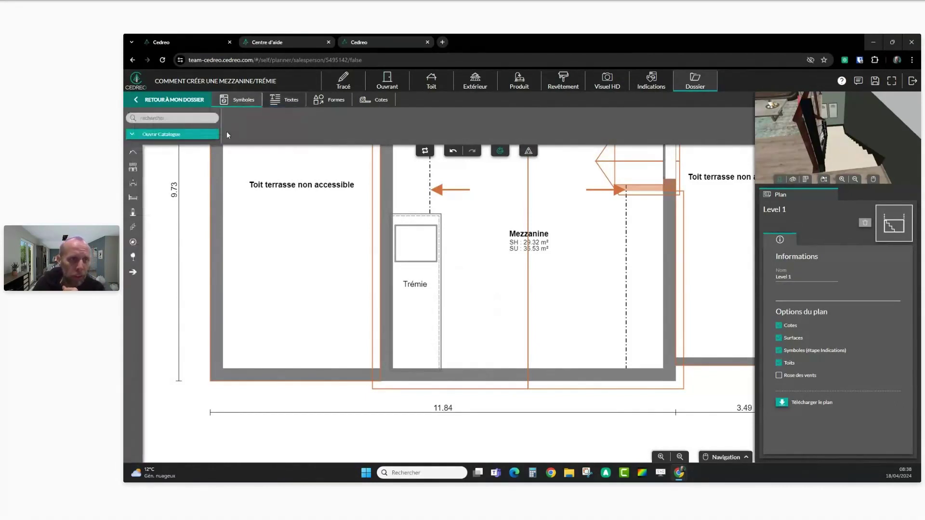
{"action": "left_click", "coordinate": [133, 227]}
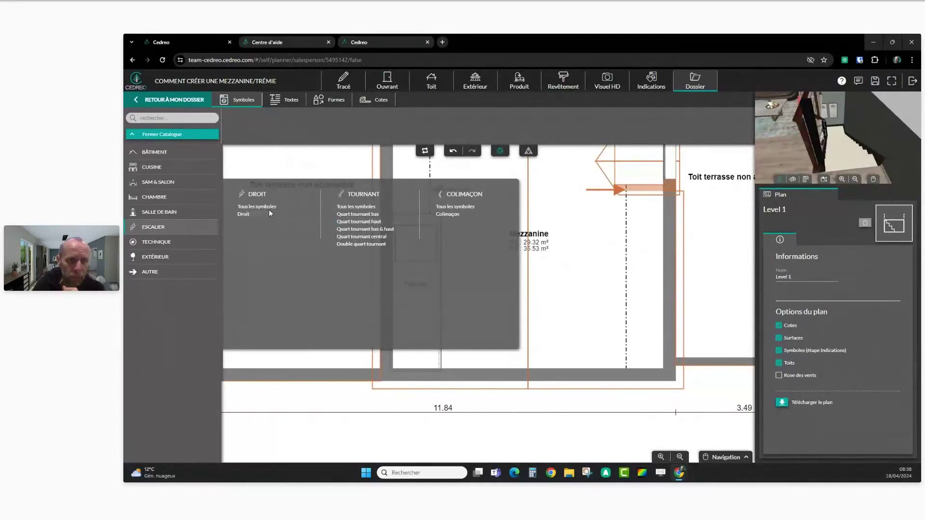
{"action": "left_click", "coordinate": [266, 206]}
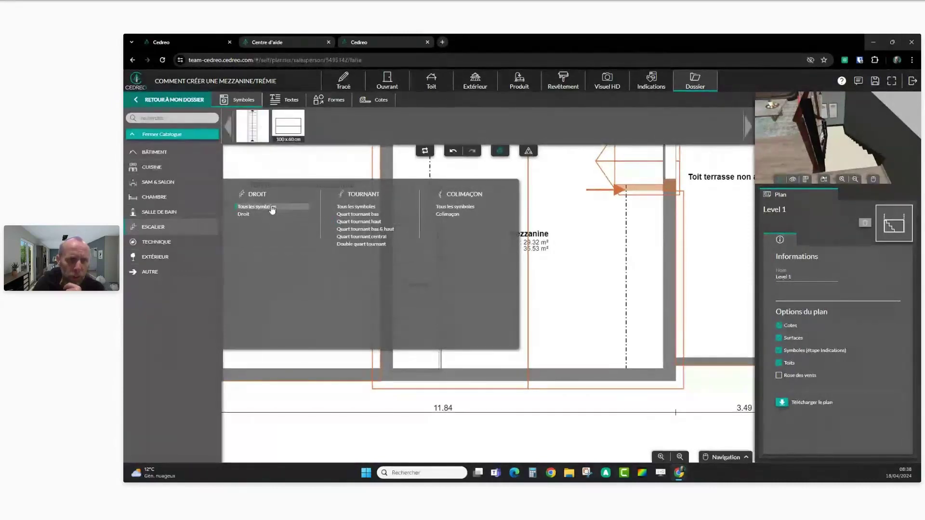
{"action": "left_click", "coordinate": [253, 126]}
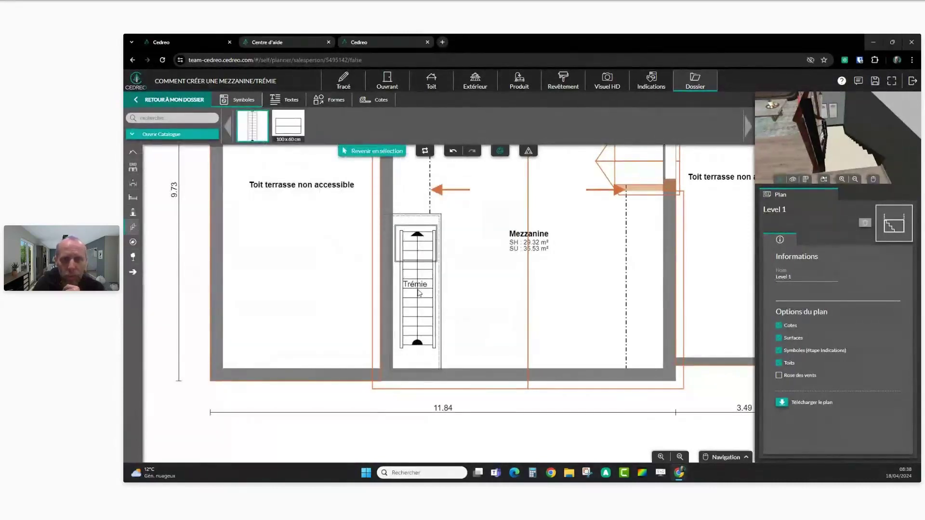
{"action": "left_click", "coordinate": [417, 294]}
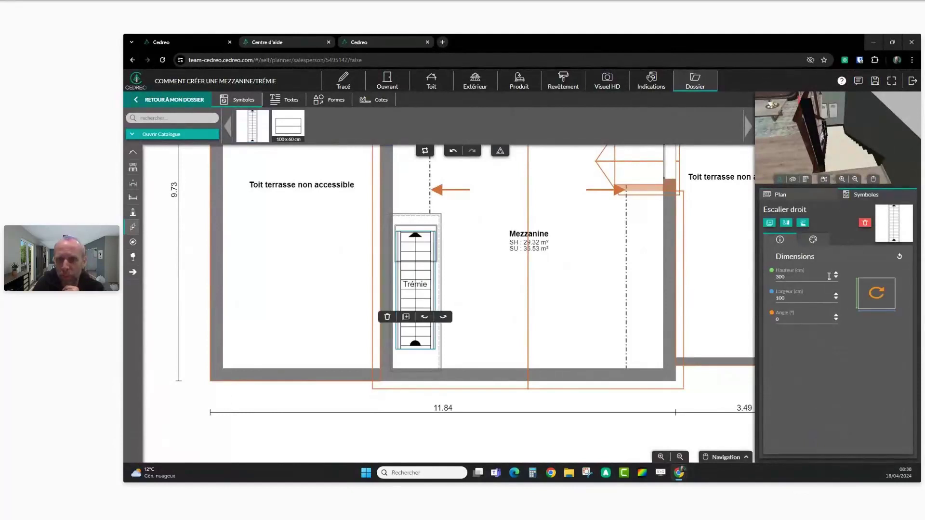
Set the straight staircase symbol's height to 380 cm and its width to 112 cm.
{"action": "type", "text": "380"}
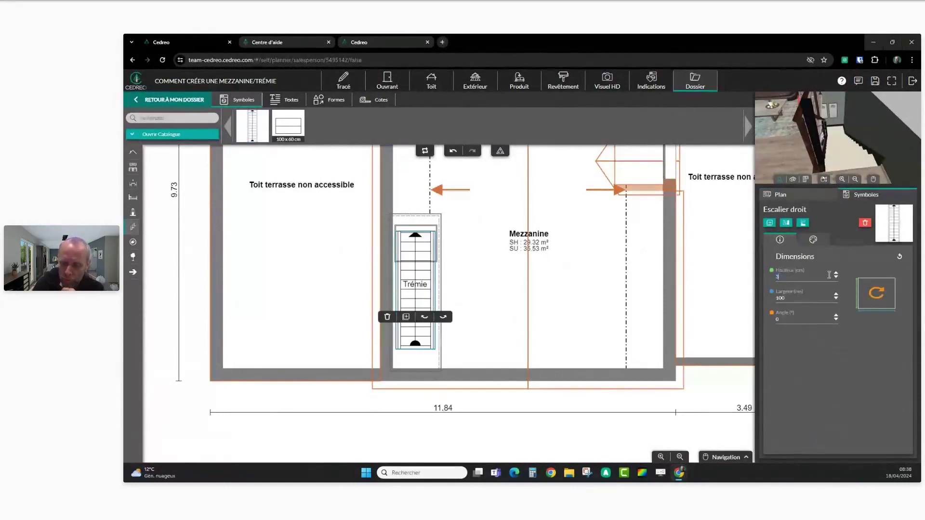
{"action": "triple_click", "coordinate": [837, 295]}
{"action": "triple_click", "coordinate": [837, 294]}
{"action": "triple_click", "coordinate": [837, 295]}
{"action": "triple_click", "coordinate": [837, 295]}
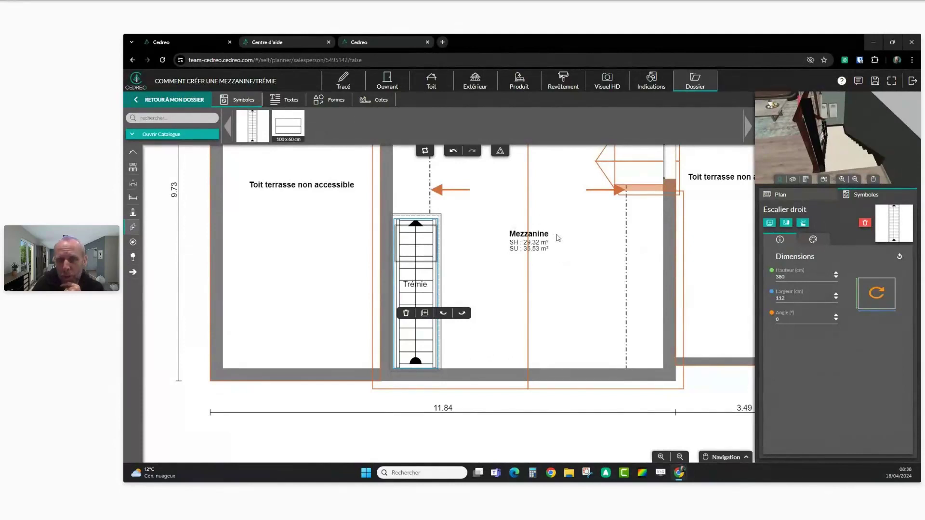
{"action": "right_click_drag", "start_coordinate": [542, 199], "coordinate": [571, 270]}
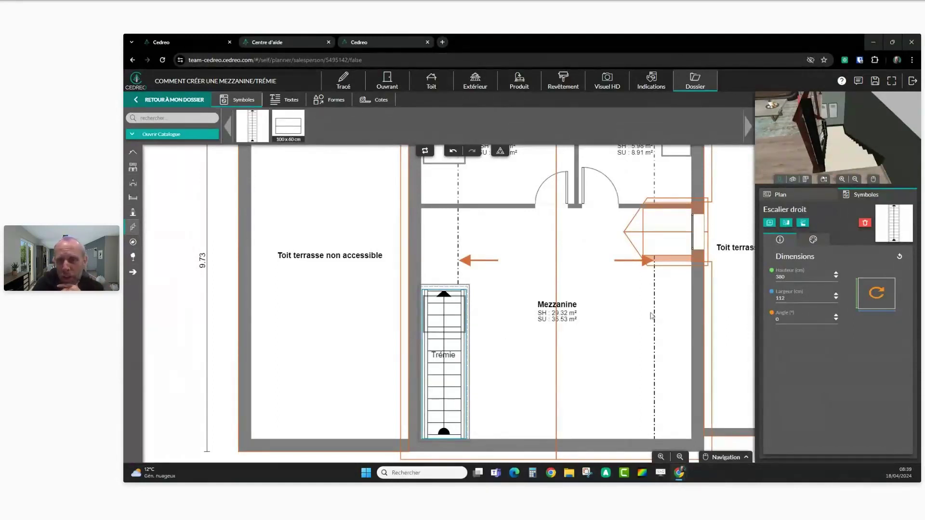
Return to the Etage 1 openings and place a second floor trémie in the Mezzanine's southeast part, selecting it for editing.
{"action": "left_click_drag", "start_coordinate": [796, 119], "coordinate": [843, 106]}
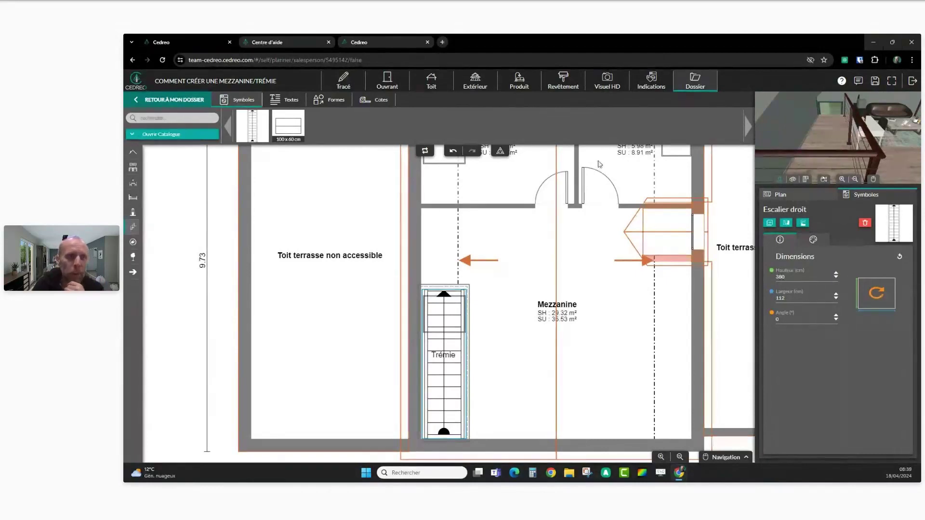
{"action": "left_click", "coordinate": [385, 81]}
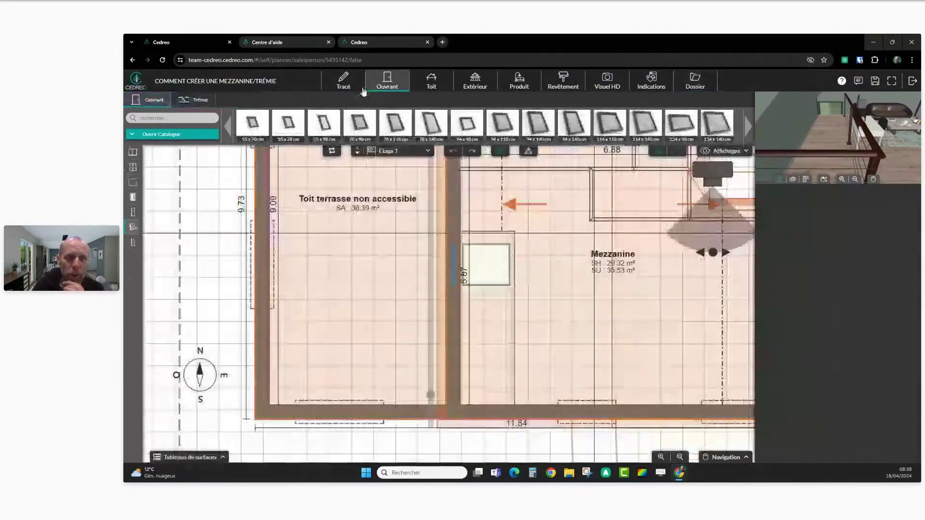
{"action": "left_click", "coordinate": [196, 102]}
{"action": "left_click", "coordinate": [154, 126]}
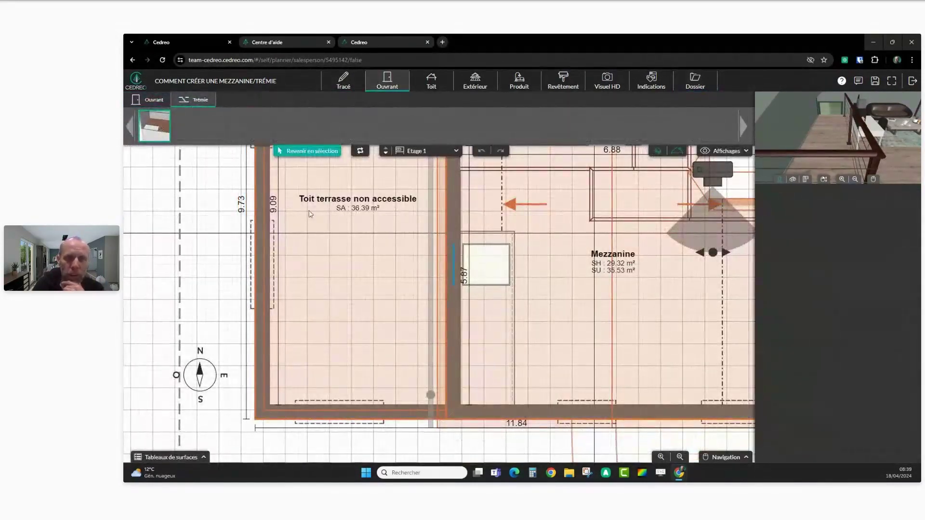
{"action": "left_click", "coordinate": [674, 334]}
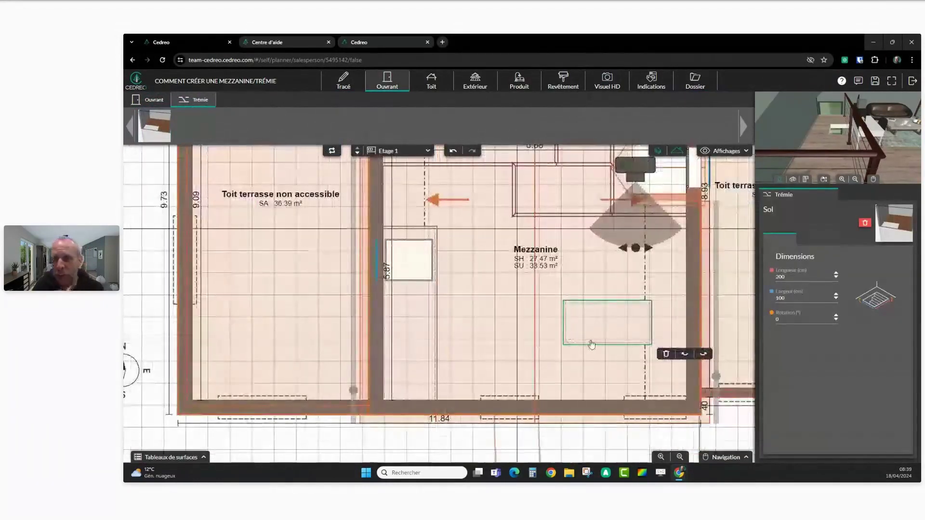
{"action": "left_click", "coordinate": [619, 326]}
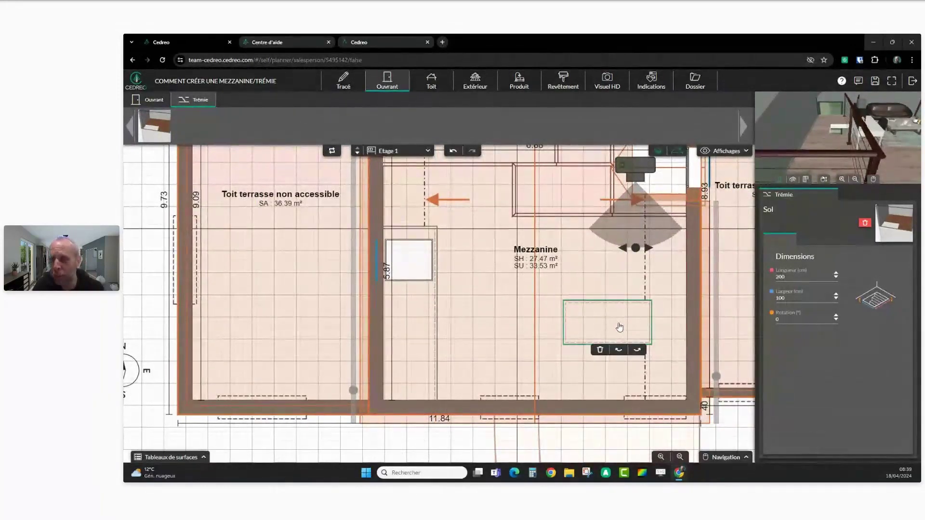
Set the second trémie's length to 400 cm and its rotation to 90°.
{"action": "double_click", "coordinate": [789, 277]}
{"action": "type", "text": "400"}
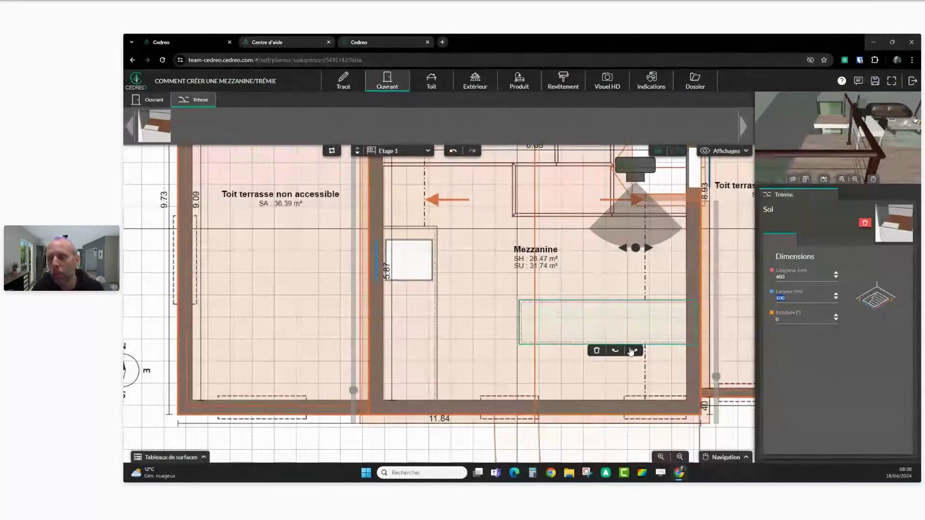
{"action": "type", "text": "90"}
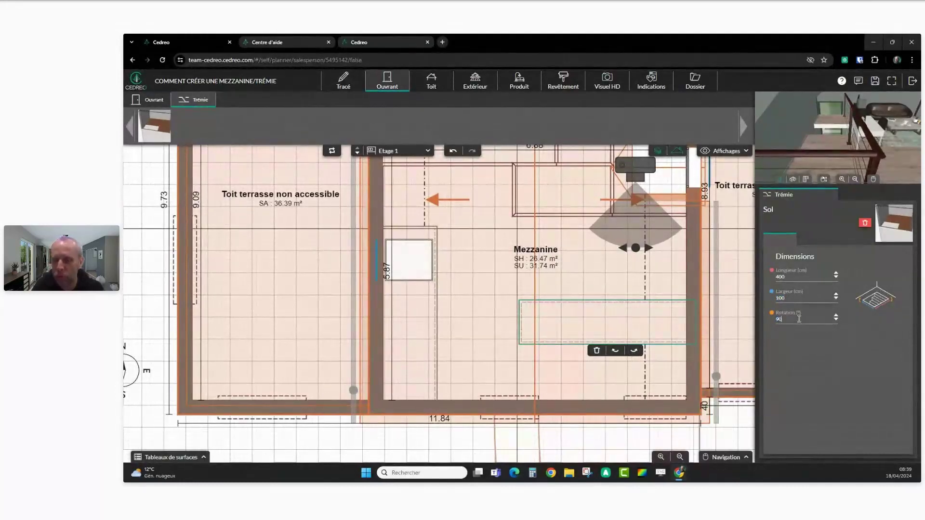
{"action": "key", "text": "Return"}
Move the second trémie against the Mezzanine's east wall and increase its width to 146 cm.
{"action": "left_click_drag", "start_coordinate": [612, 329], "coordinate": [668, 320]}
{"action": "left_click", "coordinate": [835, 295]}
{"action": "left_click", "coordinate": [835, 296]}
{"action": "left_click", "coordinate": [835, 296]}
{"action": "left_click", "coordinate": [835, 296]}
{"action": "left_click", "coordinate": [836, 296]}
{"action": "left_click", "coordinate": [835, 295]}
{"action": "left_click", "coordinate": [836, 296]}
{"action": "left_click", "coordinate": [836, 296]}
{"action": "left_click", "coordinate": [835, 295]}
{"action": "left_click", "coordinate": [835, 295]}
{"action": "left_click", "coordinate": [835, 296]}
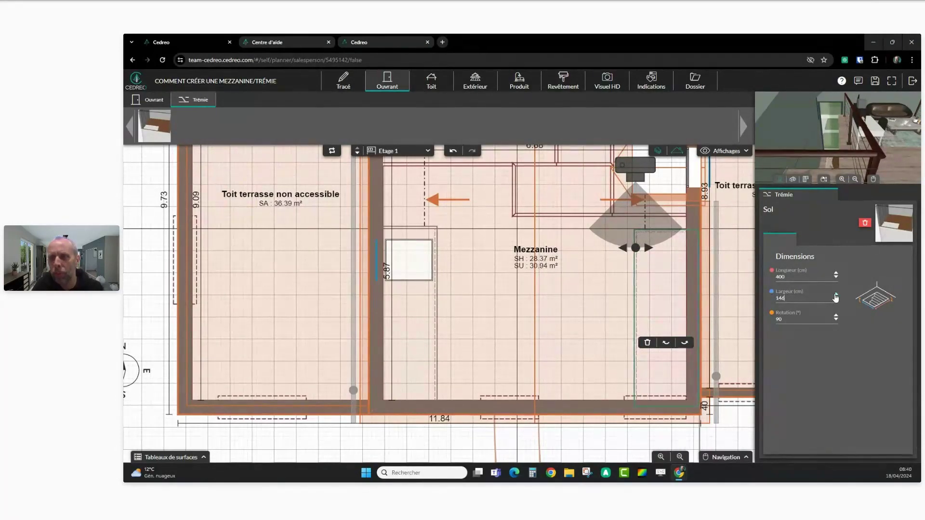
Switch the 3D preview to the aerial camera and orbit around the Mezzanine to check the second trémie's surroundings.
{"action": "left_click", "coordinate": [671, 321]}
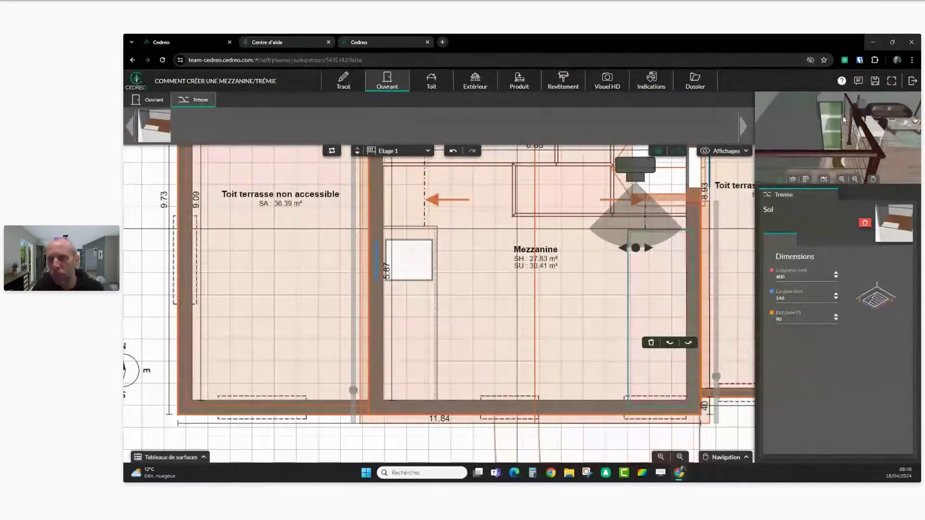
{"action": "left_click", "coordinate": [793, 179]}
{"action": "left_click_drag", "start_coordinate": [845, 140], "coordinate": [876, 137]}
{"action": "right_click_drag", "start_coordinate": [876, 137], "coordinate": [832, 135]}
{"action": "scroll", "coordinate": [867, 145], "scroll_direction": "up", "scroll_amount": 4}
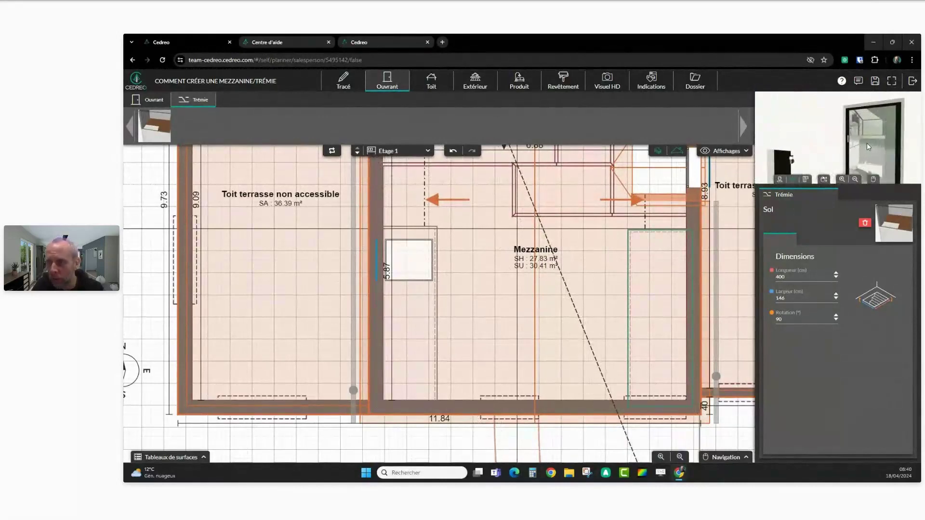
{"action": "mouse_move", "coordinate": [862, 149]}
{"action": "left_mouse_down"}
{"action": "mouse_move", "coordinate": [822, 160]}
{"action": "mouse_move", "coordinate": [776, 135]}
{"action": "left_mouse_up"}
{"action": "right_click_drag", "start_coordinate": [836, 141], "coordinate": [865, 141]}
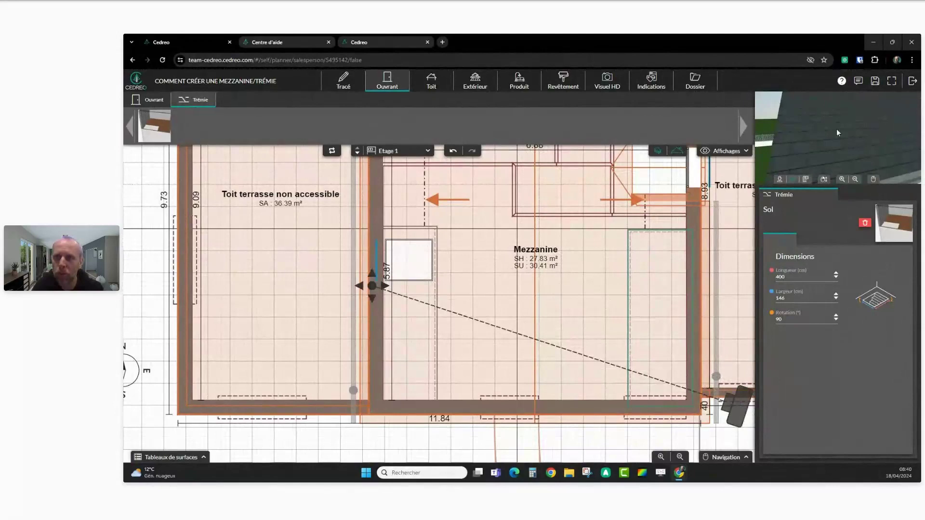
Hide the roof and frame the second trémie beside the railing and window in the 3D preview.
{"action": "left_click", "coordinate": [678, 151]}
{"action": "mouse_move", "coordinate": [824, 134]}
{"action": "left_mouse_down"}
{"action": "mouse_move", "coordinate": [798, 148]}
{"action": "mouse_move", "coordinate": [821, 153]}
{"action": "left_mouse_up"}
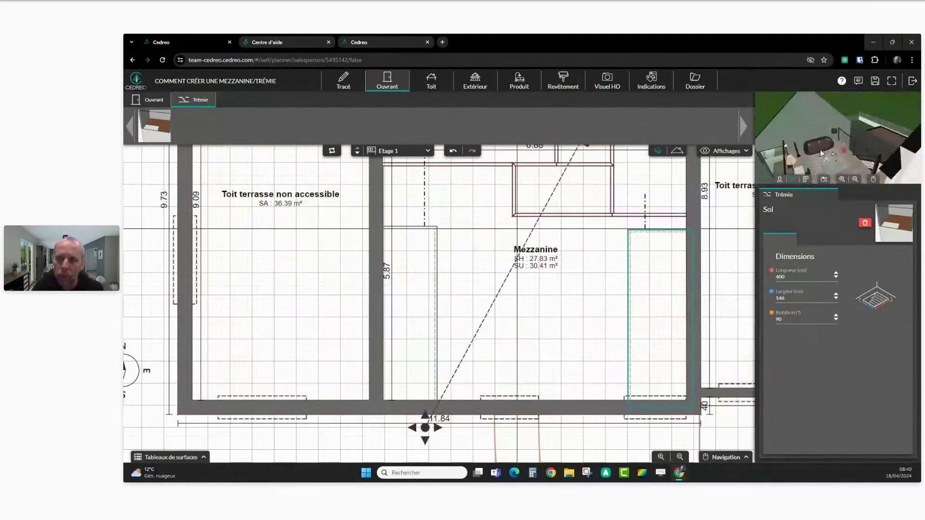
{"action": "scroll", "coordinate": [829, 153], "scroll_direction": "up", "scroll_amount": 5}
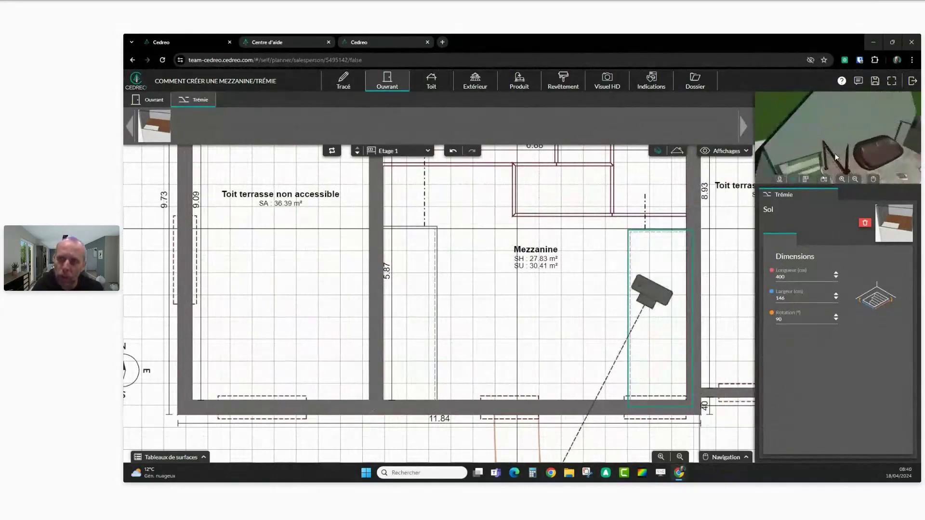
{"action": "mouse_move", "coordinate": [836, 157]}
{"action": "left_mouse_down"}
{"action": "mouse_move", "coordinate": [790, 157]}
{"action": "mouse_move", "coordinate": [850, 159]}
{"action": "mouse_move", "coordinate": [838, 142]}
{"action": "left_mouse_up"}
{"action": "scroll", "coordinate": [809, 165], "scroll_direction": "up", "scroll_amount": 3}
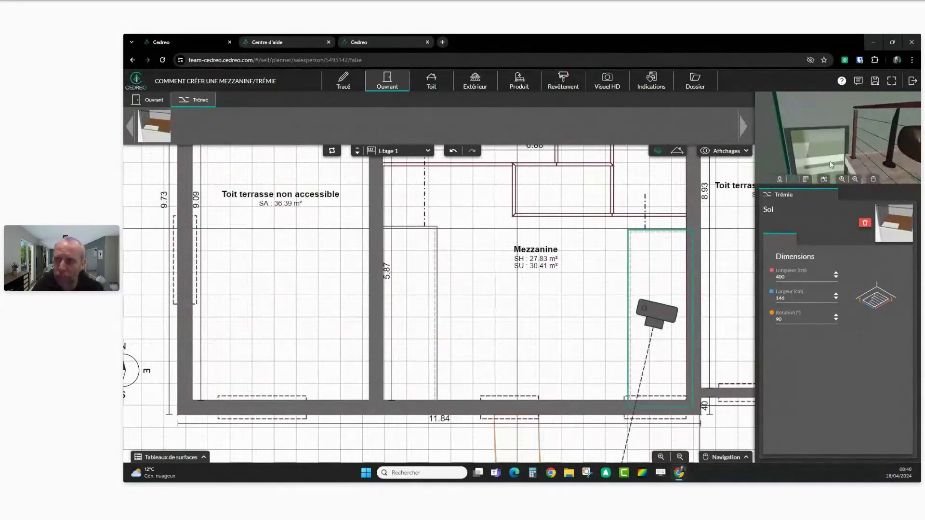
{"action": "scroll", "coordinate": [681, 386], "scroll_direction": "up", "scroll_amount": 2}
Shift the second trémie slightly south and west so its end overlaps the Mezzanine's south wall, and check it in 3D.
{"action": "mouse_move", "coordinate": [681, 385]}
{"action": "left_mouse_down"}
{"action": "mouse_move", "coordinate": [602, 320]}
{"action": "mouse_move", "coordinate": [571, 310]}
{"action": "left_mouse_up"}
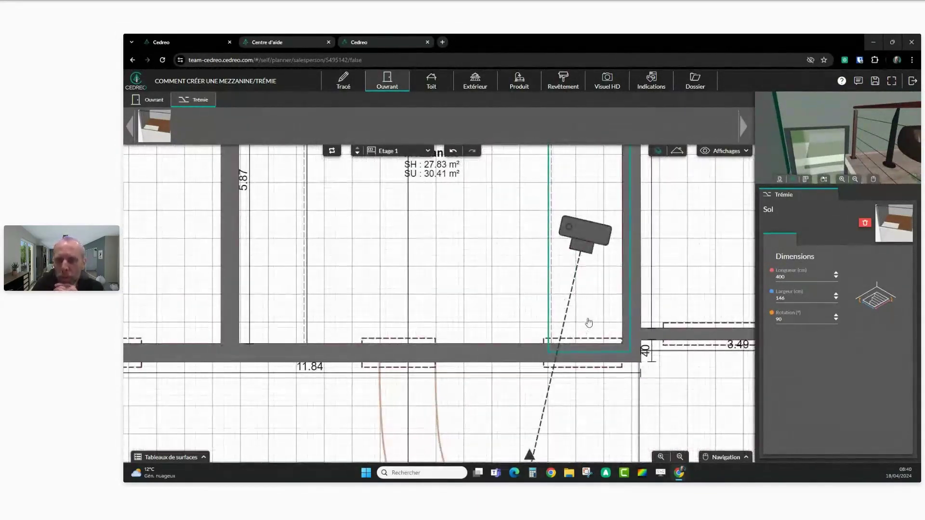
{"action": "left_click_drag", "start_coordinate": [588, 324], "coordinate": [589, 332]}
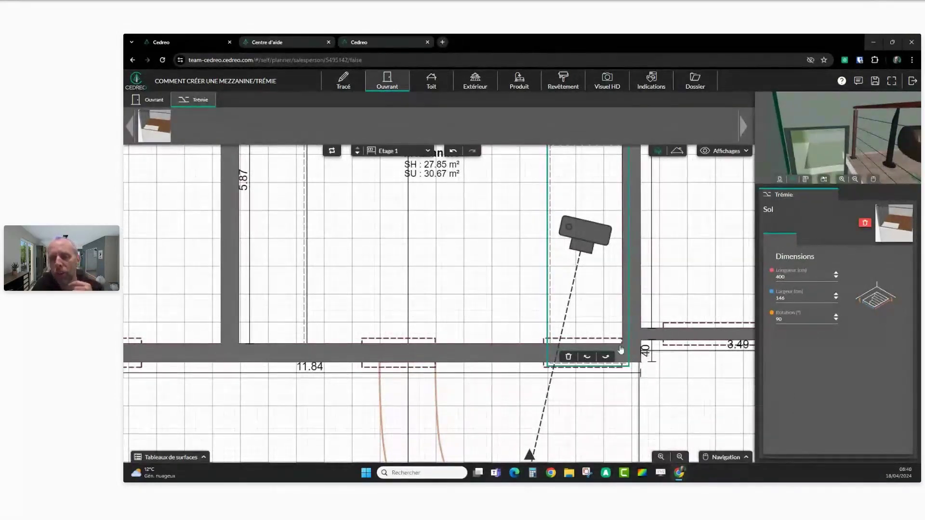
{"action": "left_click_drag", "start_coordinate": [618, 339], "coordinate": [619, 339]}
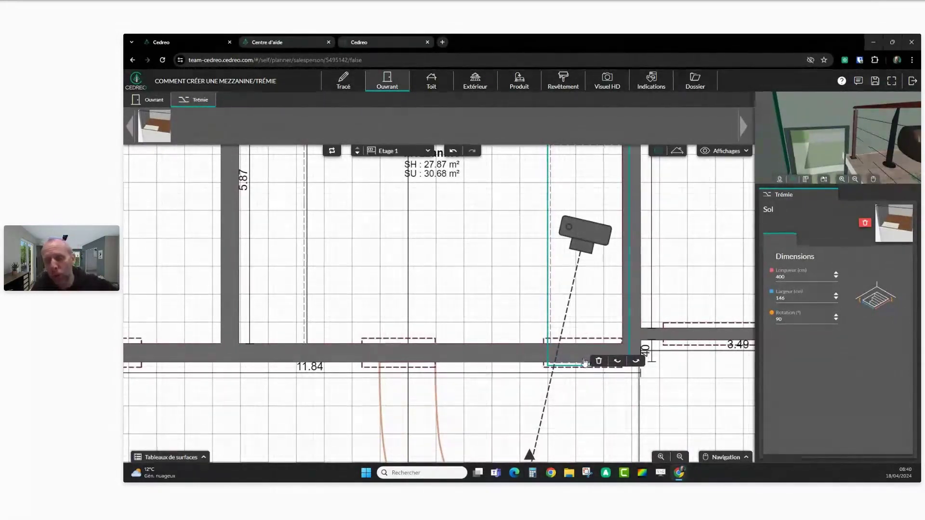
{"action": "left_click_drag", "start_coordinate": [629, 299], "coordinate": [625, 299]}
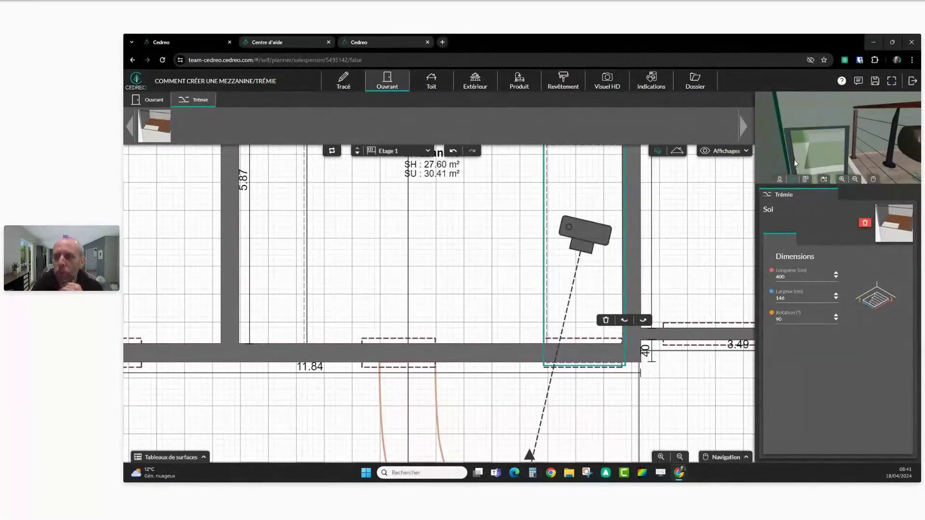
{"action": "left_click_drag", "start_coordinate": [818, 165], "coordinate": [860, 147]}
Open the Visuel HD gallery and view the finished renders of the staircase and the mezzanine opening.
{"action": "left_click", "coordinate": [609, 84]}
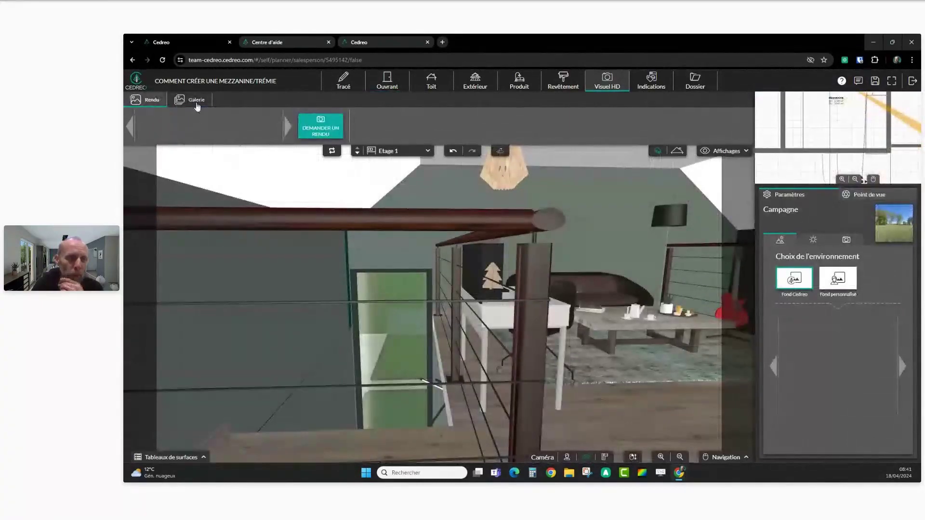
{"action": "left_click", "coordinate": [197, 101]}
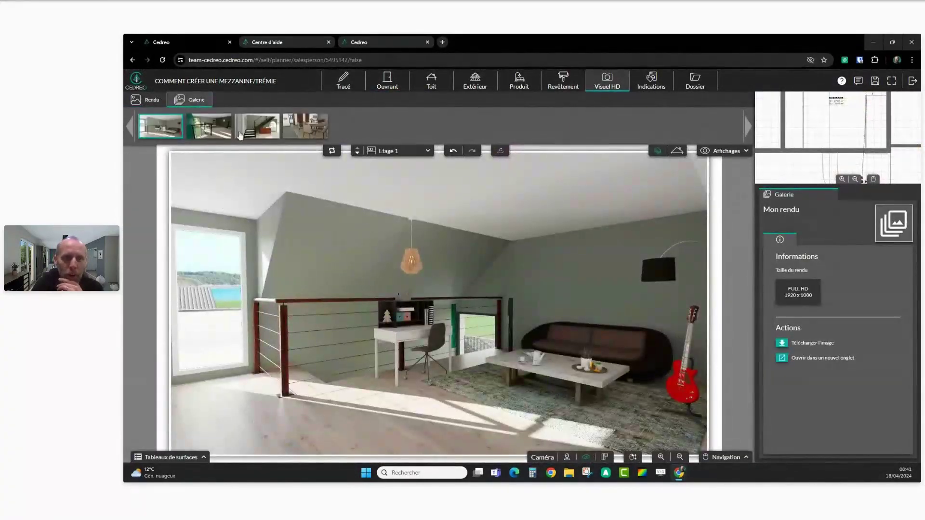
{"action": "left_click", "coordinate": [257, 126]}
{"action": "left_click", "coordinate": [208, 126]}
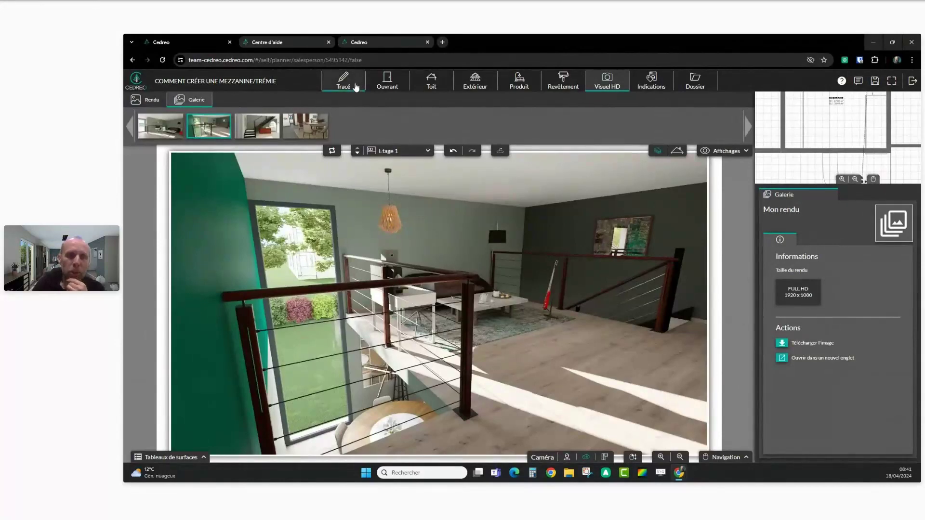
Return to the model and examine the roofless Mezzanine and its openings from outside in the large 3D view.
{"action": "left_click", "coordinate": [377, 86]}
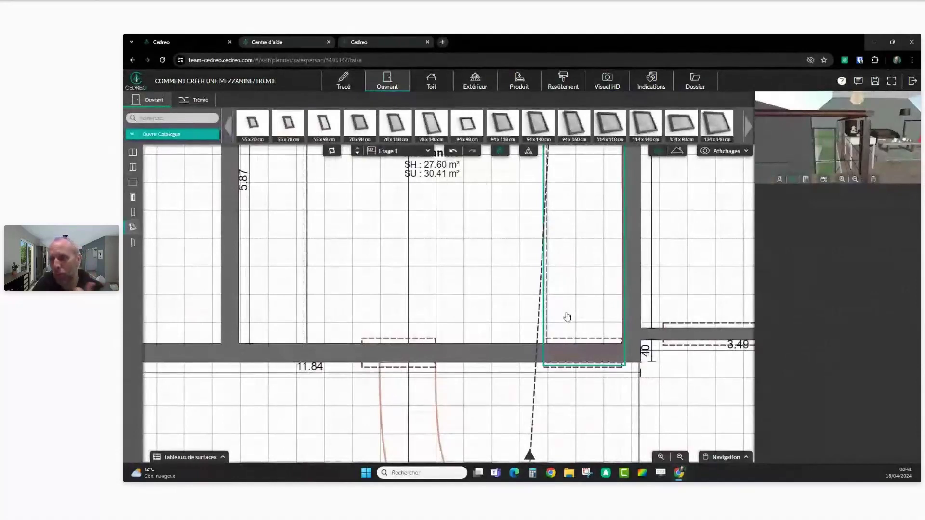
{"action": "scroll", "coordinate": [826, 145], "scroll_direction": "down", "scroll_amount": 2}
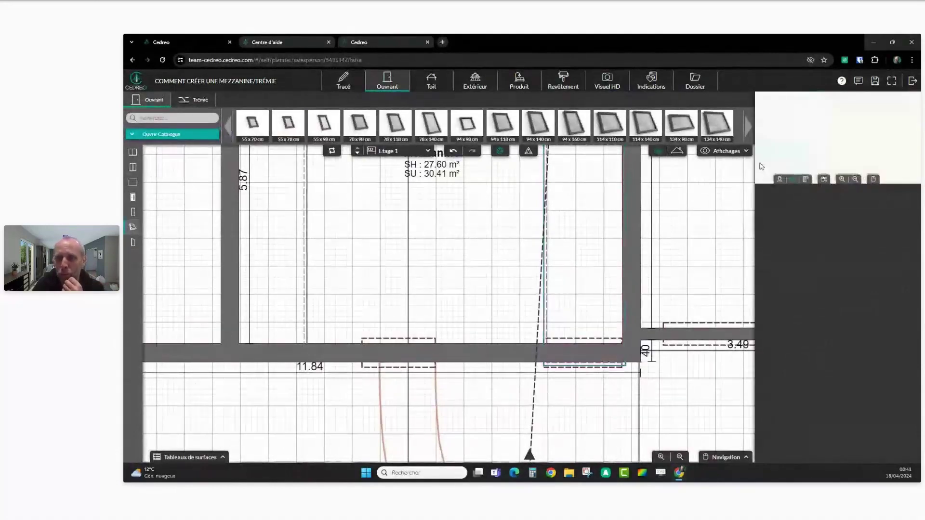
{"action": "scroll", "coordinate": [594, 236], "scroll_direction": "down", "scroll_amount": 1}
{"action": "scroll", "coordinate": [594, 236], "scroll_direction": "down", "scroll_amount": 1}
{"action": "scroll", "coordinate": [626, 239], "scroll_direction": "up", "scroll_amount": 2}
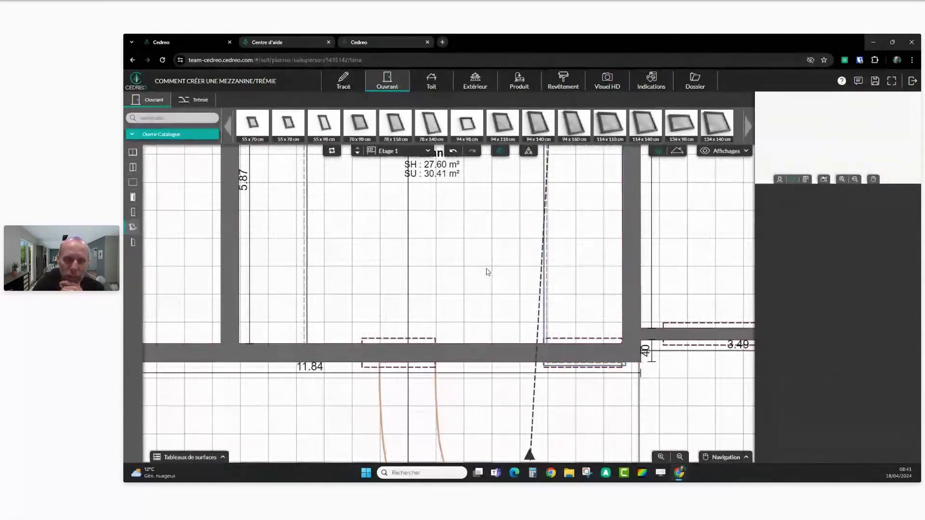
{"action": "left_click", "coordinate": [519, 81]}
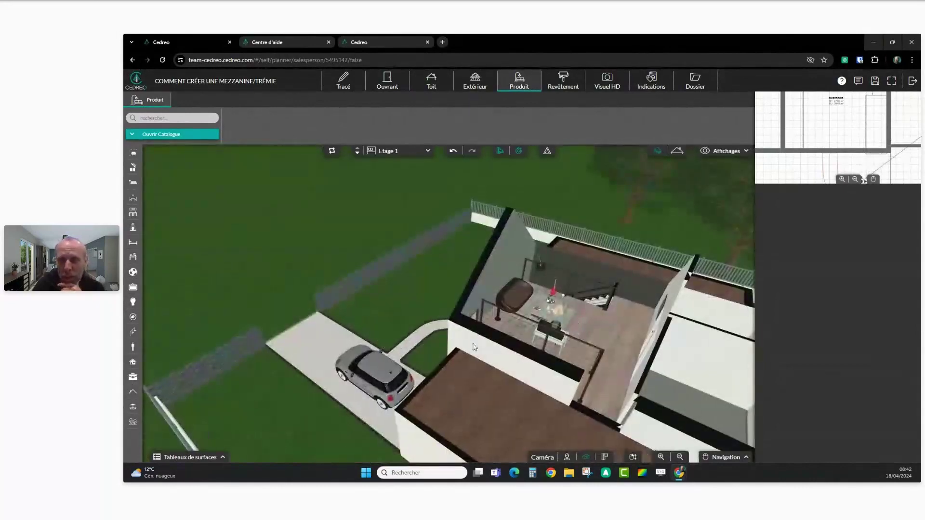
{"action": "left_click_drag", "start_coordinate": [543, 354], "coordinate": [571, 354]}
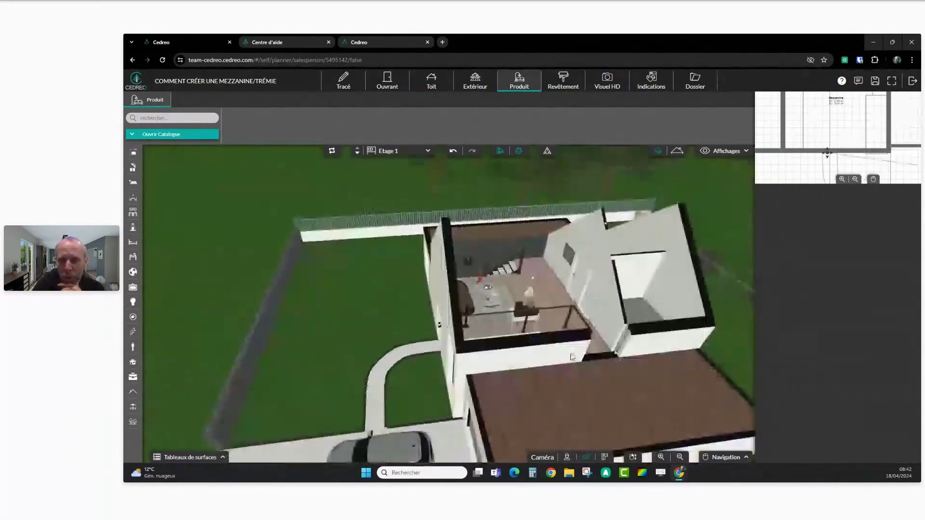
{"action": "right_click_drag", "start_coordinate": [571, 354], "coordinate": [497, 335]}
{"action": "left_click_drag", "start_coordinate": [498, 337], "coordinate": [404, 303]}
{"action": "right_click_drag", "start_coordinate": [406, 303], "coordinate": [406, 304]}
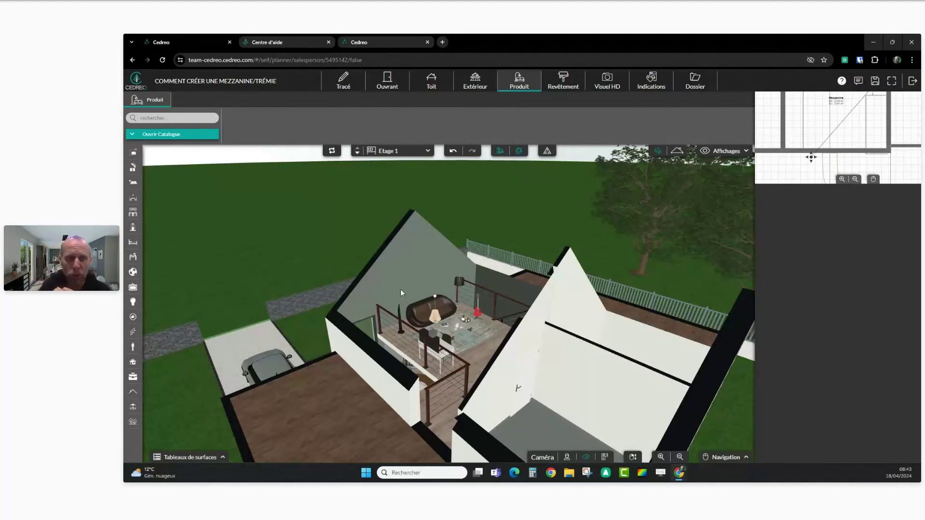
Display the project's Surfaces résumées table from the Indications stage.
{"action": "left_click", "coordinate": [645, 88]}
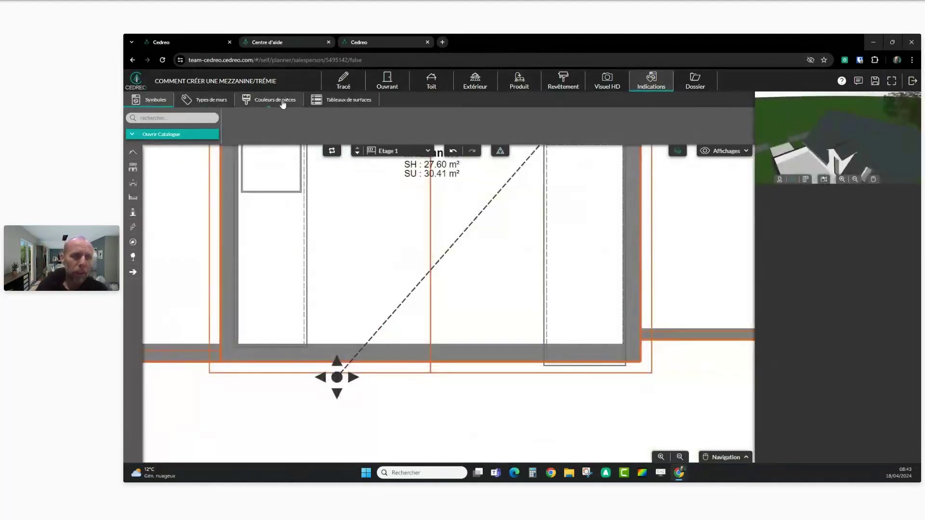
{"action": "left_click", "coordinate": [339, 101]}
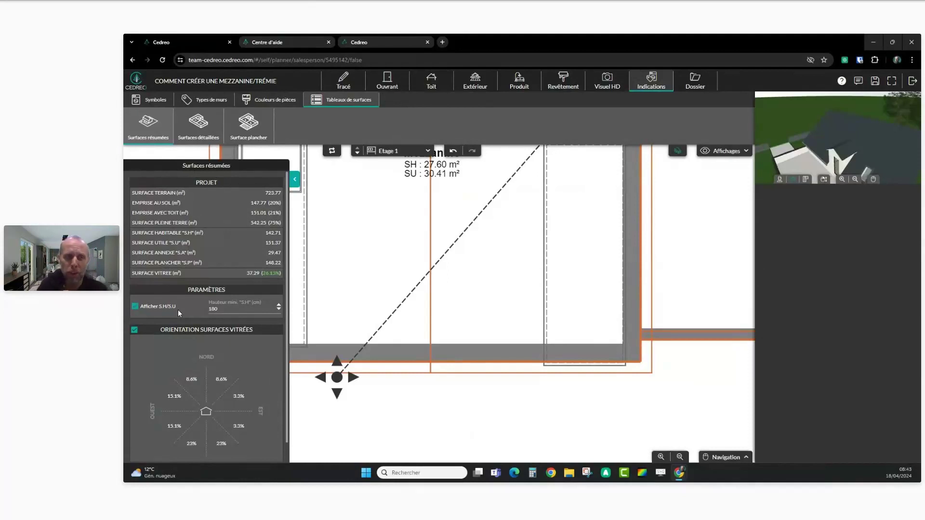
Switch to the Cedreo help centre and open the article Les combles, du "Tracé" au "Dossier" under Avant de démarrer.
{"action": "left_click", "coordinate": [315, 47]}
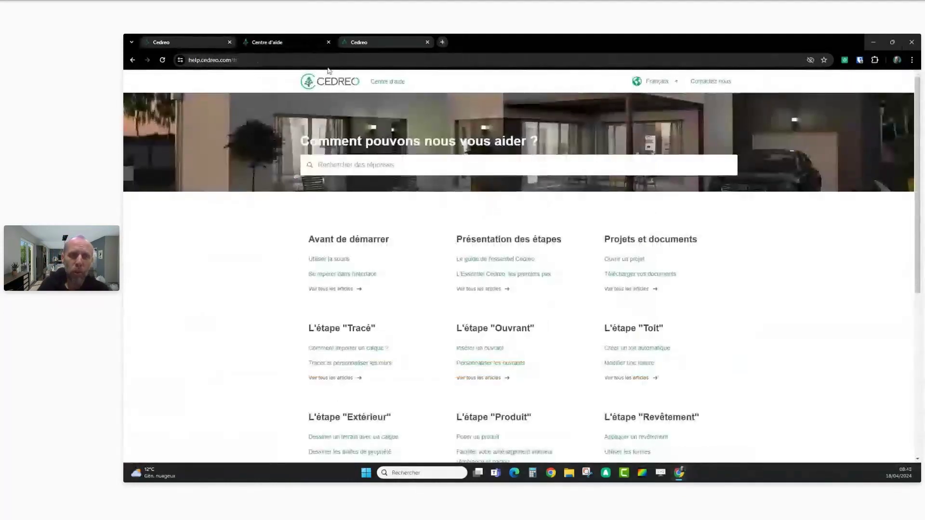
{"action": "left_click", "coordinate": [337, 292]}
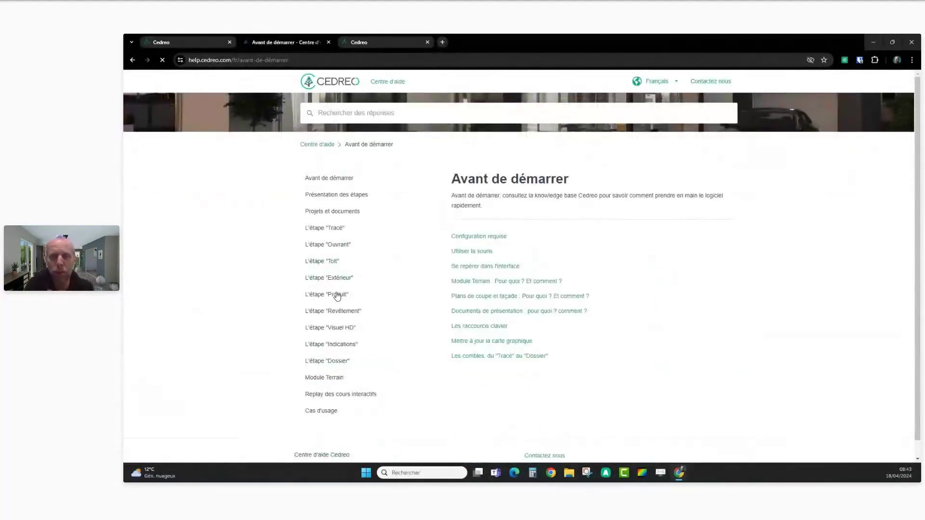
{"action": "left_click", "coordinate": [507, 360]}
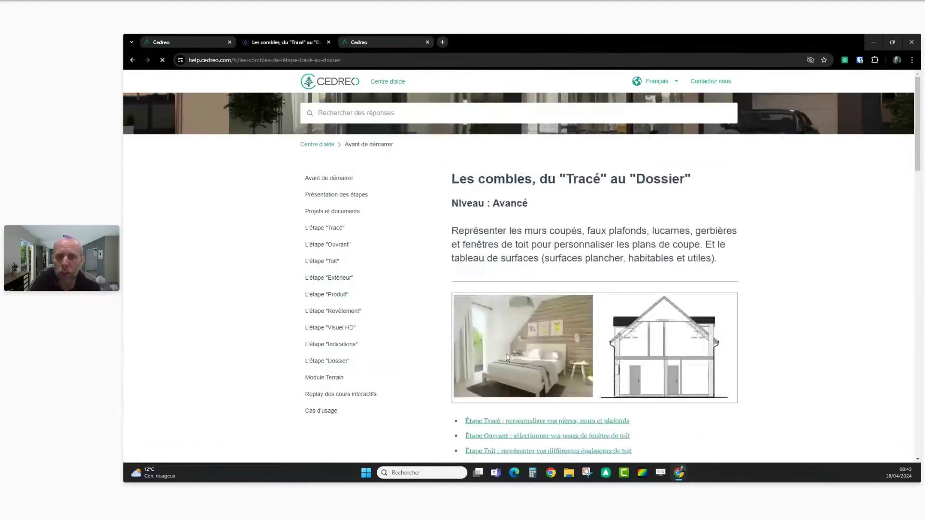
Read through the attic article's Tracé, Ouvrant, Toit and Indications sections, down to the surface table explanations.
{"action": "scroll", "coordinate": [617, 284], "scroll_direction": "down", "scroll_amount": 4}
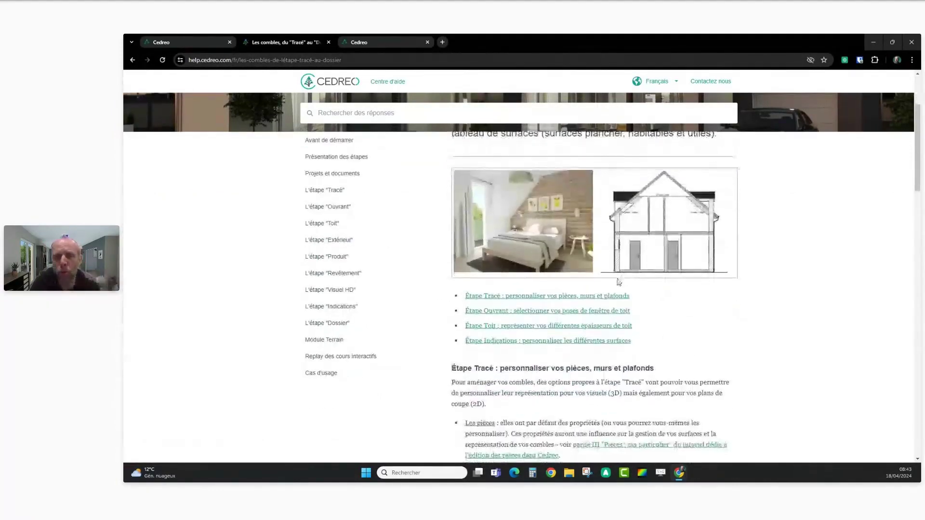
{"action": "scroll", "coordinate": [612, 283], "scroll_direction": "down", "scroll_amount": 2}
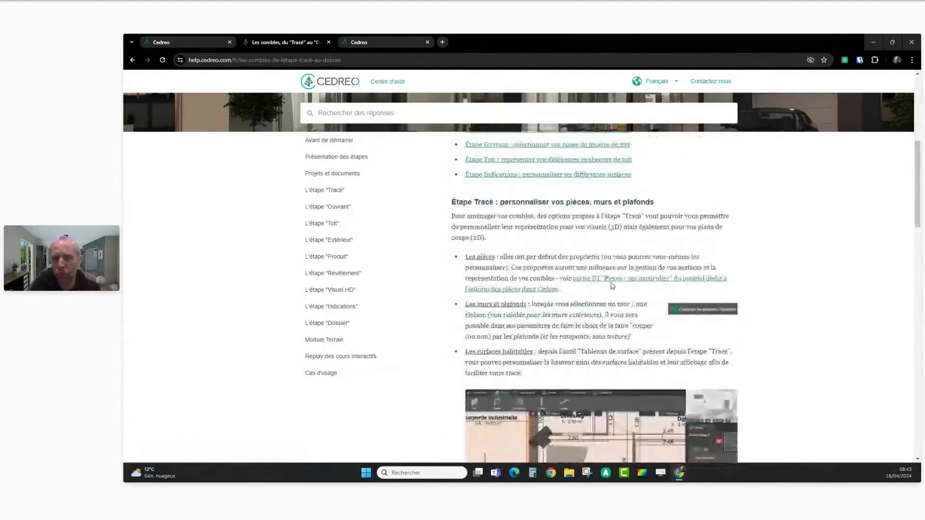
{"action": "scroll", "coordinate": [610, 288], "scroll_direction": "down", "scroll_amount": 2}
{"action": "scroll", "coordinate": [611, 288], "scroll_direction": "down", "scroll_amount": 3}
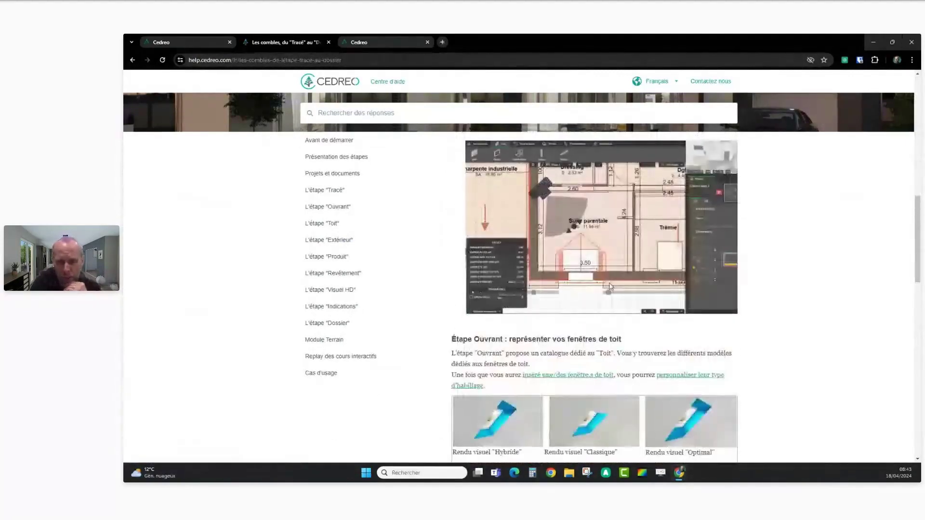
{"action": "scroll", "coordinate": [610, 285], "scroll_direction": "down", "scroll_amount": 3}
{"action": "scroll", "coordinate": [610, 284], "scroll_direction": "down", "scroll_amount": 2}
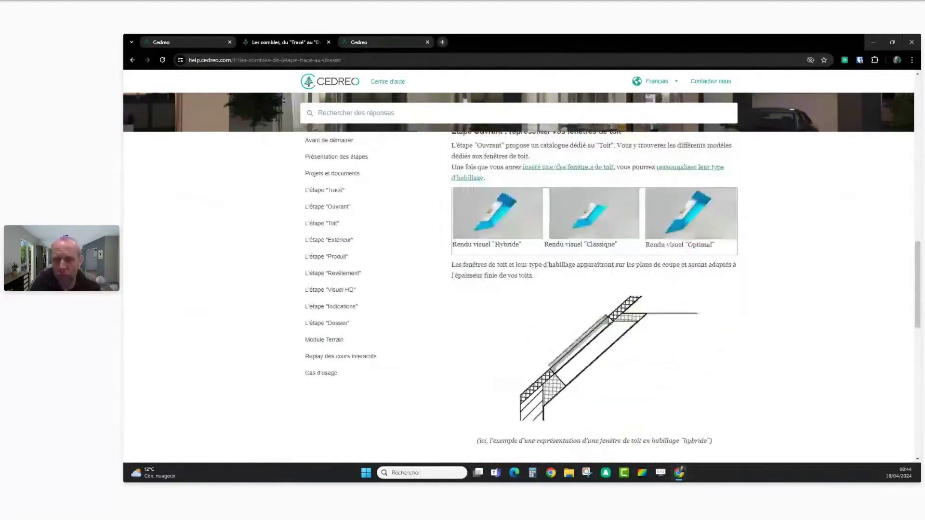
{"action": "scroll", "coordinate": [610, 320], "scroll_direction": "down", "scroll_amount": 4}
{"action": "scroll", "coordinate": [616, 362], "scroll_direction": "down", "scroll_amount": 3}
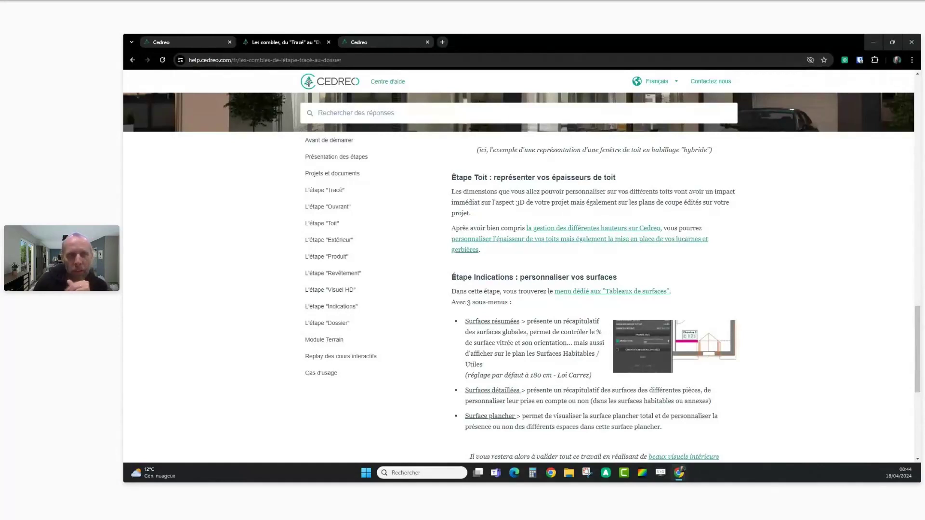
Return to the Cedreo project and open the section plan Faux plafond et murs coupés from the Dossier.
{"action": "left_click", "coordinate": [189, 42]}
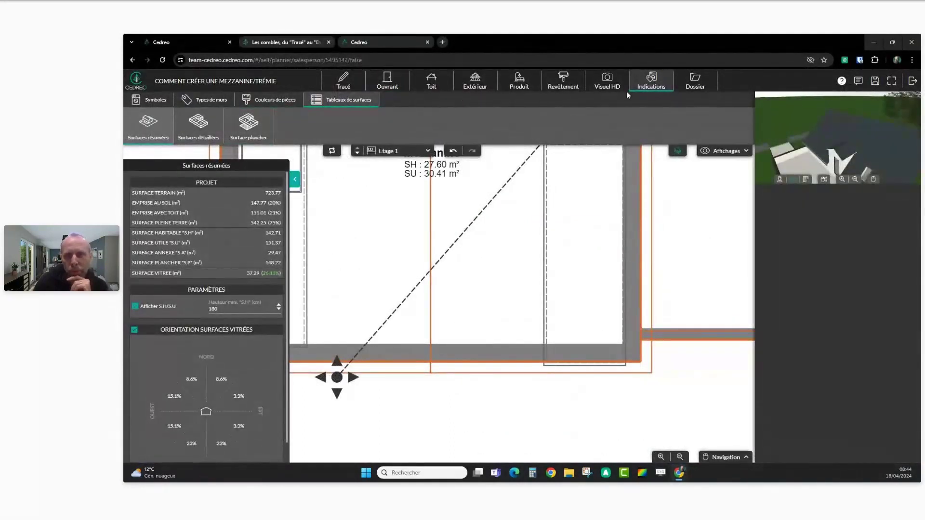
{"action": "left_click", "coordinate": [694, 82]}
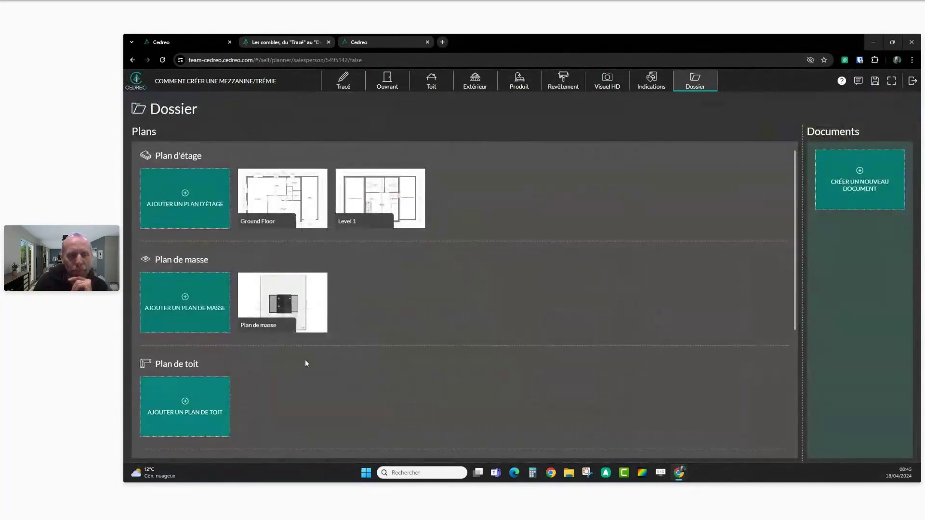
{"action": "scroll", "coordinate": [289, 376], "scroll_direction": "down", "scroll_amount": 4}
{"action": "left_click", "coordinate": [272, 419]}
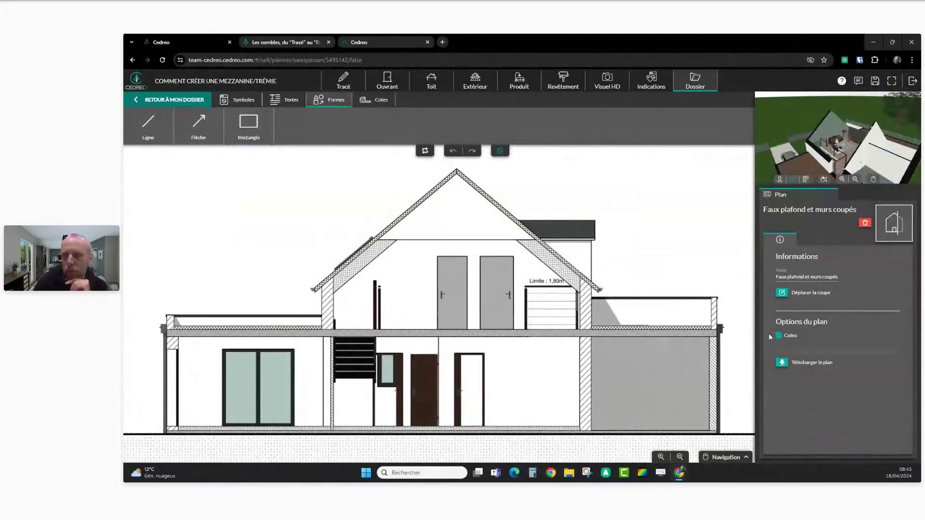
Reorient the section plan Faux plafond et murs coupés by setting its cutting angle to 270° and apply the change.
{"action": "left_click", "coordinate": [782, 293]}
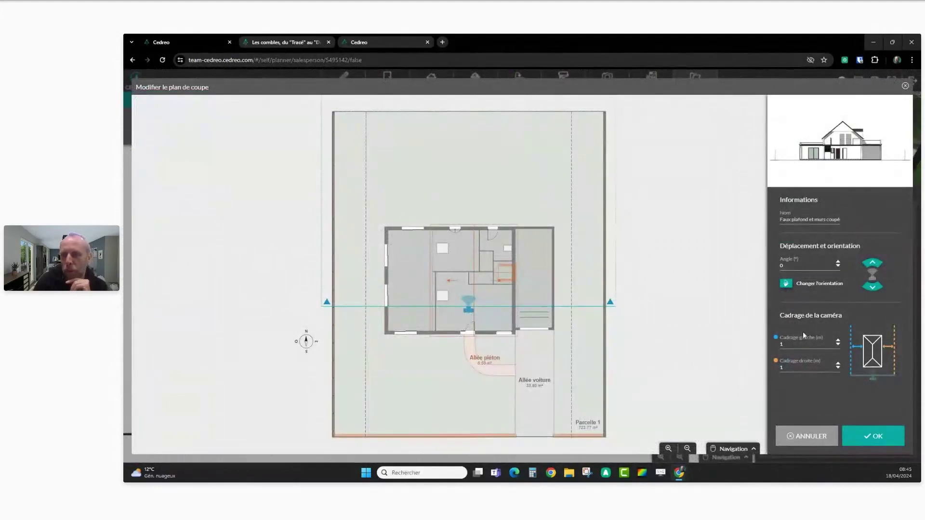
{"action": "double_click", "coordinate": [783, 266]}
{"action": "type", "text": "90"}
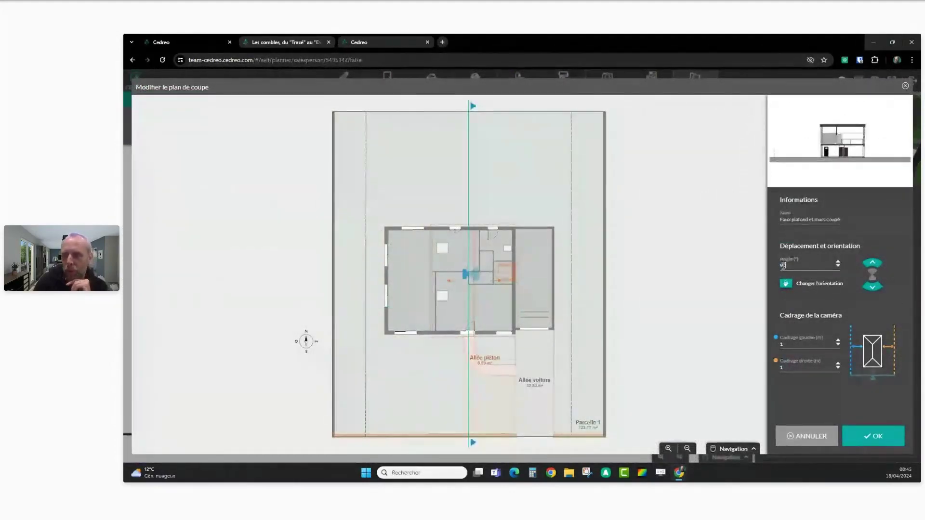
{"action": "double_click", "coordinate": [789, 265]}
{"action": "type", "text": "270"}
{"action": "key", "text": "Return"}
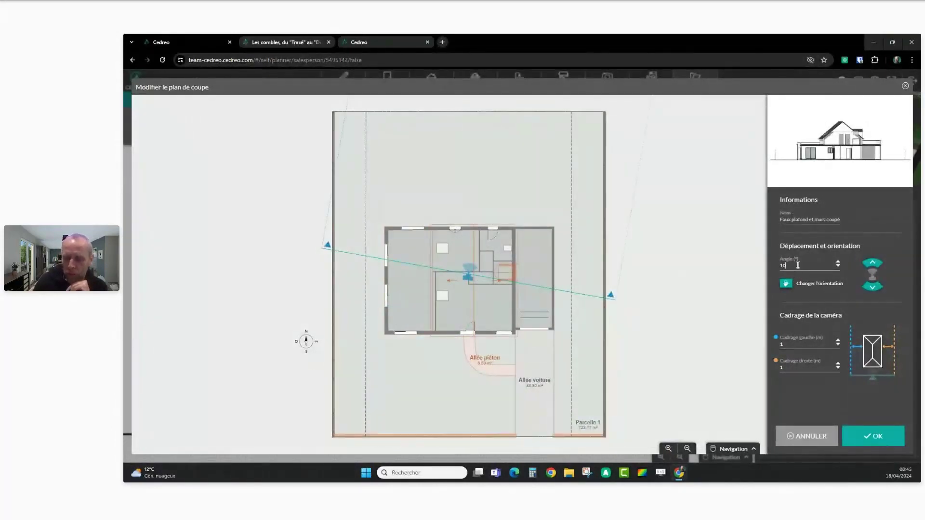
{"action": "type", "text": "270"}
{"action": "key", "text": "Return"}
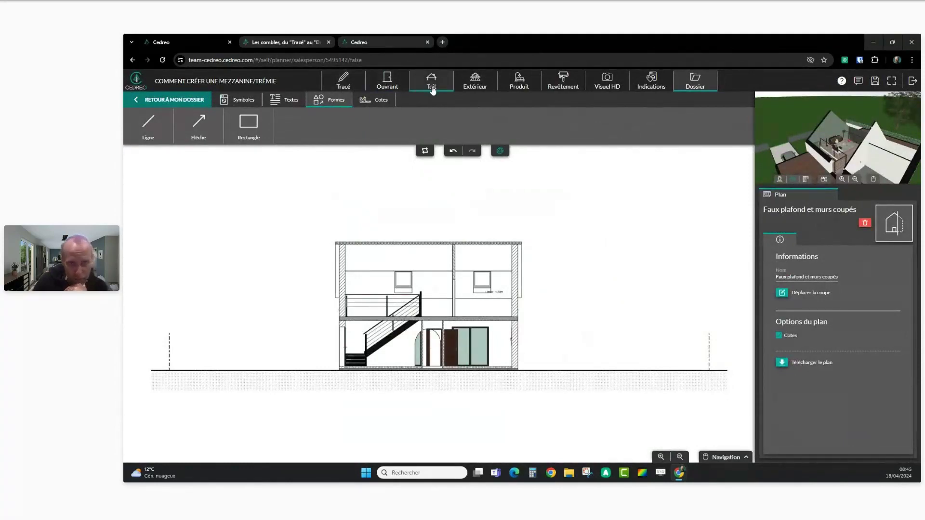
In the Produit stage, check the sofa's section display option, and switch the balustrade's Afficher sur les plans de toits, coupes et façades off and on.
{"action": "left_click", "coordinate": [528, 87]}
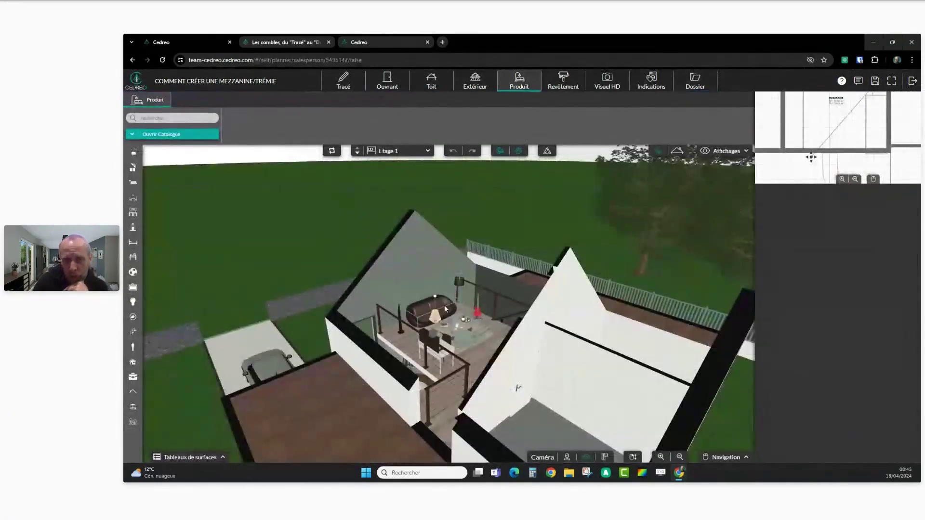
{"action": "left_click", "coordinate": [444, 303]}
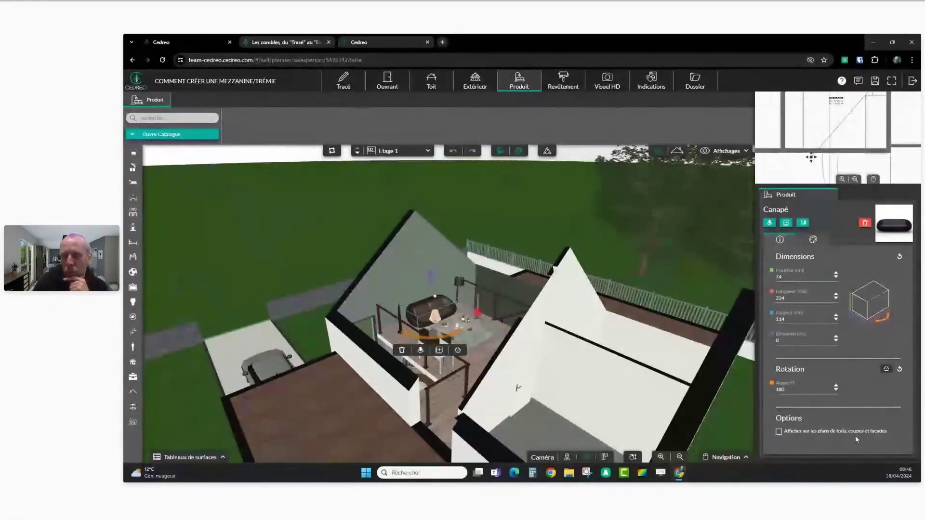
{"action": "left_click", "coordinate": [449, 383]}
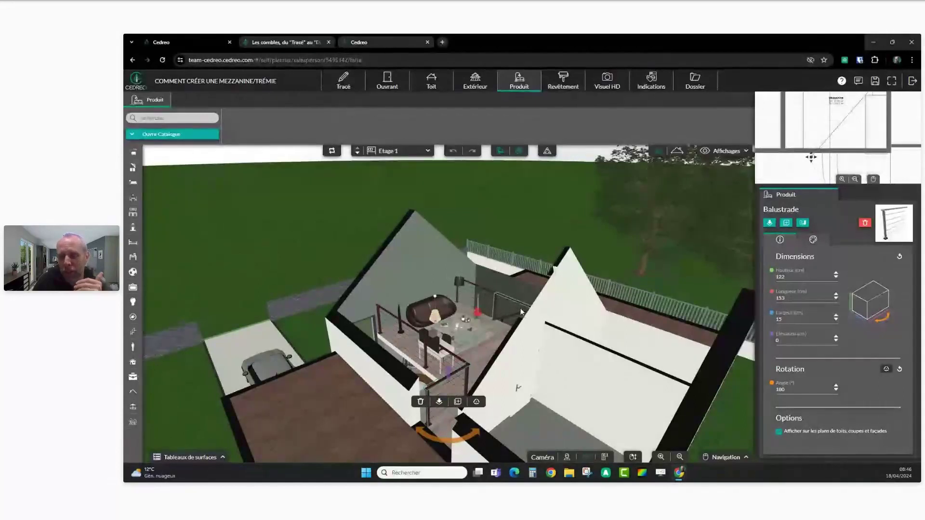
{"action": "left_click", "coordinate": [779, 432]}
{"action": "left_click", "coordinate": [779, 432]}
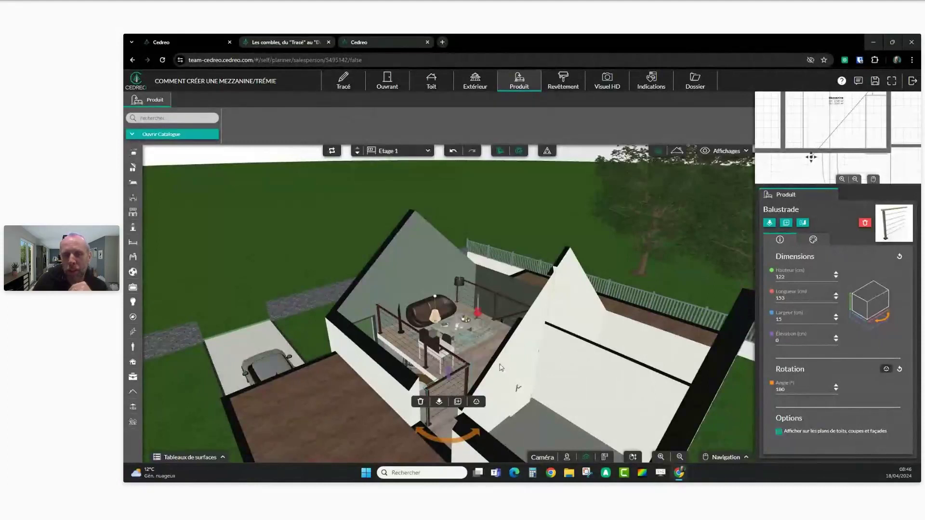
Switch the option Afficher sur les plans de toits, coupes et façades on and back off for the coffee table set.
{"action": "left_click", "coordinate": [456, 329]}
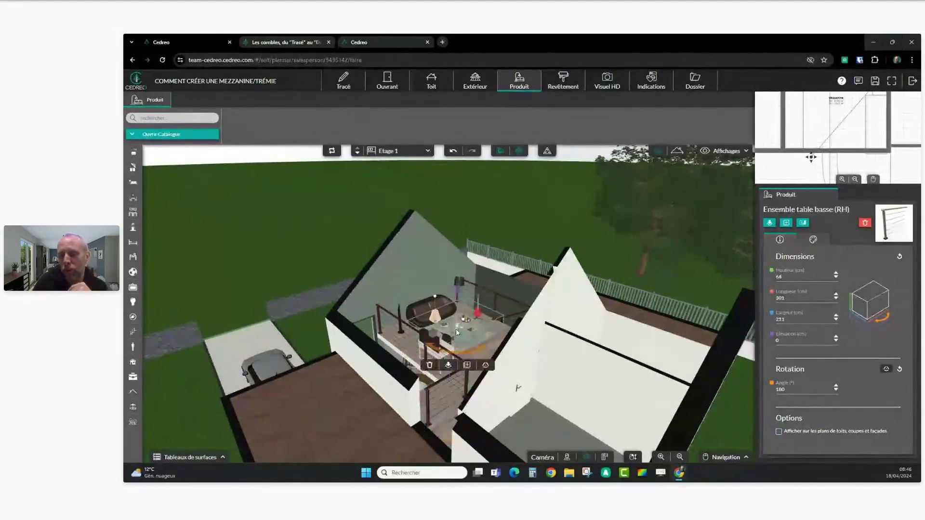
{"action": "left_click", "coordinate": [779, 433]}
{"action": "left_click", "coordinate": [779, 432]}
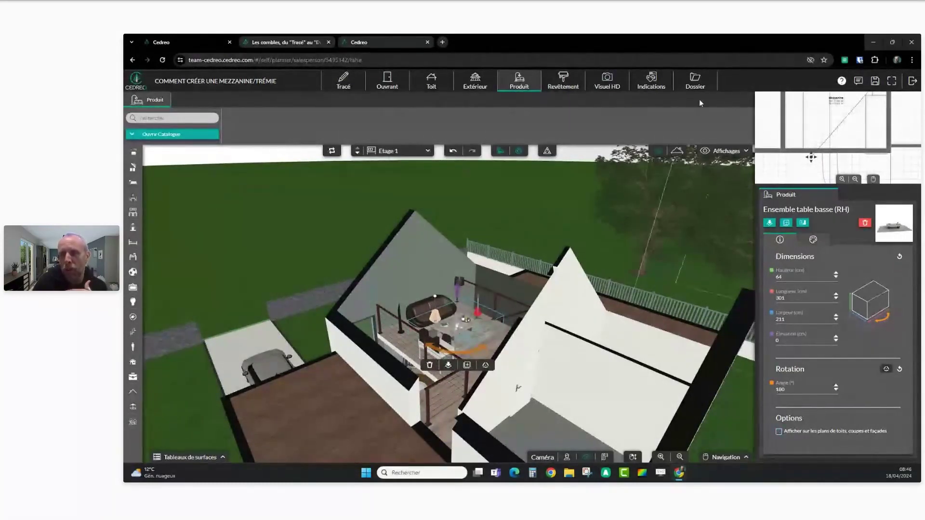
Return to the section plan in the Dossier and examine the staircase, balustrade and upper-floor walls up close.
{"action": "left_click", "coordinate": [695, 86]}
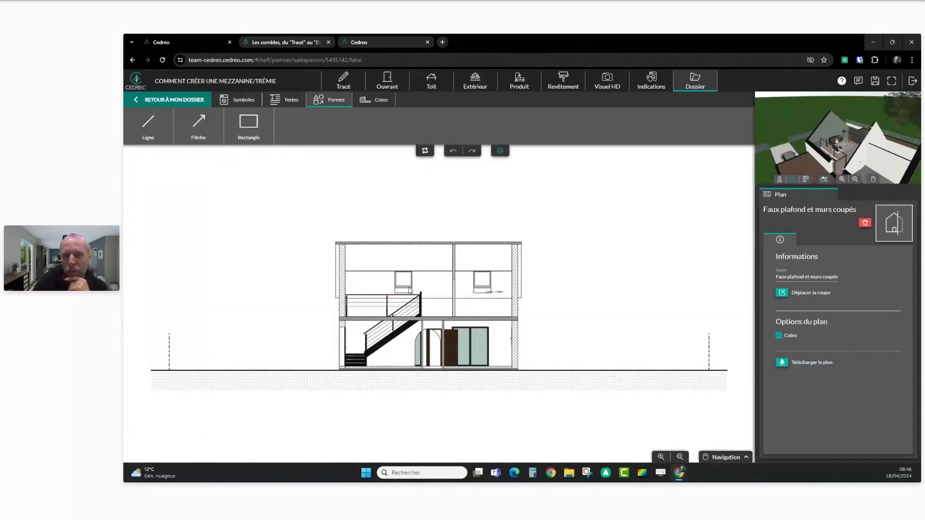
{"action": "scroll", "coordinate": [402, 314], "scroll_direction": "up", "scroll_amount": 4}
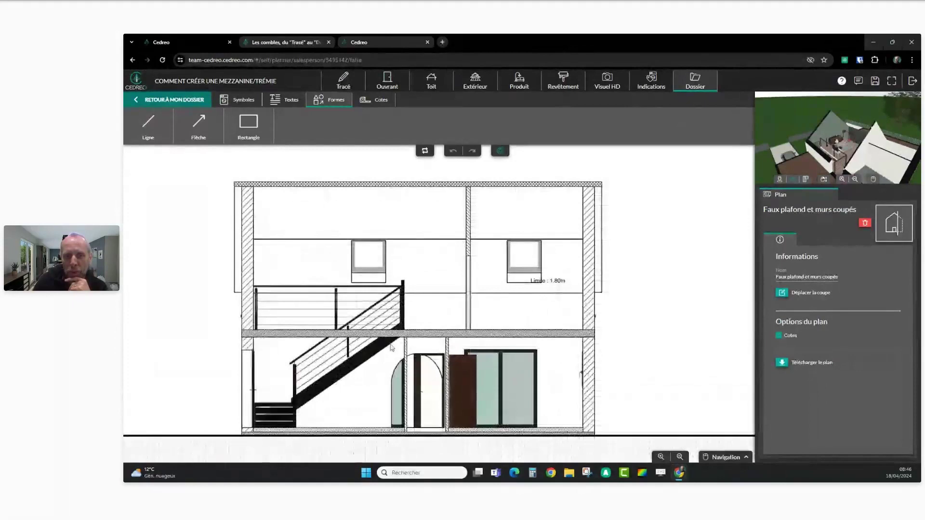
{"action": "scroll", "coordinate": [452, 248], "scroll_direction": "up", "scroll_amount": 2}
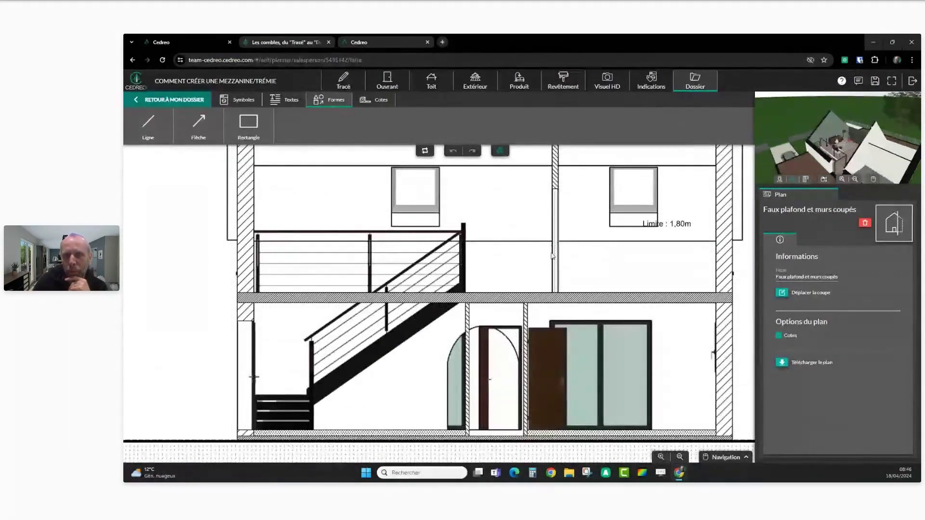
{"action": "scroll", "coordinate": [566, 269], "scroll_direction": "down", "scroll_amount": 2}
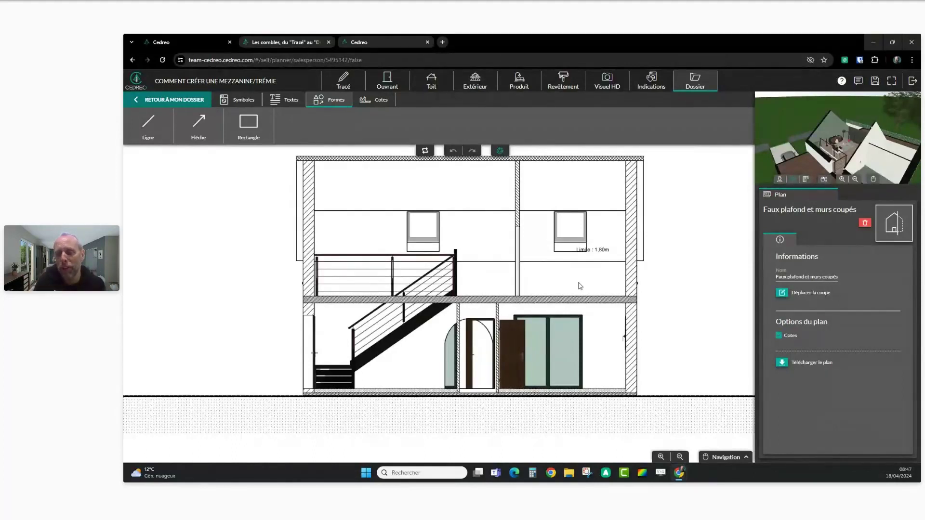
View the support chat and the help centre's topic list, closing each again.
{"action": "left_click", "coordinate": [859, 82]}
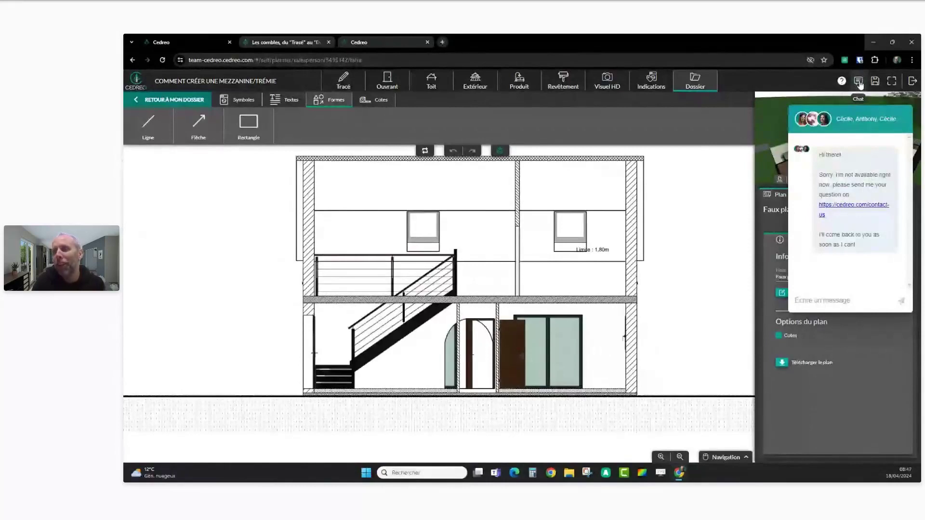
{"action": "left_click", "coordinate": [859, 82]}
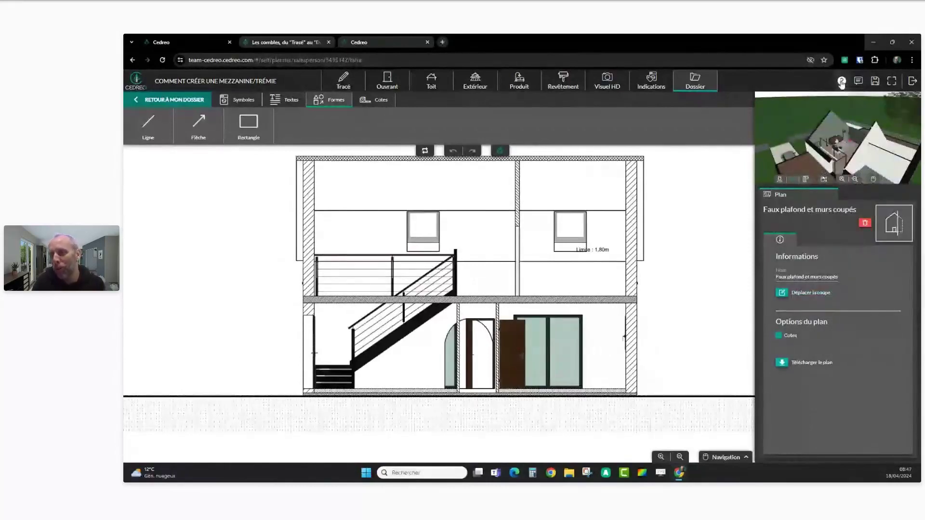
{"action": "left_click", "coordinate": [842, 82]}
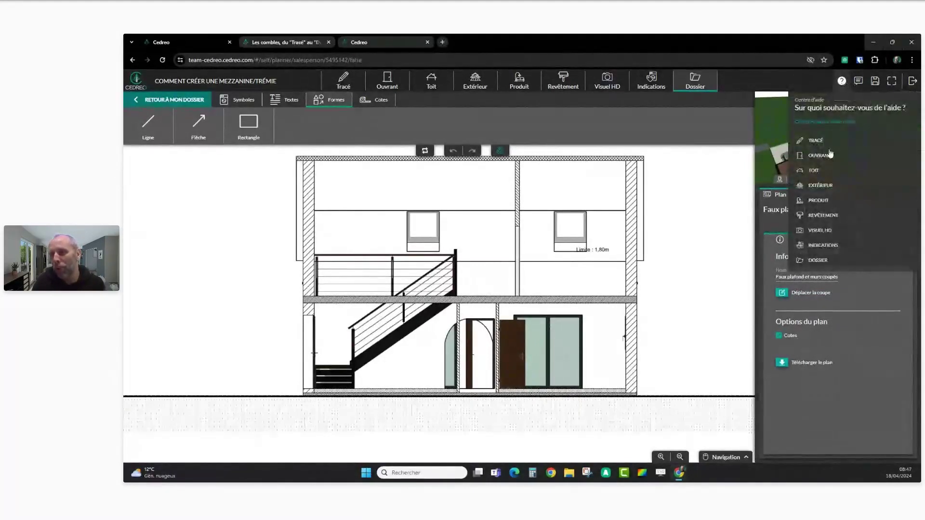
{"action": "left_click", "coordinate": [800, 90]}
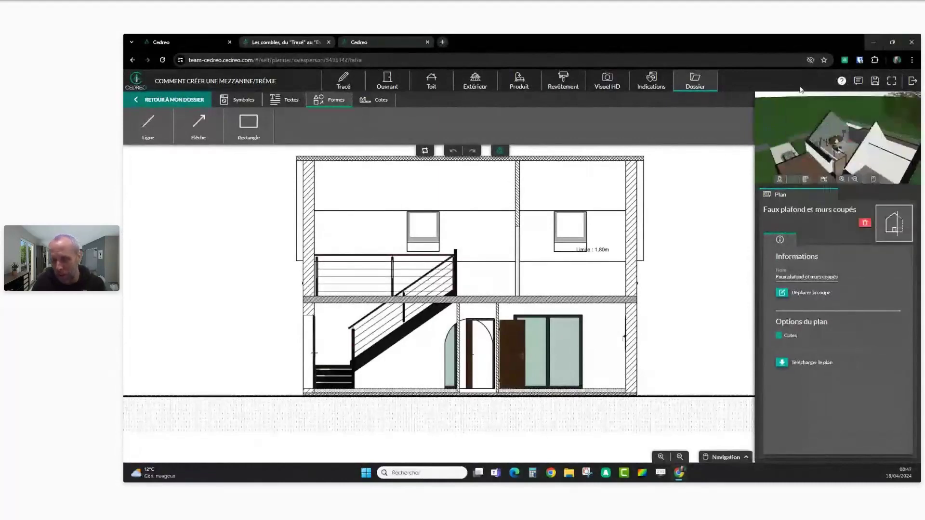